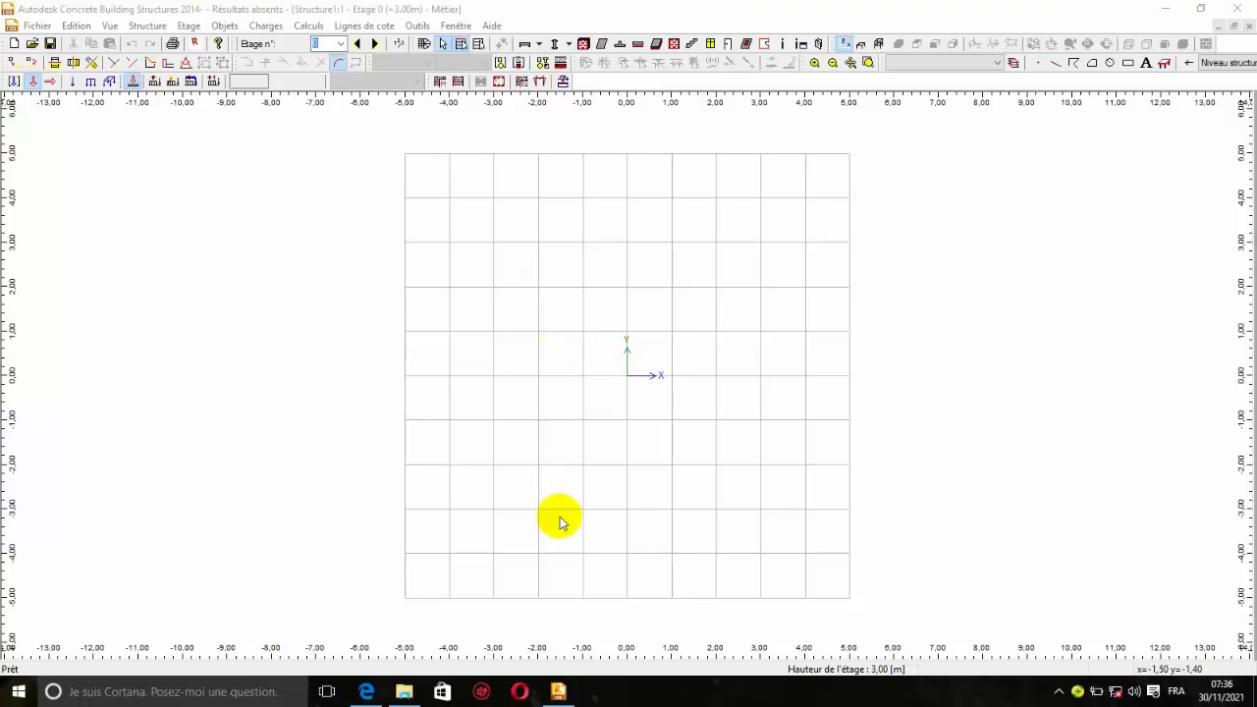
- Examine the axis layout in the foundation plan PDF in Edge and return to Autodesk Concrete Building Structures
{"action": "mouse_move", "coordinate": [371, 695]}
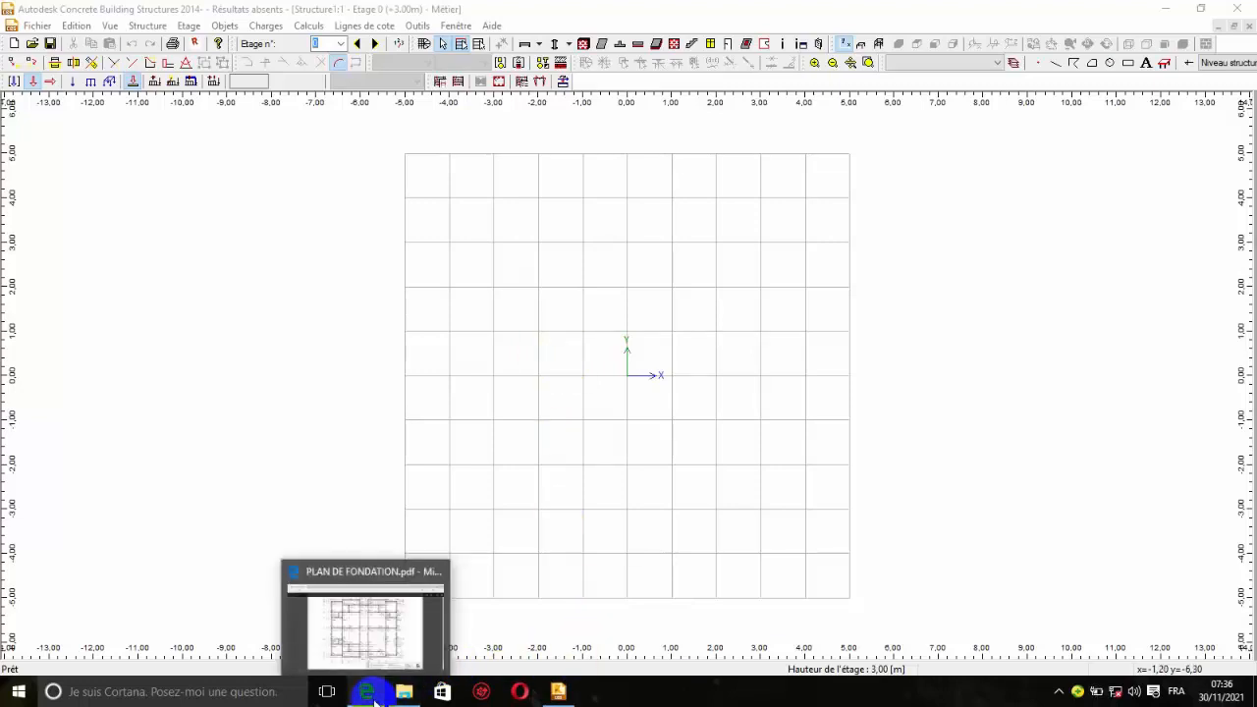
{"action": "left_click", "coordinate": [393, 664]}
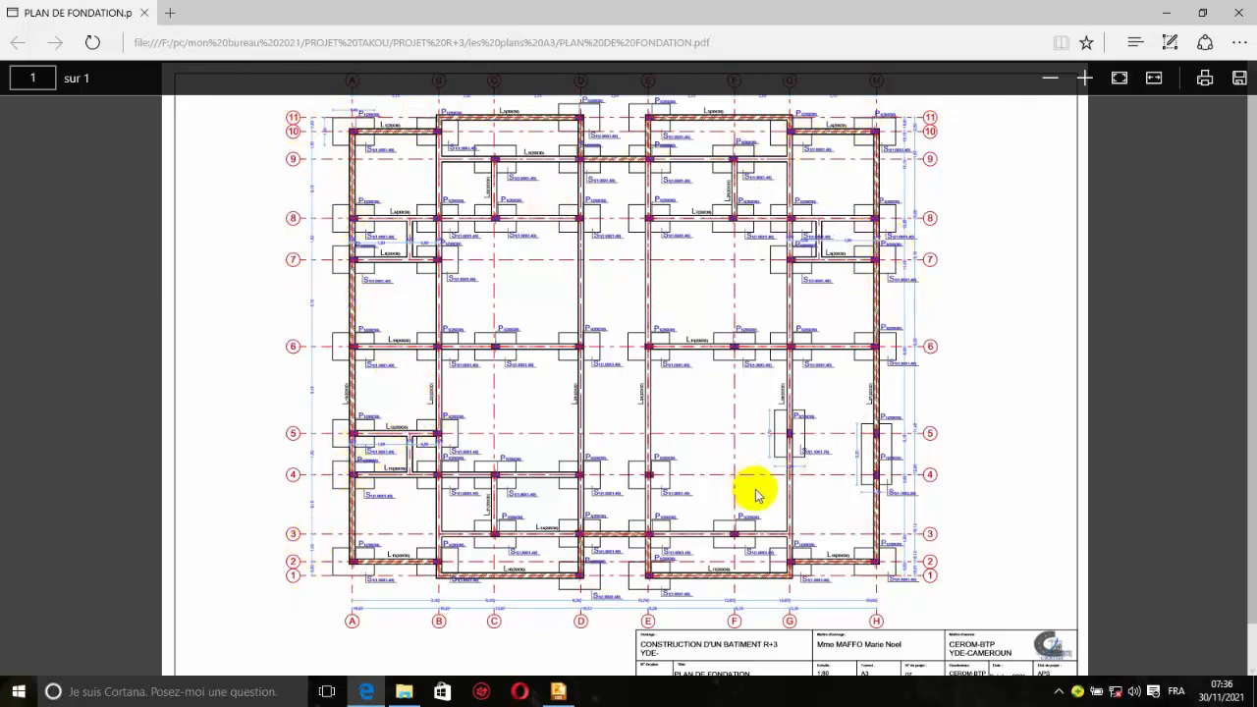
{"action": "left_click", "coordinate": [561, 692]}
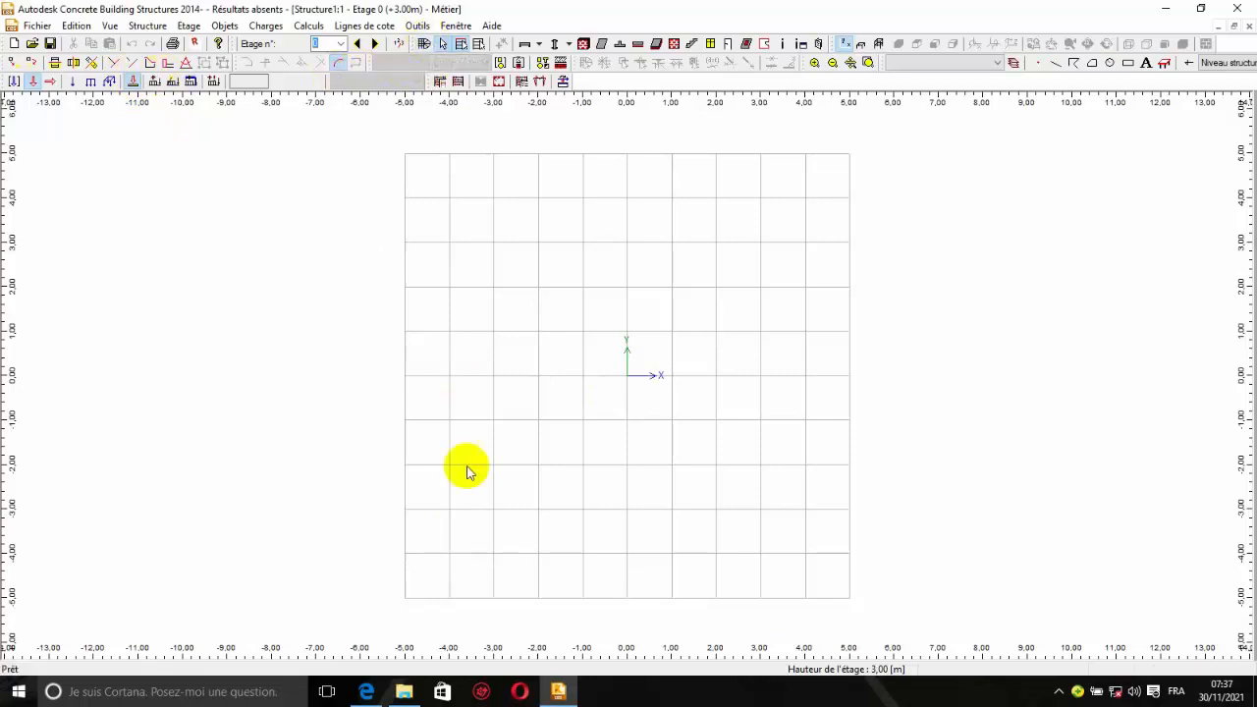
{"action": "left_click", "coordinate": [404, 692]}
{"action": "left_click", "coordinate": [362, 693]}
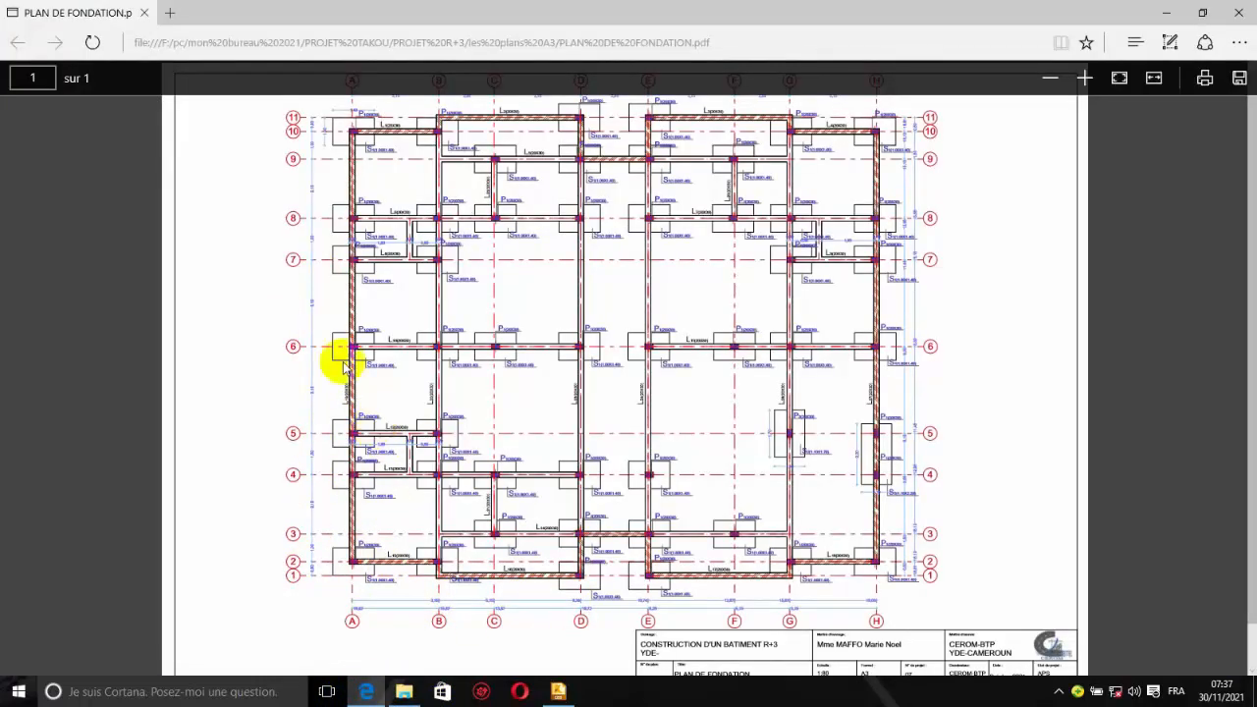
{"action": "left_click", "coordinate": [558, 691]}
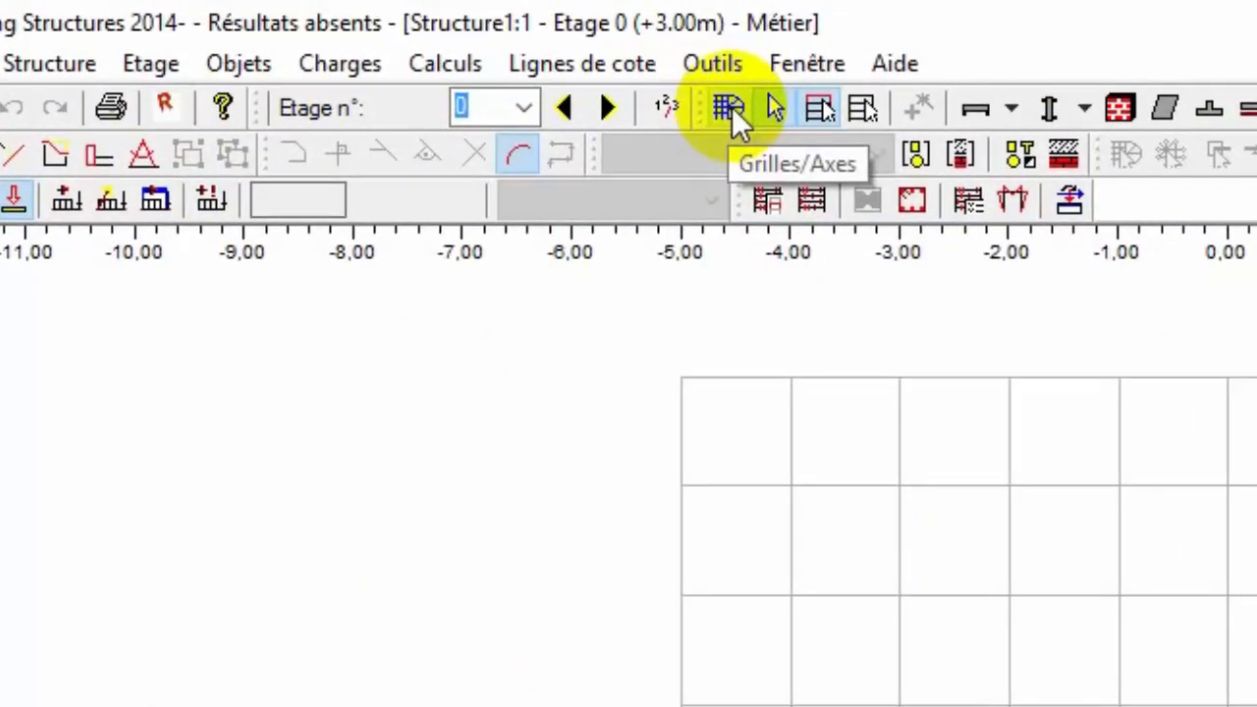
- Open the grid and axis definitions, turn off the GCAR Cartesian grid and add a straight axis along X
{"action": "left_click", "coordinate": [731, 107]}
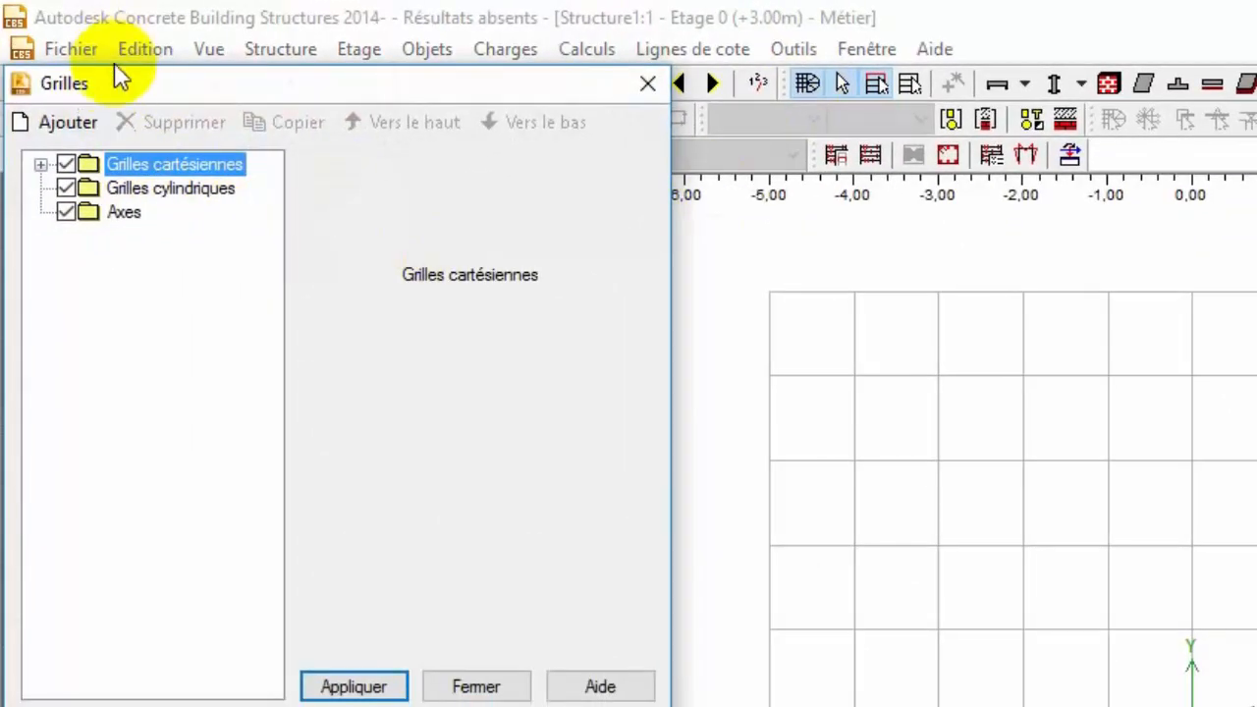
{"action": "left_click_drag", "start_coordinate": [124, 84], "coordinate": [241, 155]}
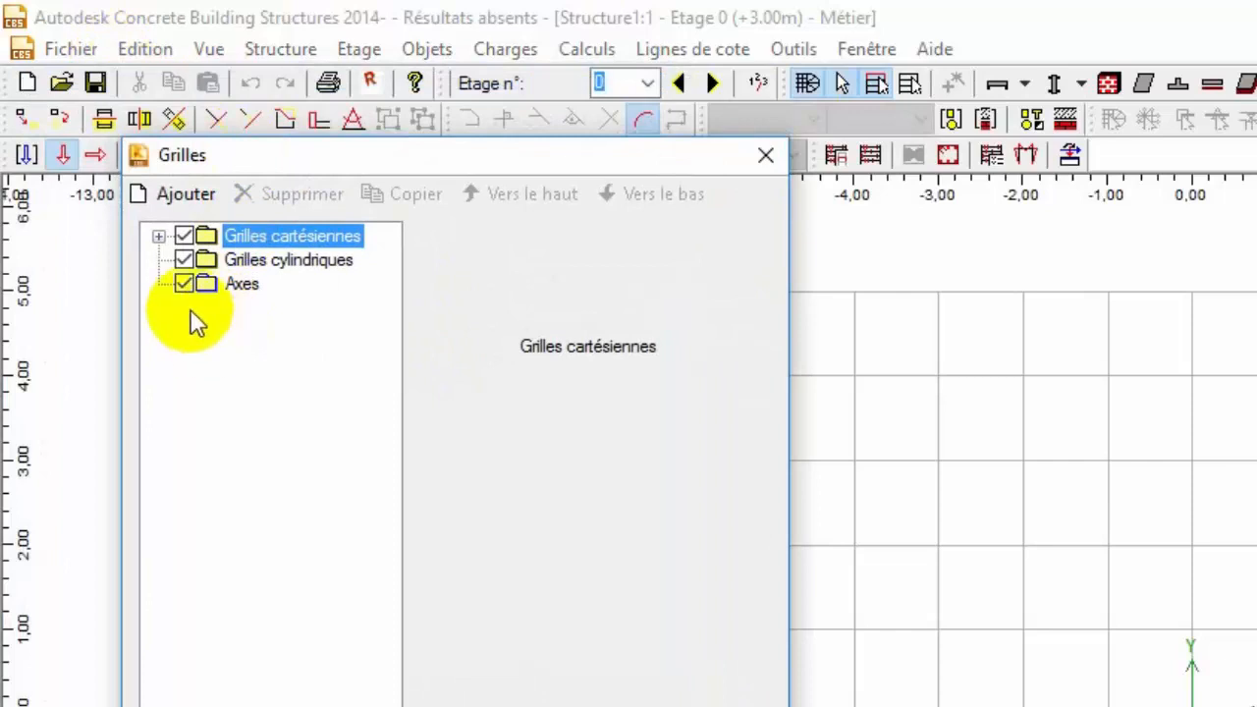
{"action": "left_click", "coordinate": [158, 237]}
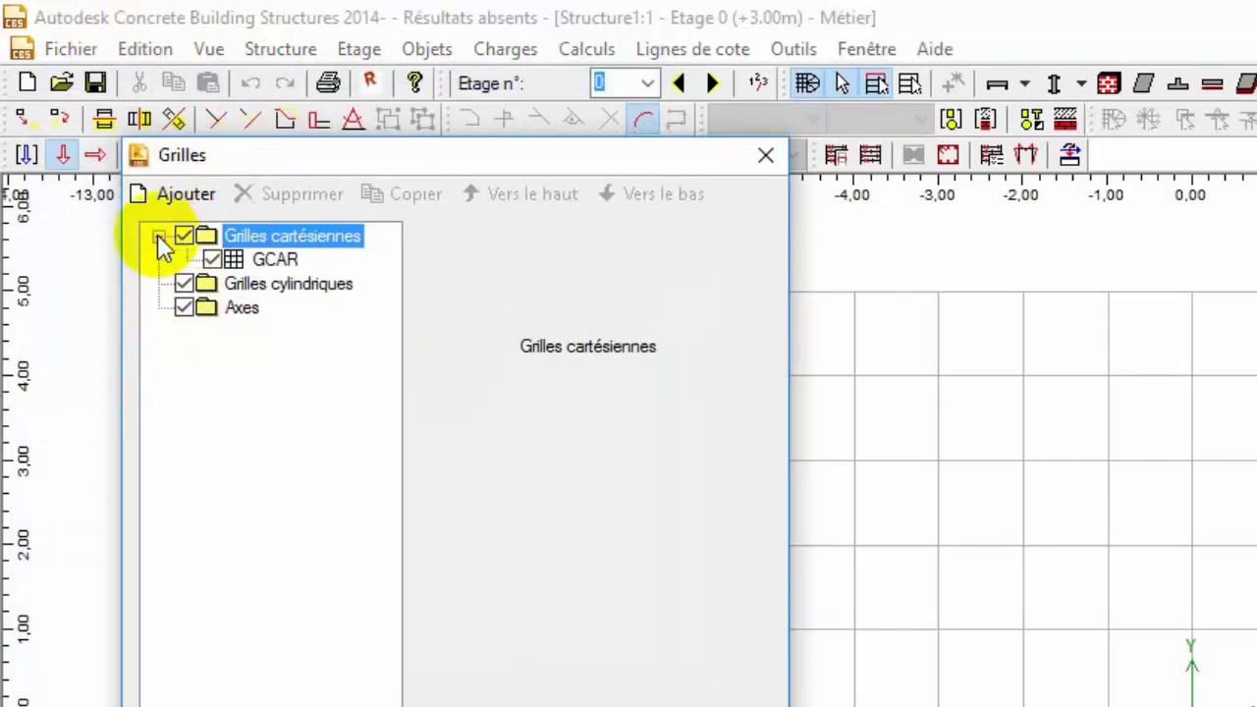
{"action": "left_click", "coordinate": [211, 310]}
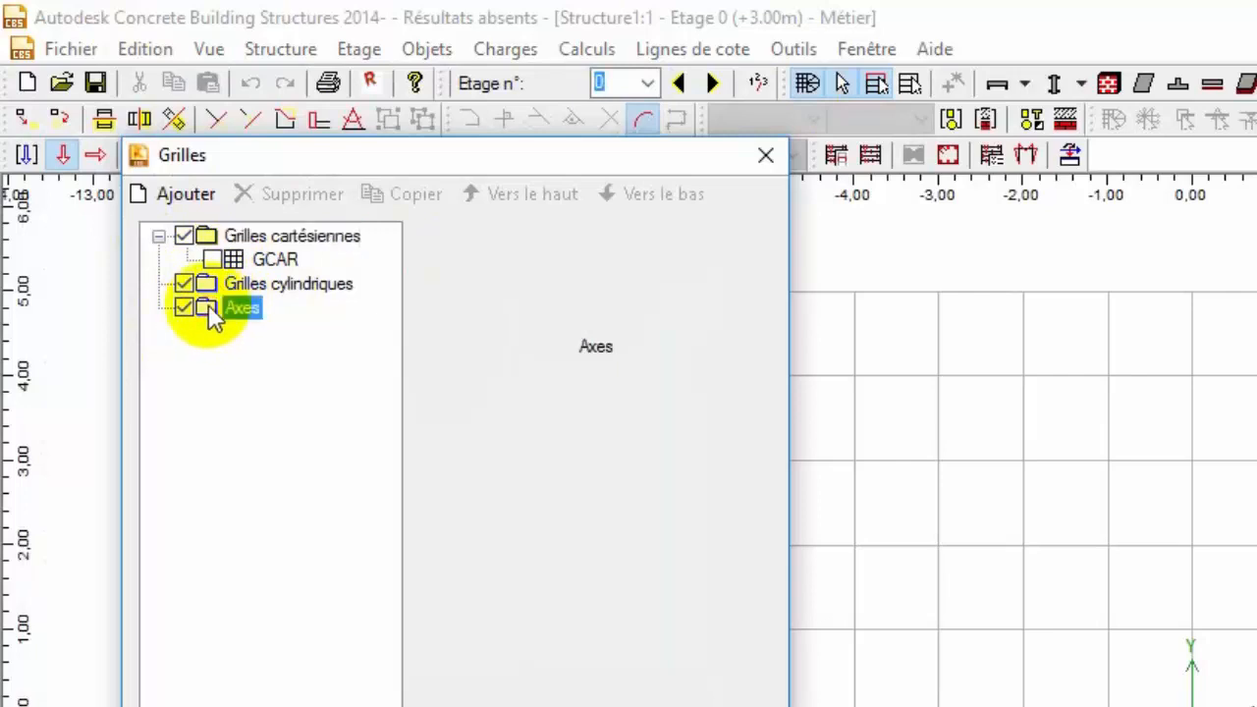
{"action": "left_click", "coordinate": [170, 194]}
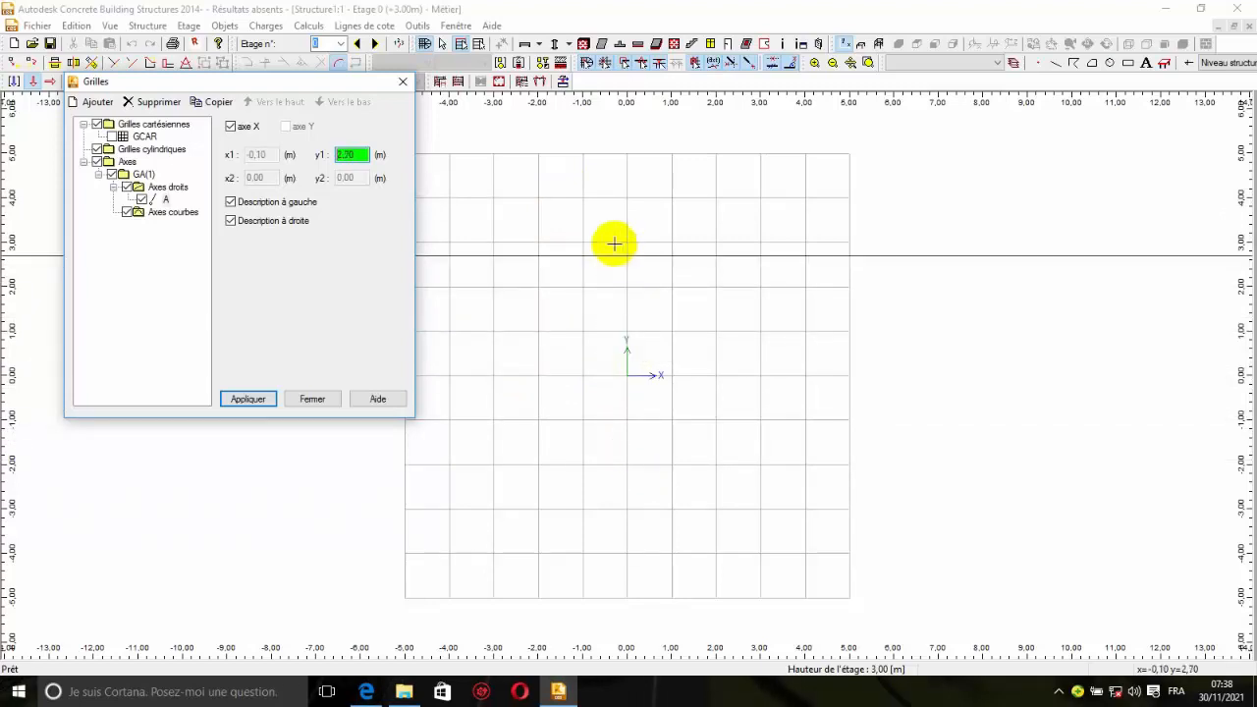
{"action": "left_click", "coordinate": [346, 156]}
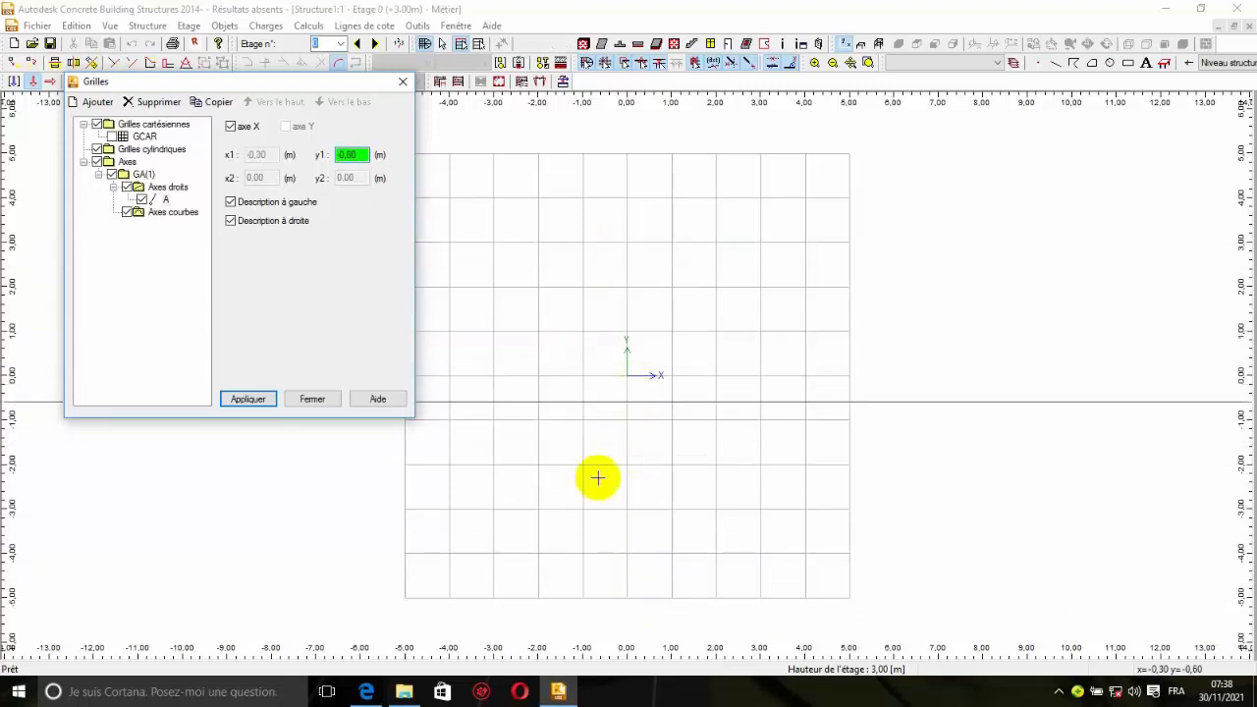
- Following the foundation plan PDF, name the first straight axis 1 with y1 at 0 and add a second one named 2
{"action": "left_click", "coordinate": [366, 692]}
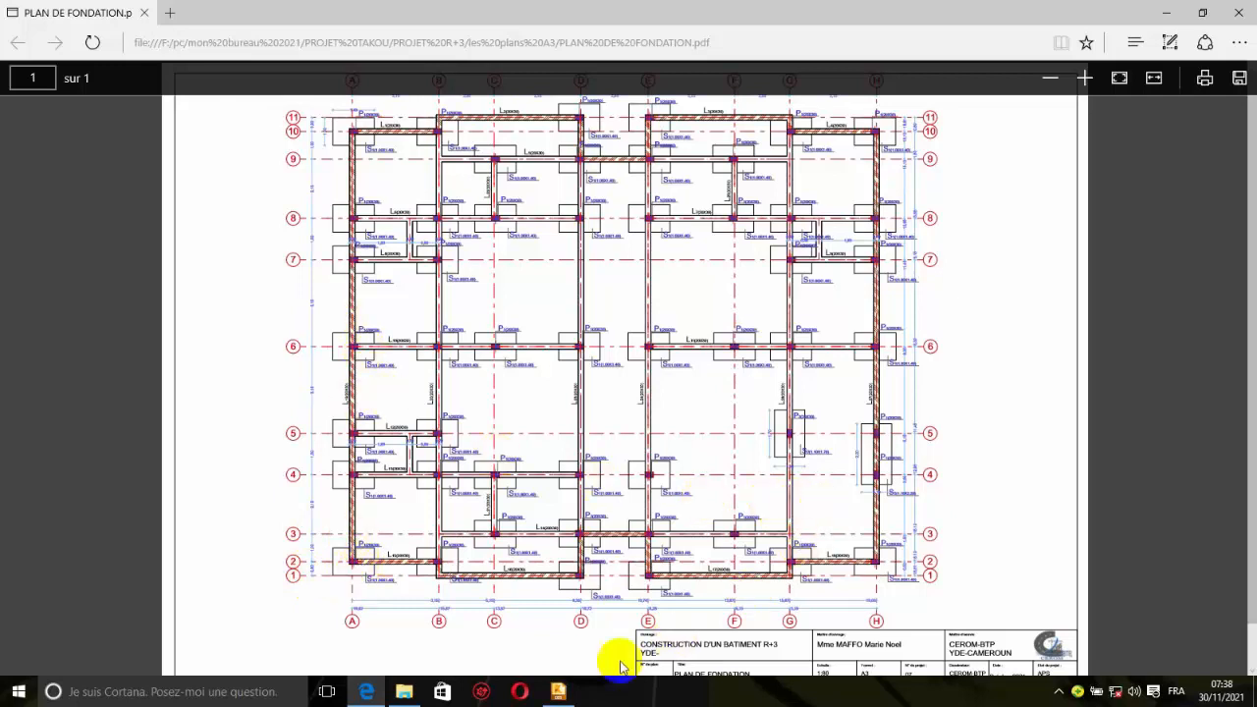
{"action": "left_click", "coordinate": [560, 691]}
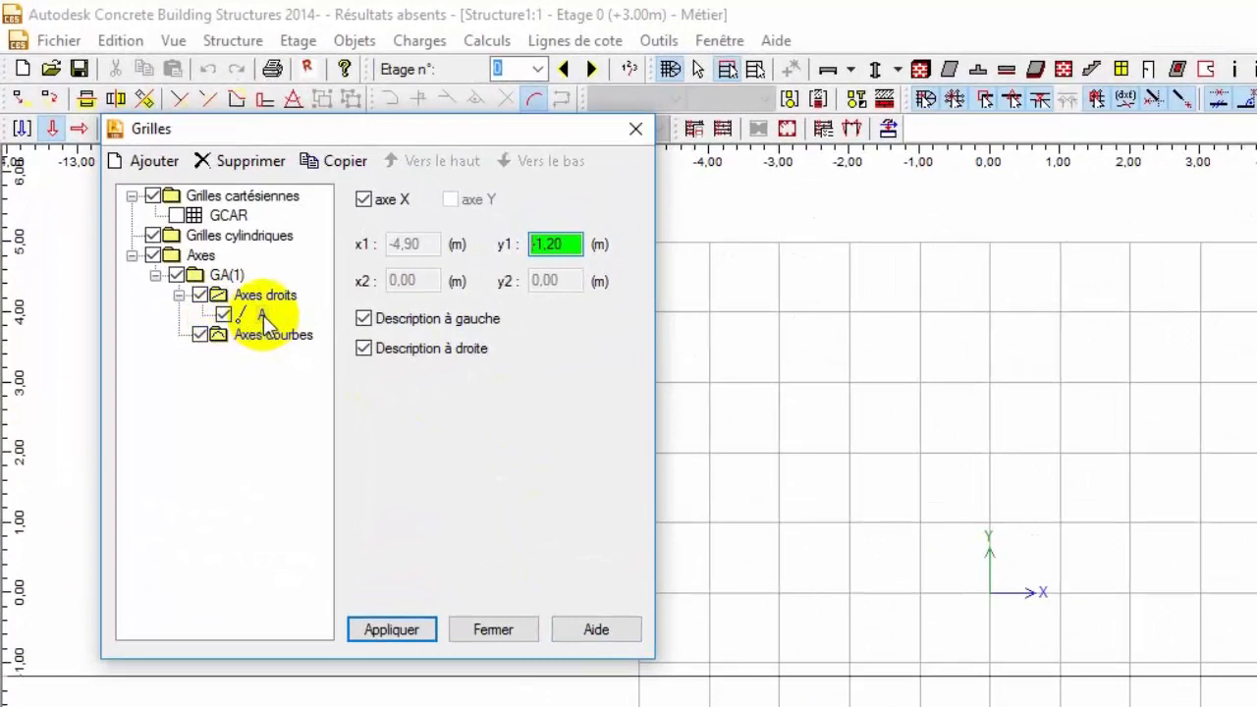
{"action": "left_click", "coordinate": [262, 315]}
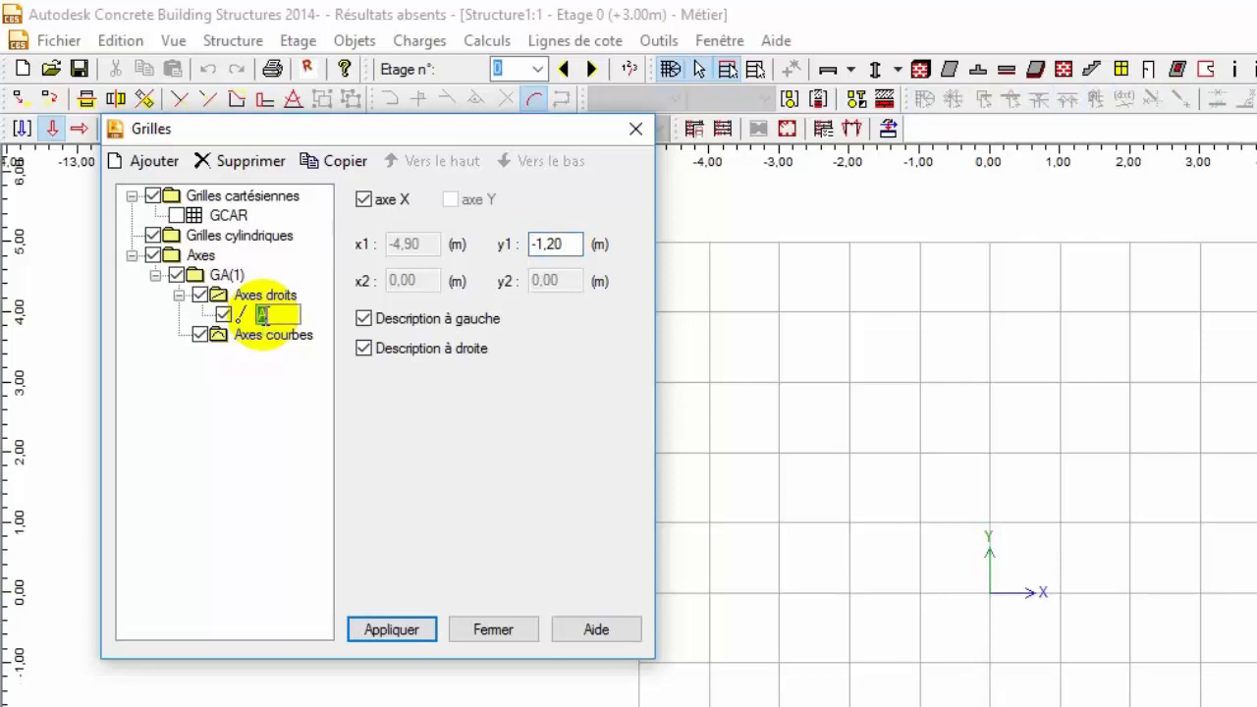
{"action": "type", "text": "1"}
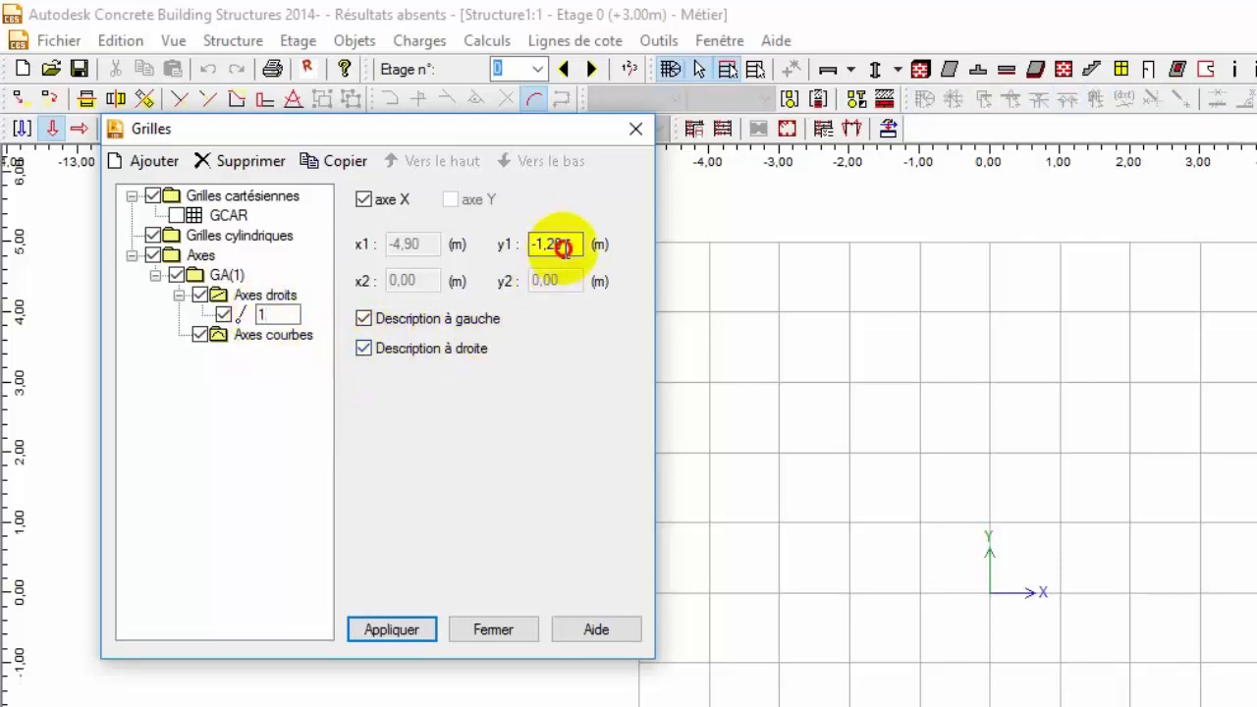
{"action": "left_click_drag", "start_coordinate": [562, 248], "coordinate": [510, 247]}
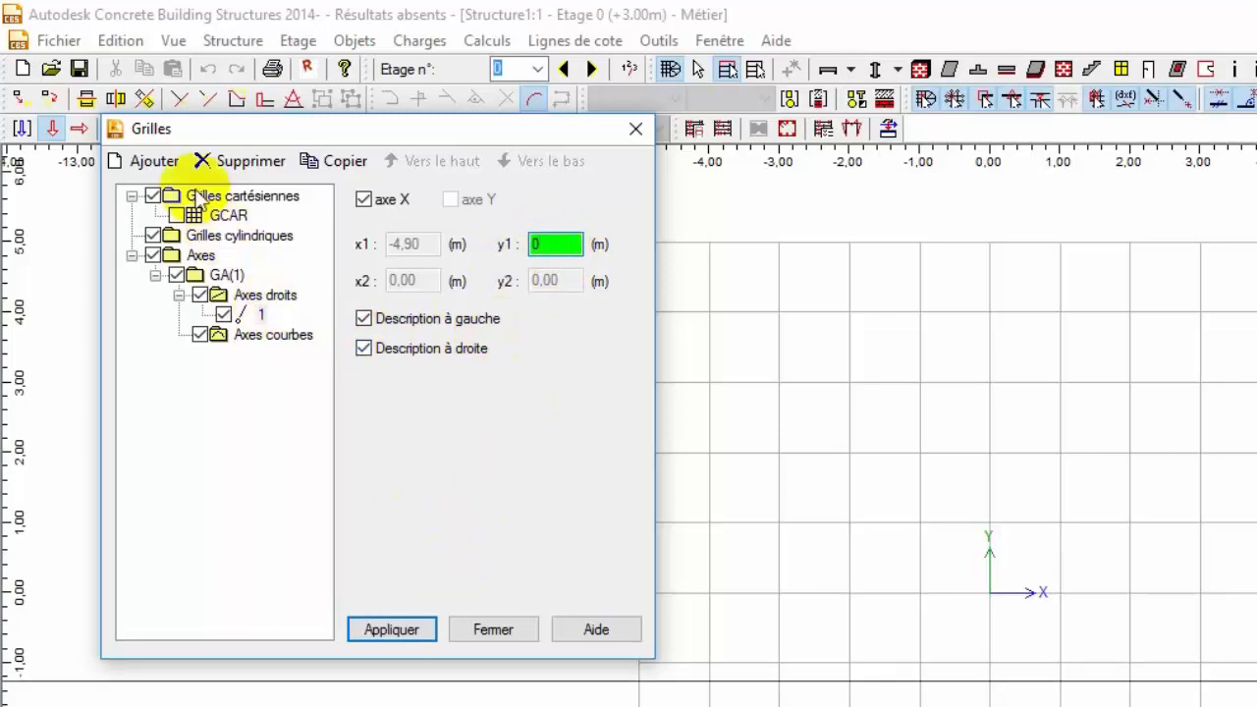
{"action": "left_click", "coordinate": [157, 167]}
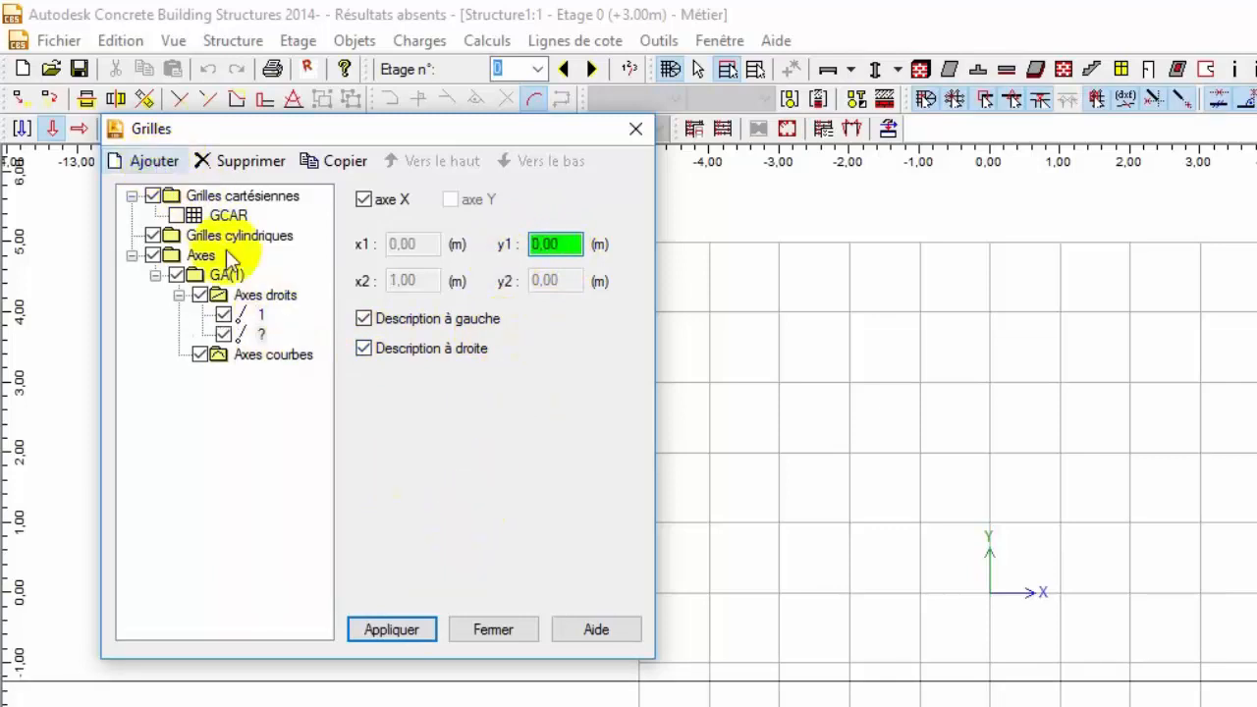
{"action": "left_click", "coordinate": [260, 334]}
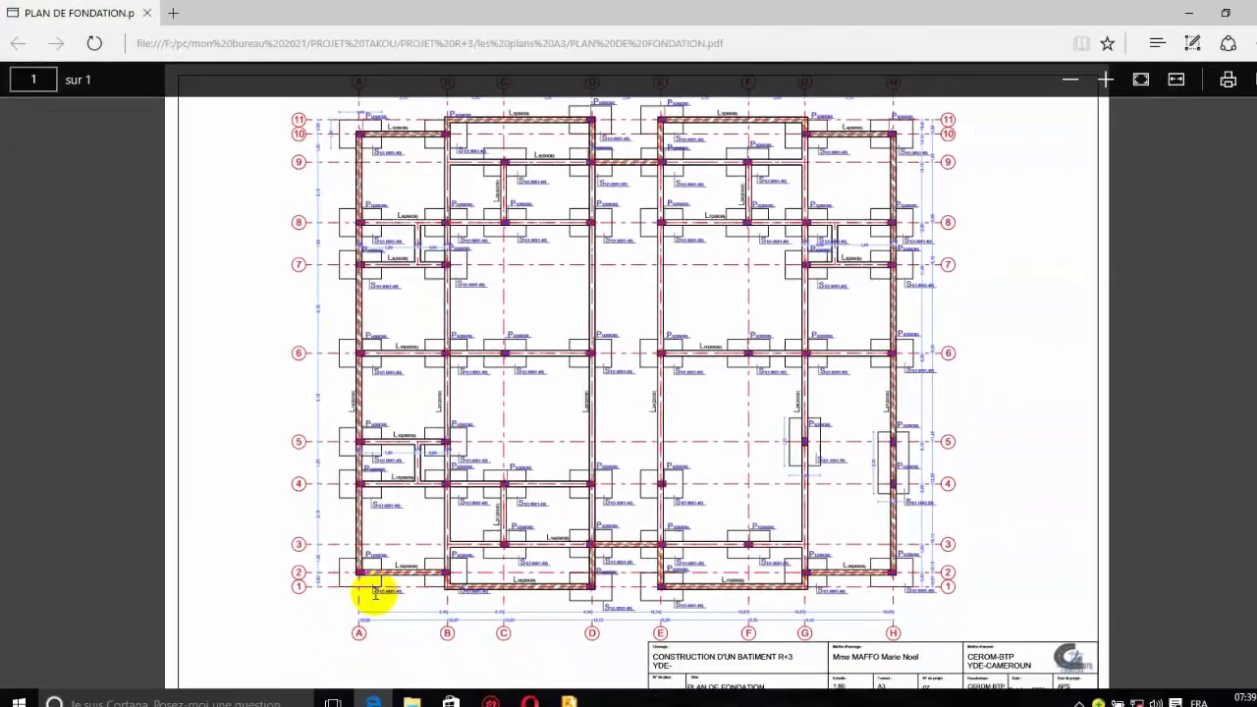
- Examine the spacing dimensions of the lower numbered axes near axis H on the foundation plan PDF, enlarged for reading
{"action": "left_click", "coordinate": [1084, 77]}
{"action": "left_click", "coordinate": [1084, 78]}
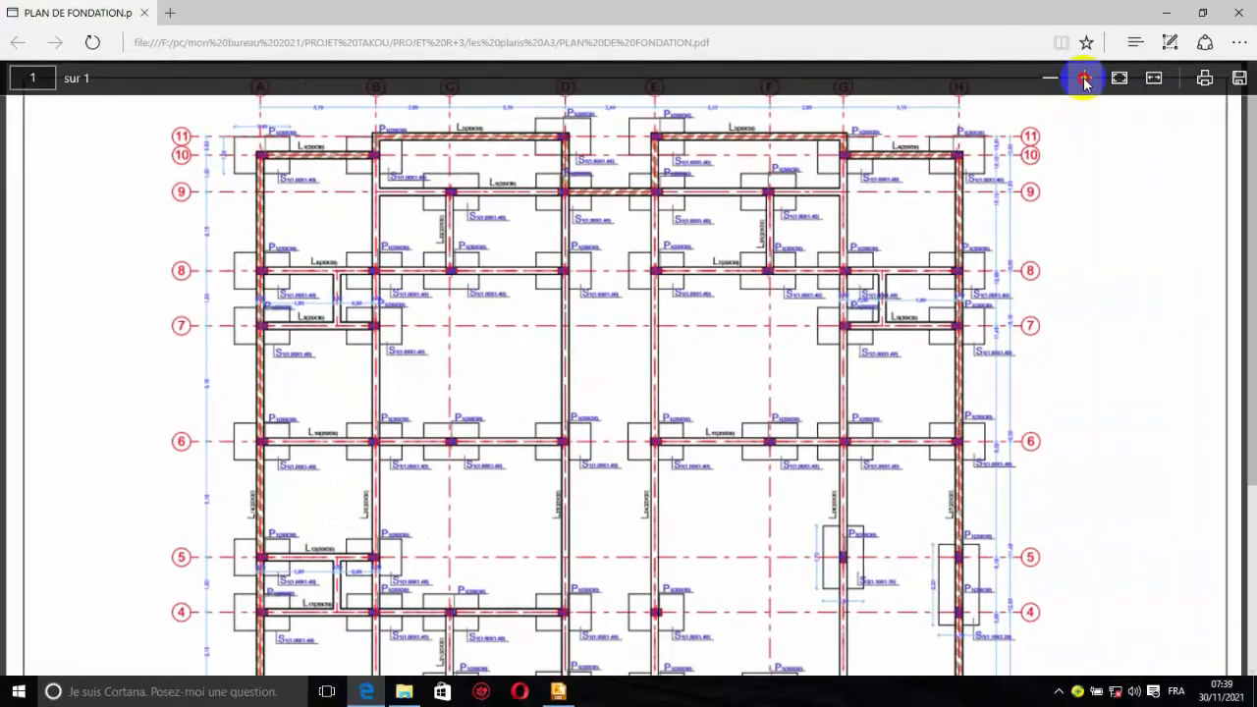
{"action": "scroll", "coordinate": [979, 189], "scroll_direction": "down", "scroll_amount": 5}
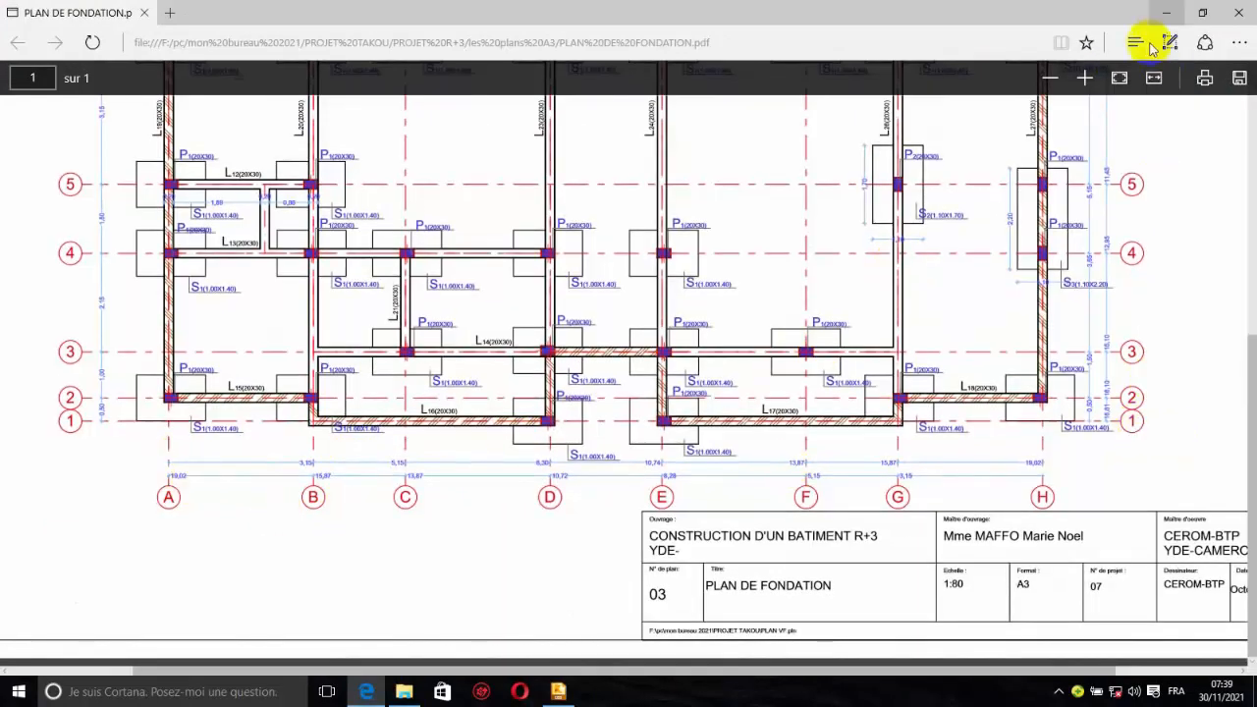
{"action": "left_click", "coordinate": [1084, 77]}
{"action": "left_click", "coordinate": [1085, 84]}
{"action": "scroll", "coordinate": [1075, 295], "scroll_direction": "down", "scroll_amount": 3}
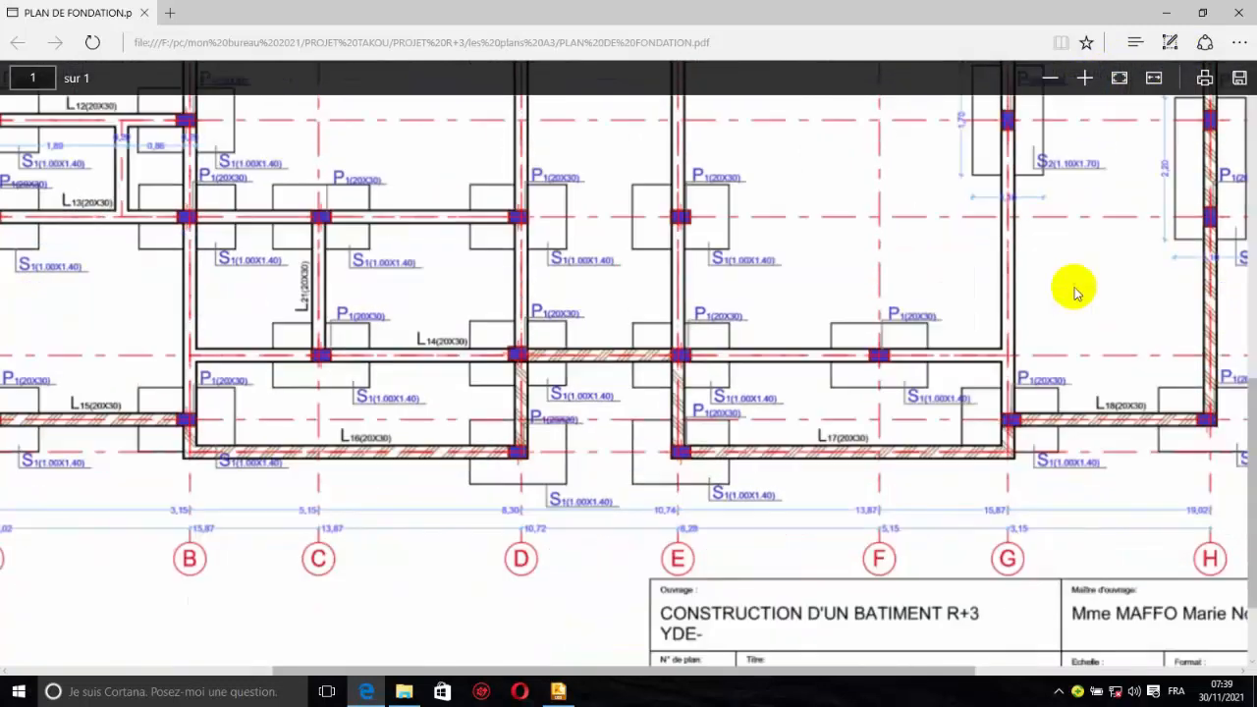
{"action": "left_click", "coordinate": [240, 672]}
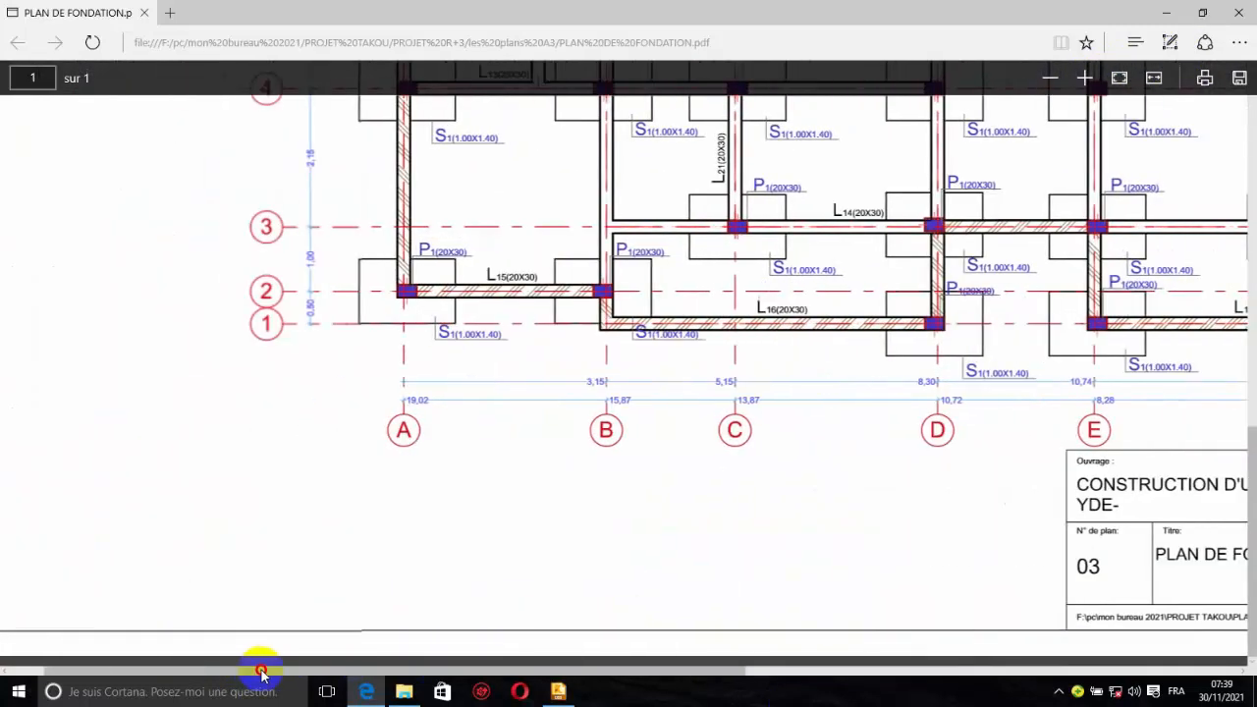
{"action": "left_click_drag", "start_coordinate": [371, 672], "coordinate": [623, 673]}
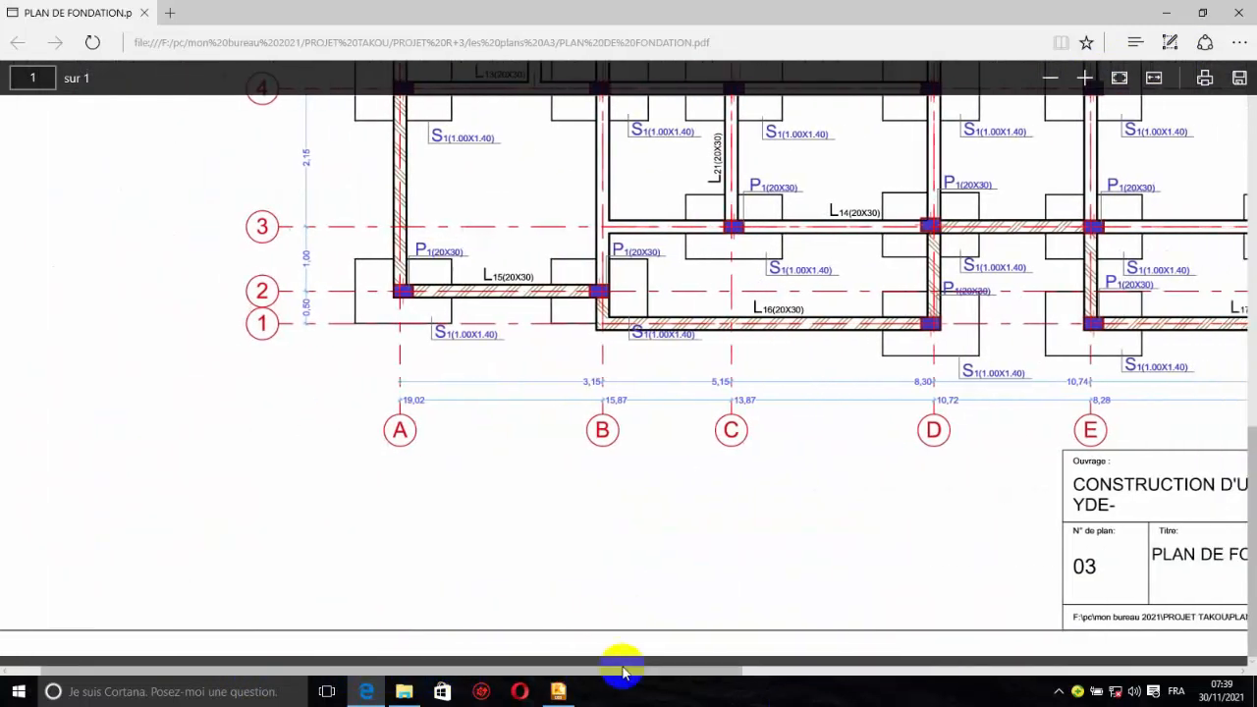
{"action": "left_click_drag", "start_coordinate": [699, 672], "coordinate": [1123, 674]}
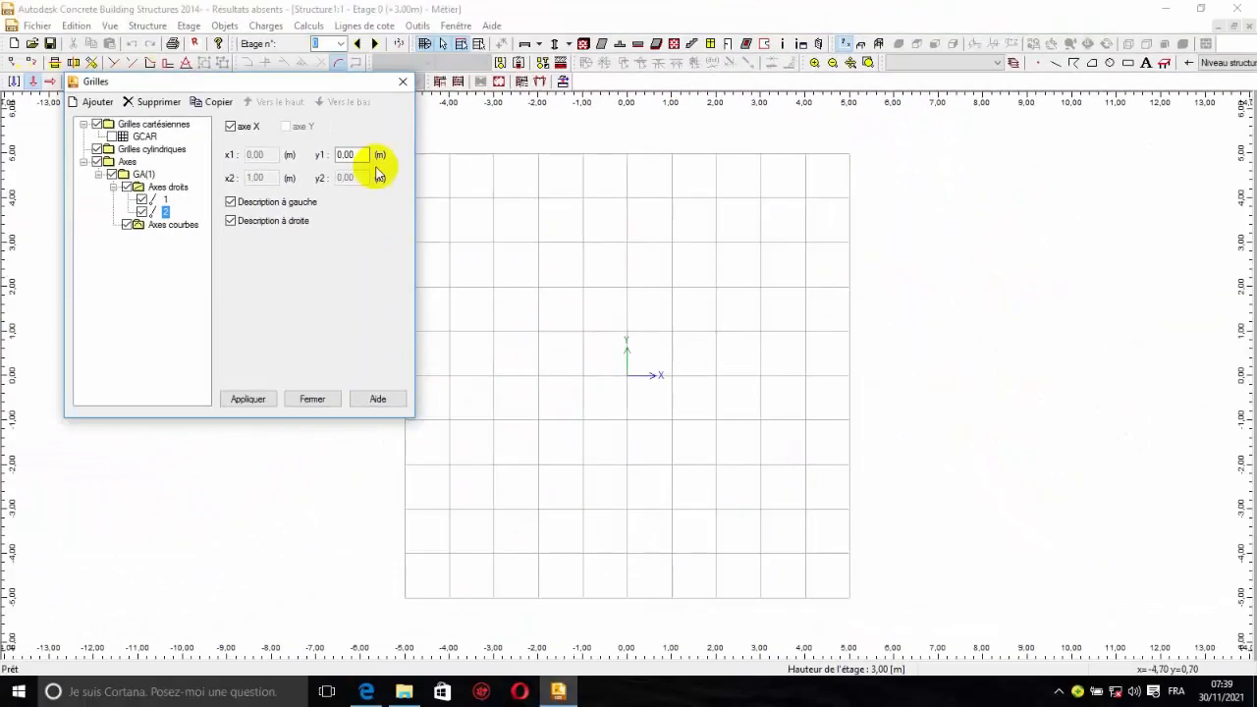
- Set the y1 coordinate of straight axis 2 to -0,90 m
{"action": "double_click", "coordinate": [348, 155]}
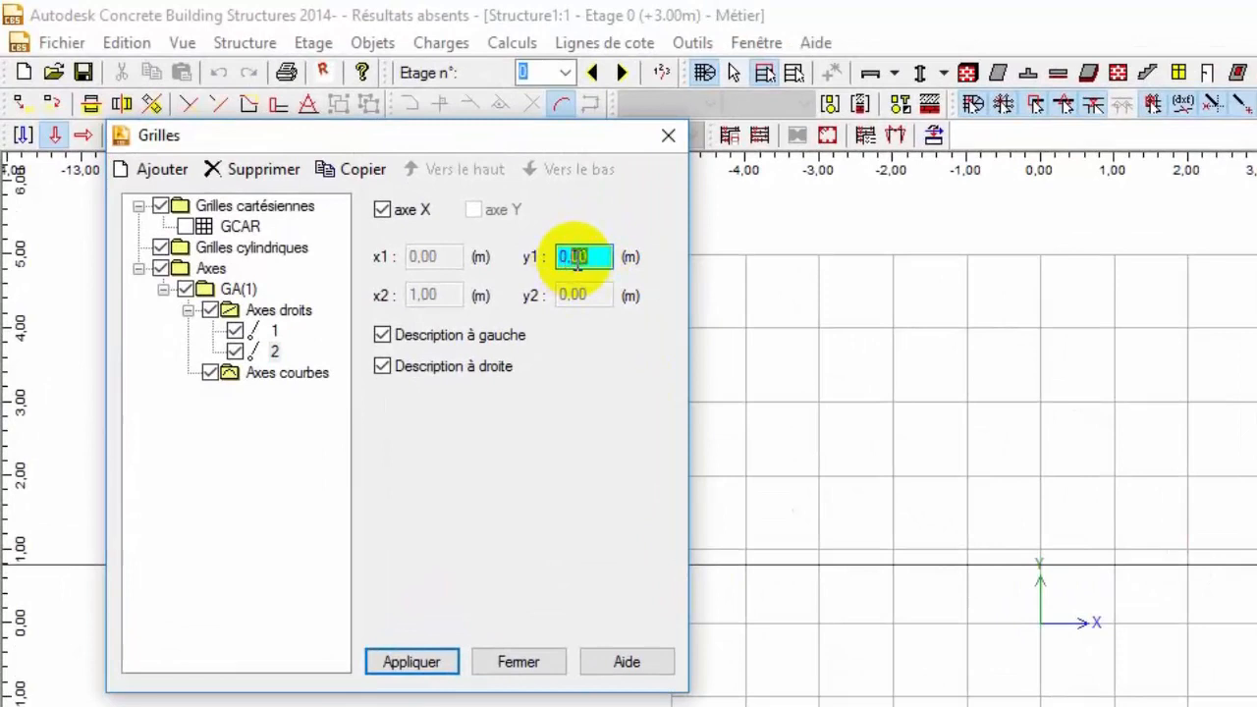
{"action": "type", "text": "-0,90"}
{"action": "left_click", "coordinate": [413, 666]}
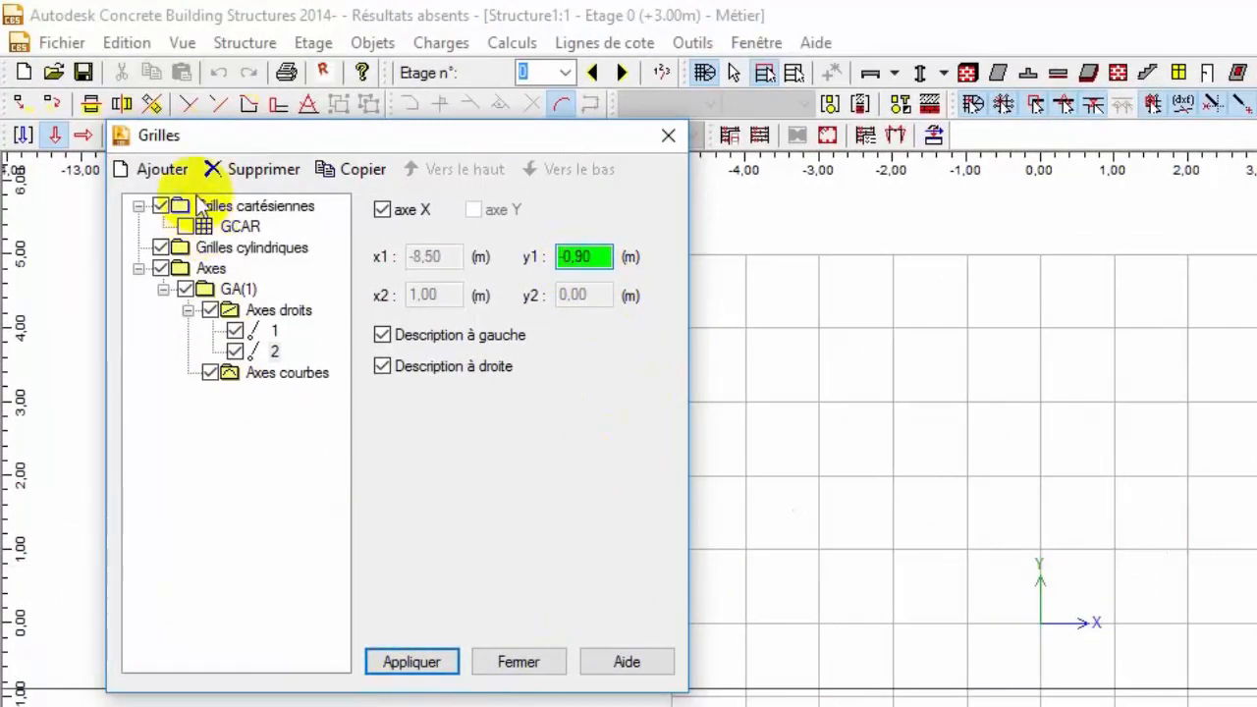
- Add a straight axis named 3, check its spacing on the foundation plan PDF and open its y1 coordinate for editing
{"action": "left_click", "coordinate": [165, 170]}
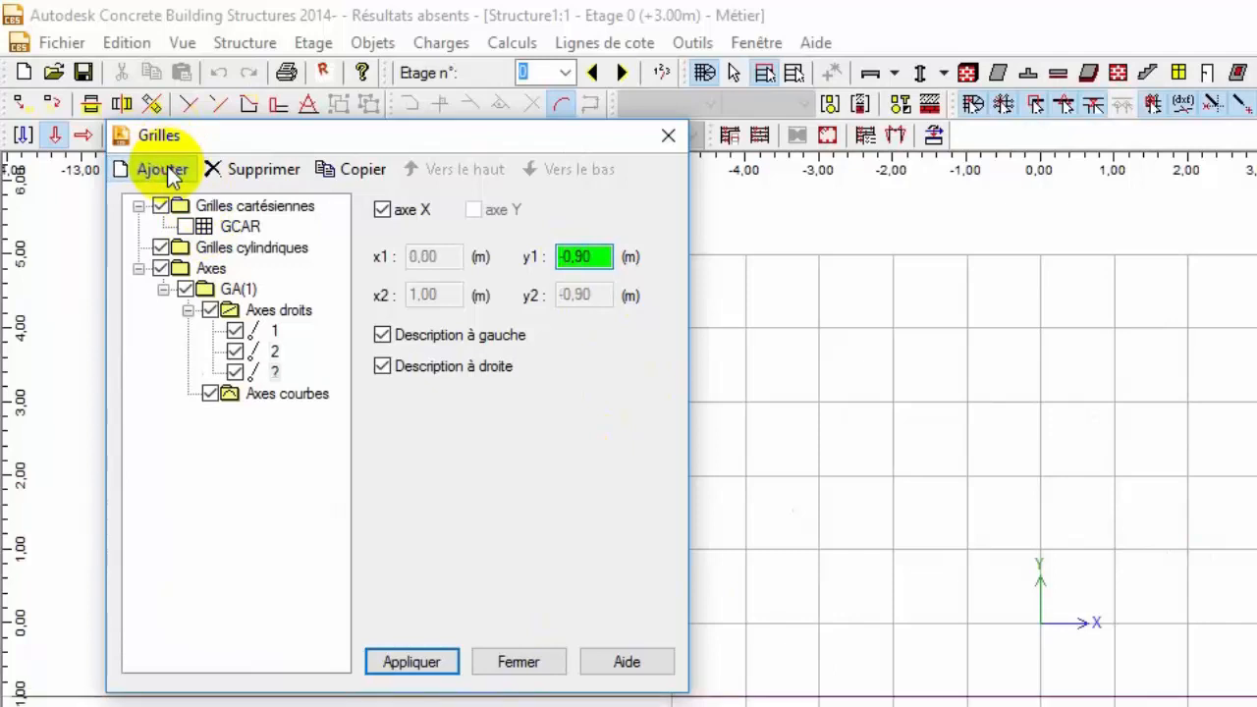
{"action": "left_click", "coordinate": [276, 372]}
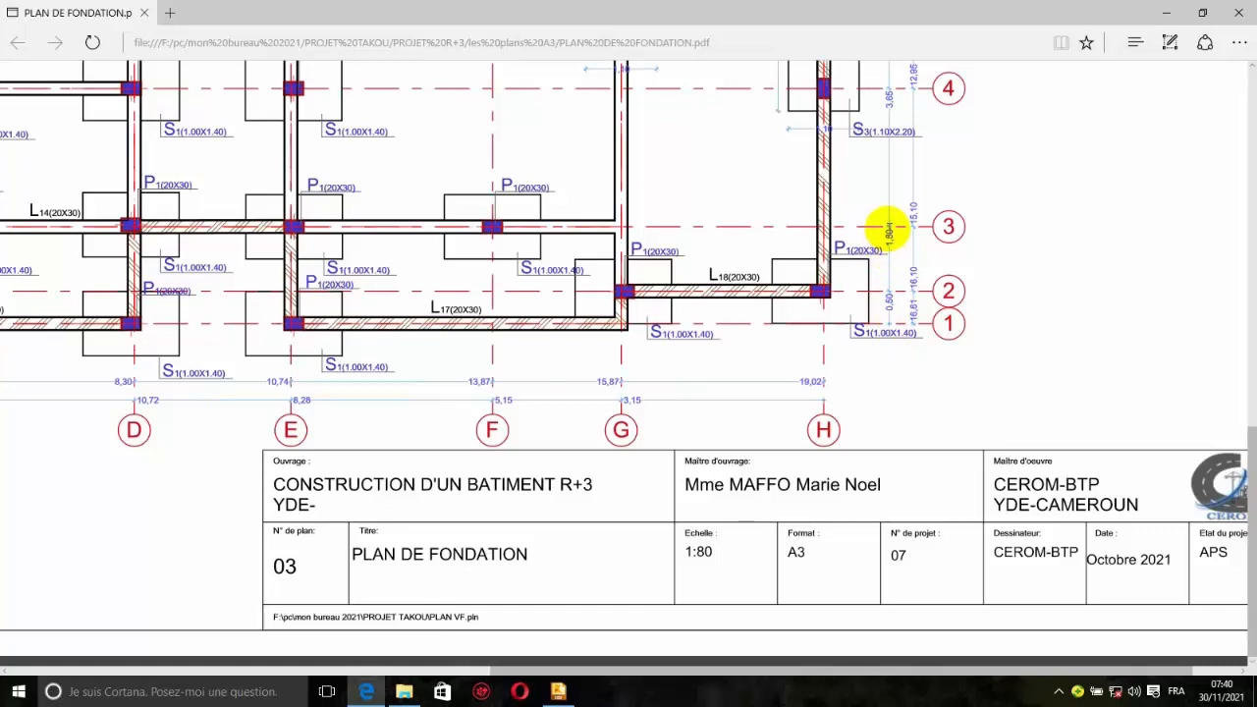
{"action": "left_click", "coordinate": [558, 692]}
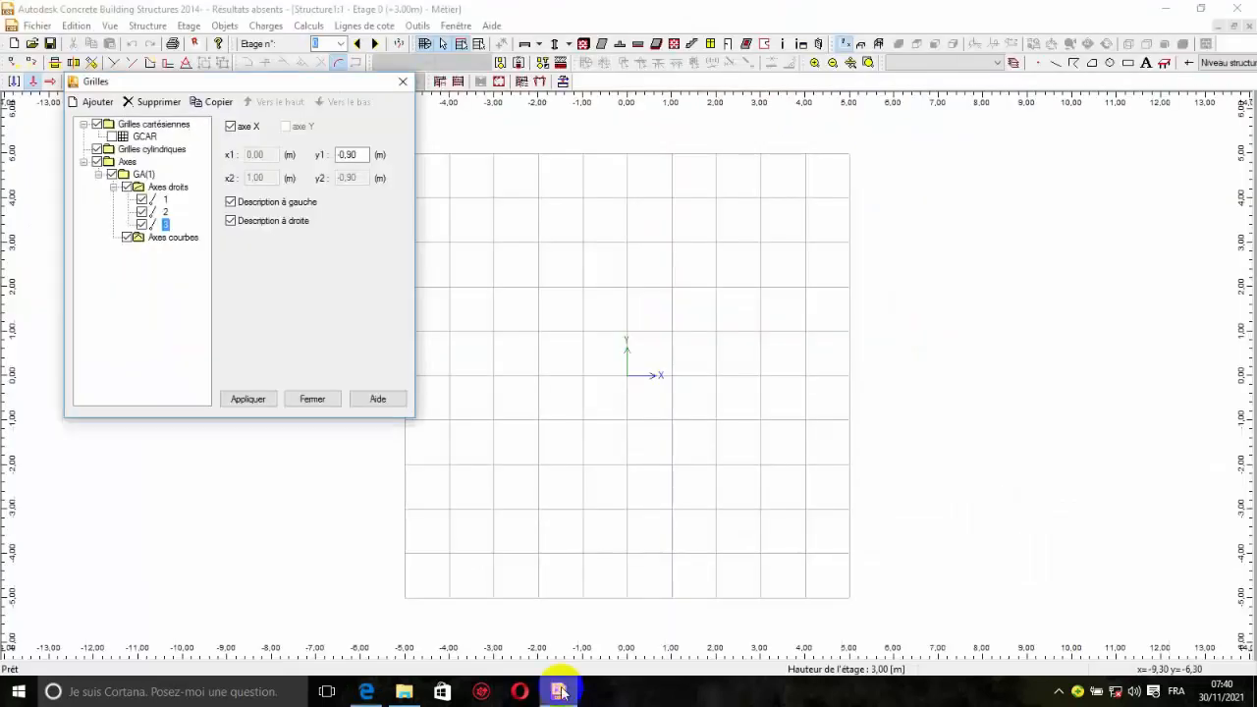
{"action": "double_click", "coordinate": [351, 154]}
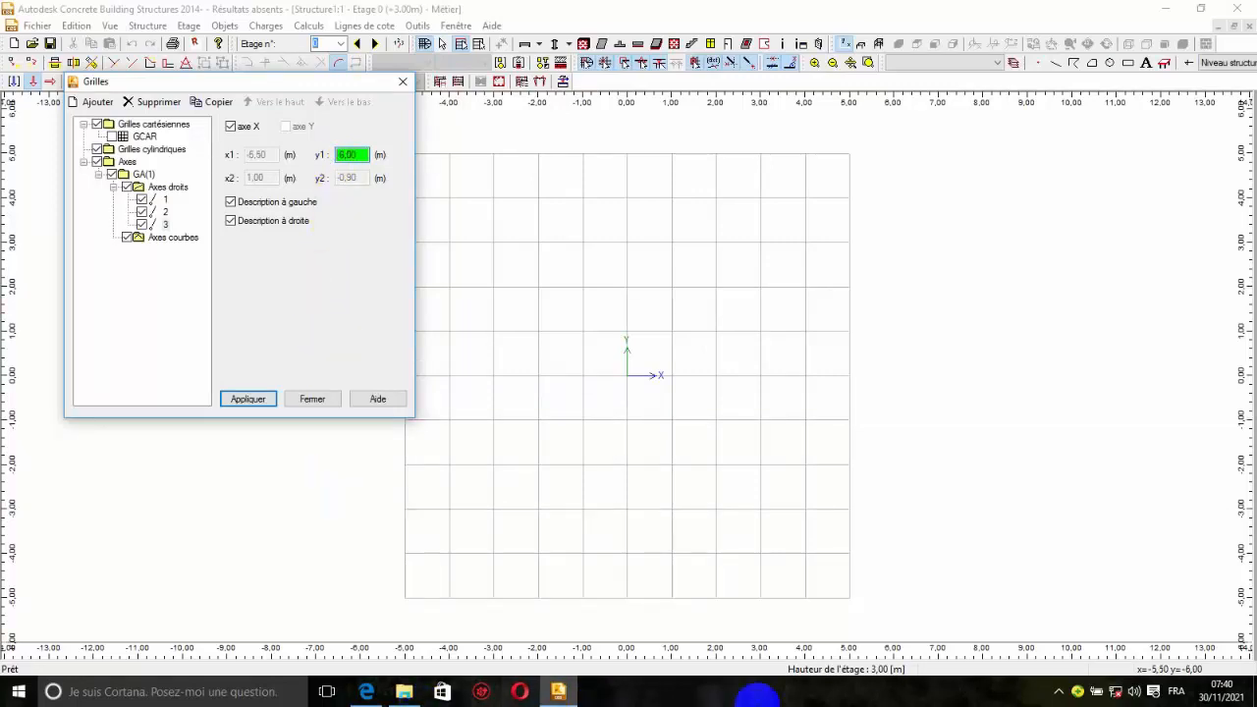
{"action": "left_click", "coordinate": [1057, 691]}
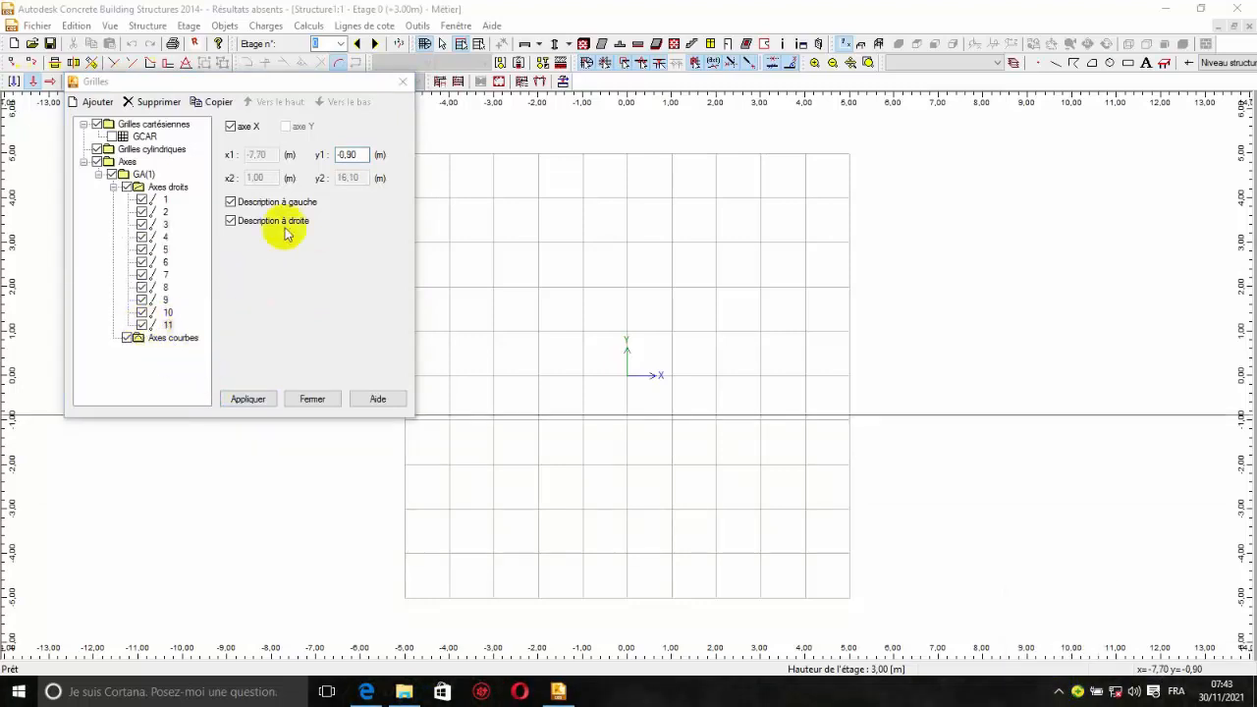
- Set the y1 coordinate of straight axis 11 to 16.60 m and apply the axes to the drawing
{"action": "double_click", "coordinate": [351, 154]}
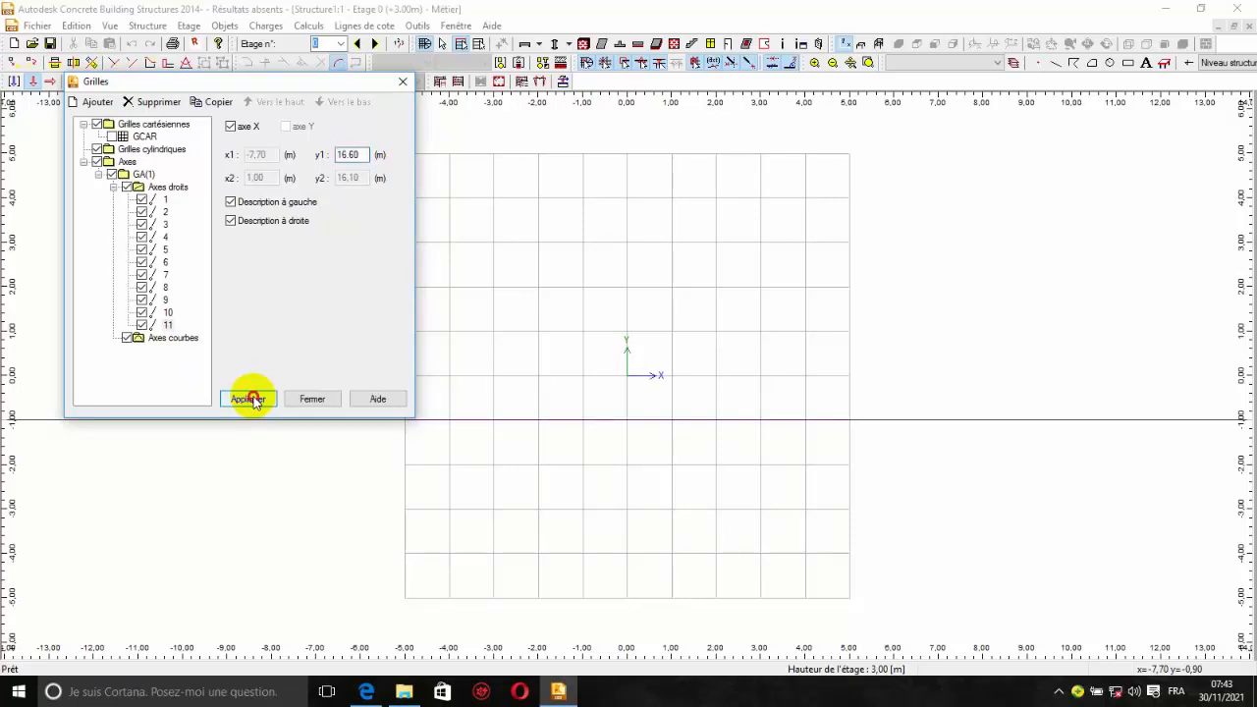
{"action": "left_click", "coordinate": [250, 399]}
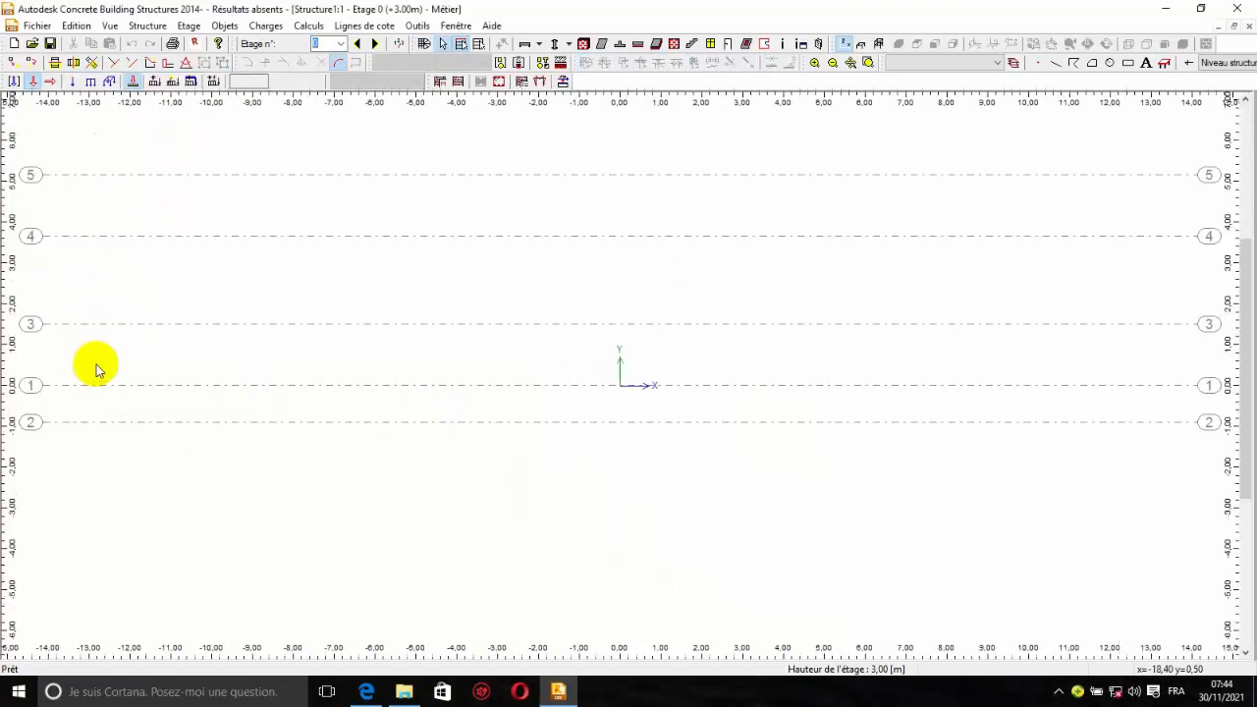
{"action": "scroll", "coordinate": [134, 375], "scroll_direction": "down", "scroll_amount": 4}
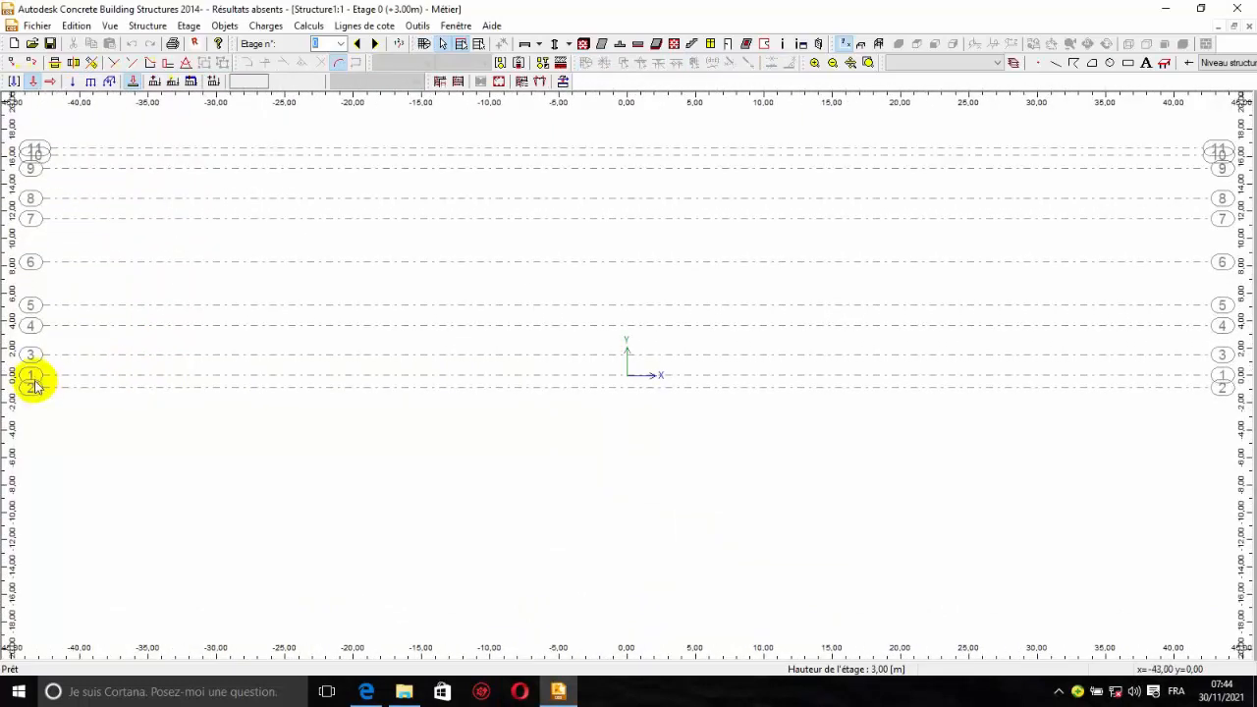
{"action": "scroll", "coordinate": [39, 160], "scroll_direction": "up", "scroll_amount": 2}
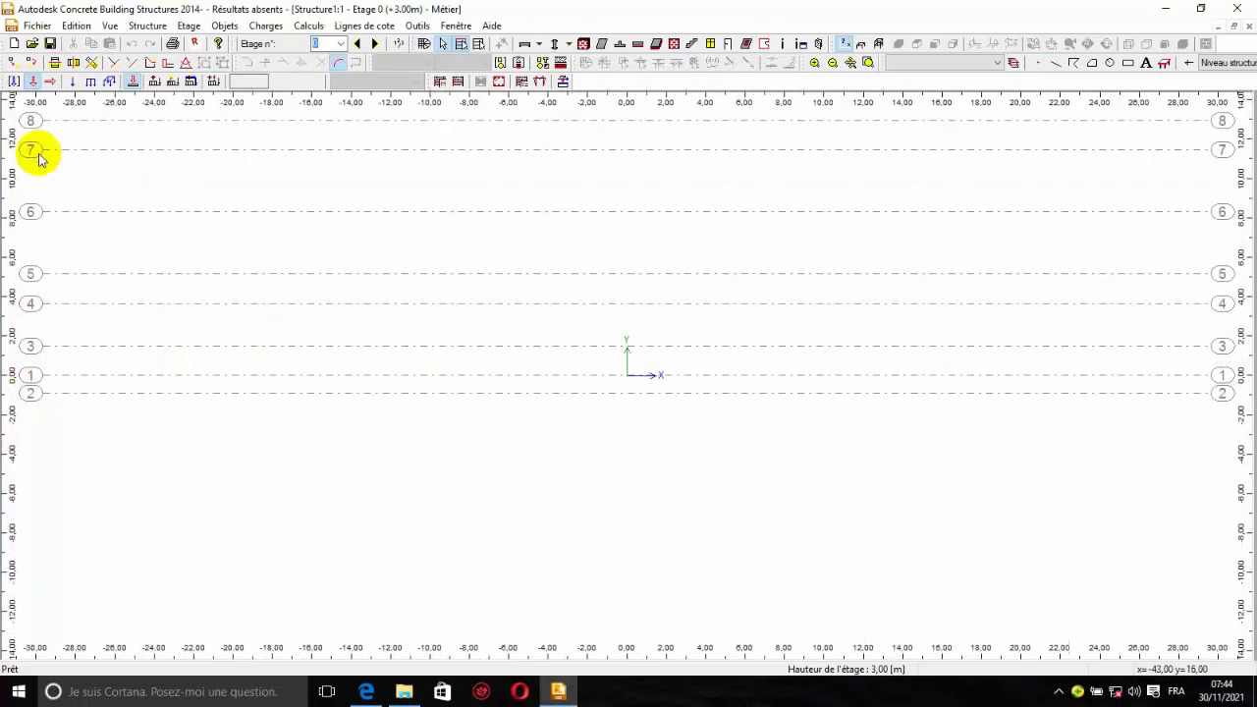
- Set the y1 coordinate of straight axis 2 to 0.5 m and apply the axes to the drawing
{"action": "scroll", "coordinate": [39, 157], "scroll_direction": "down", "scroll_amount": 2}
{"action": "scroll", "coordinate": [36, 182], "scroll_direction": "up", "scroll_amount": 1}
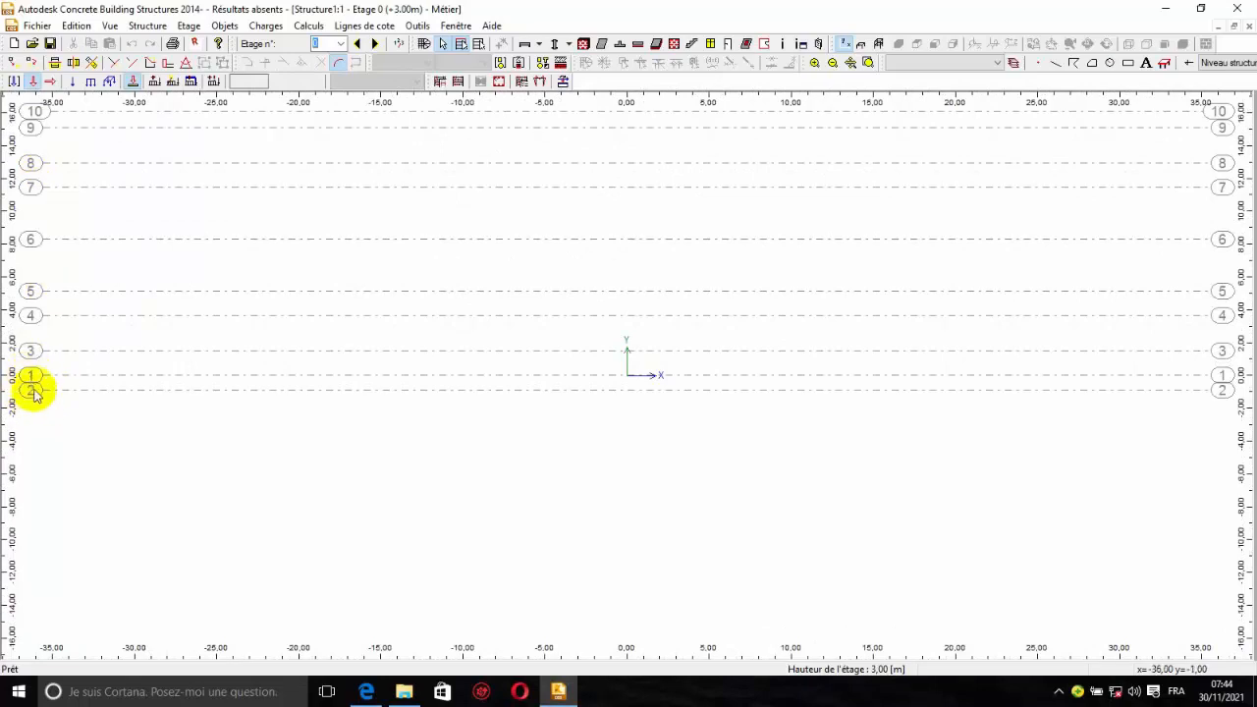
{"action": "left_click", "coordinate": [424, 44]}
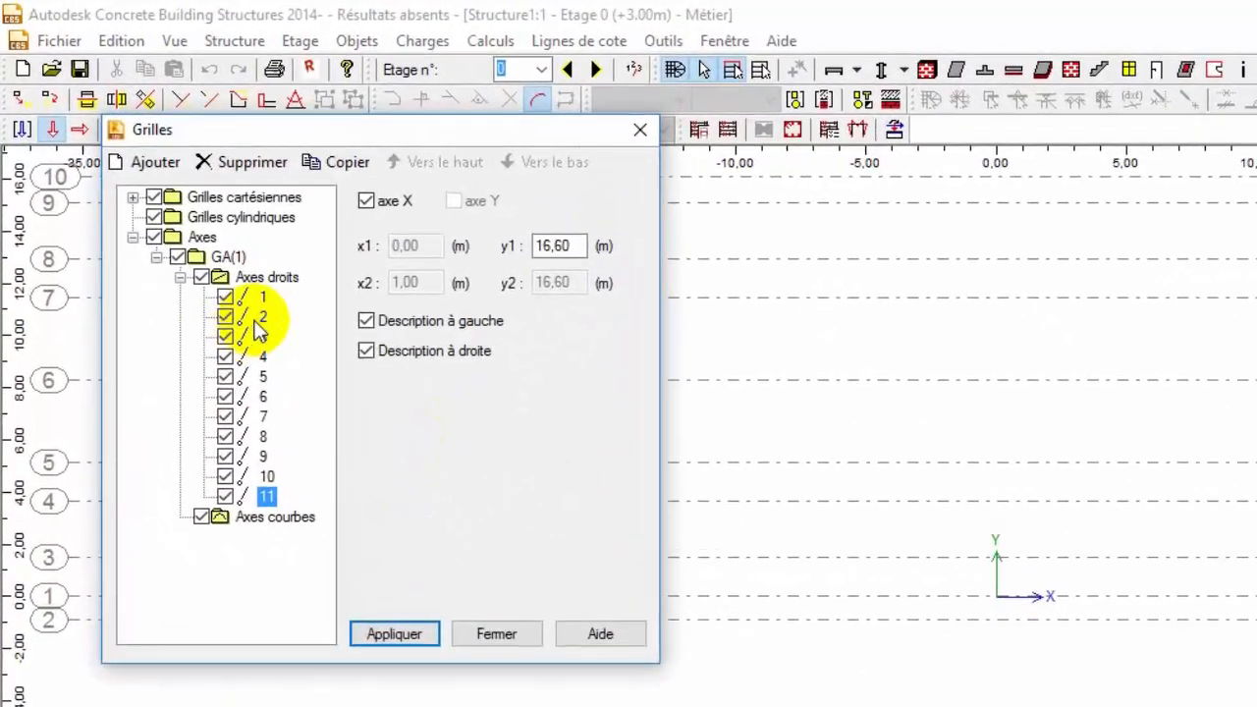
{"action": "left_click", "coordinate": [165, 199]}
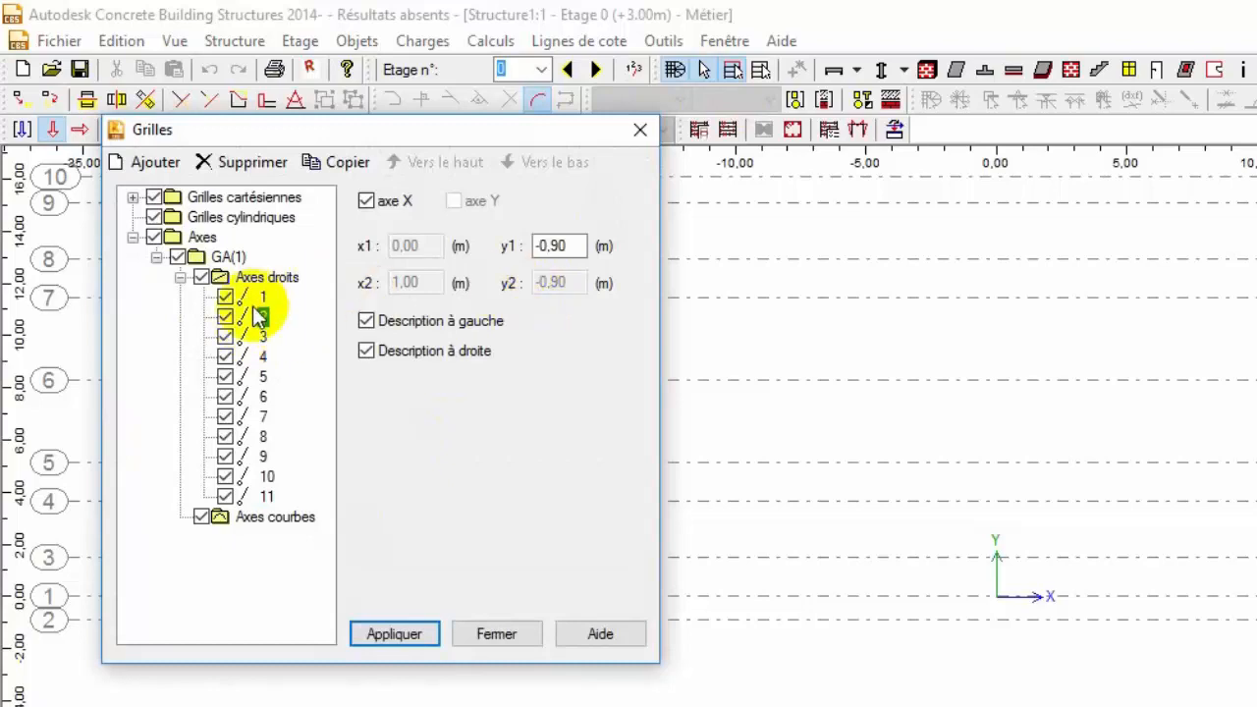
{"action": "left_click", "coordinate": [556, 251]}
{"action": "left_click_drag", "start_coordinate": [558, 252], "coordinate": [537, 252]}
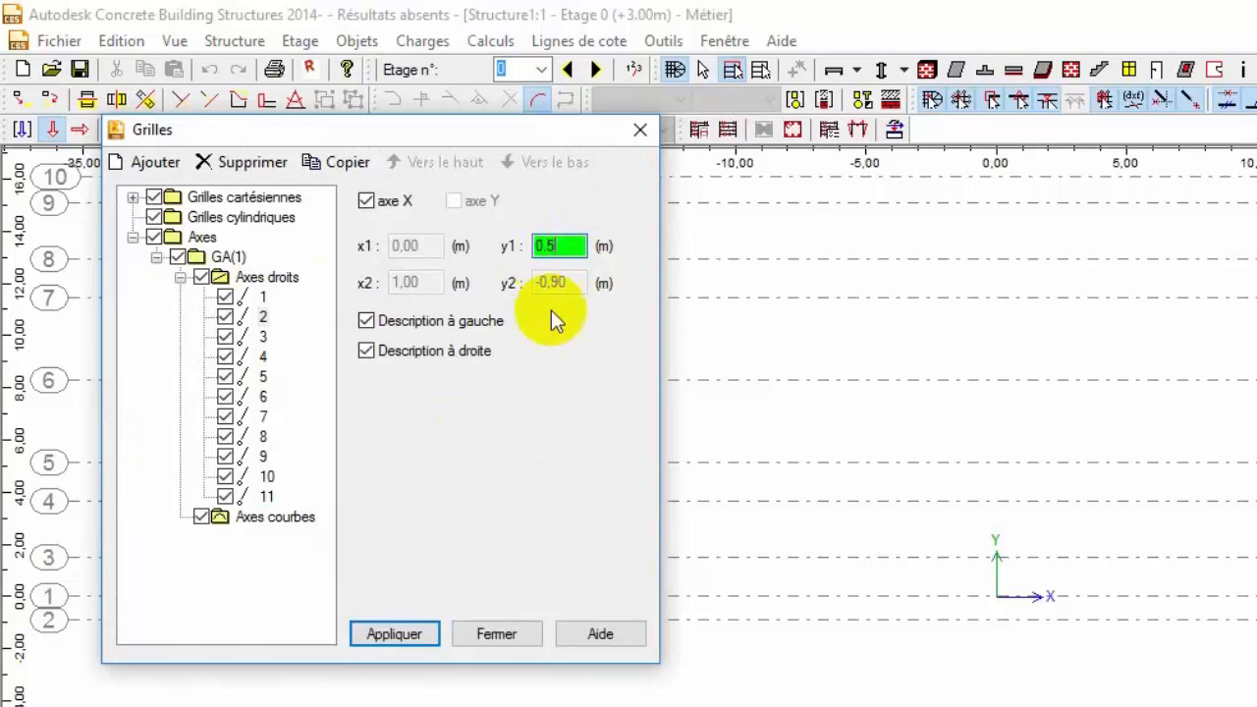
{"action": "left_click", "coordinate": [400, 636]}
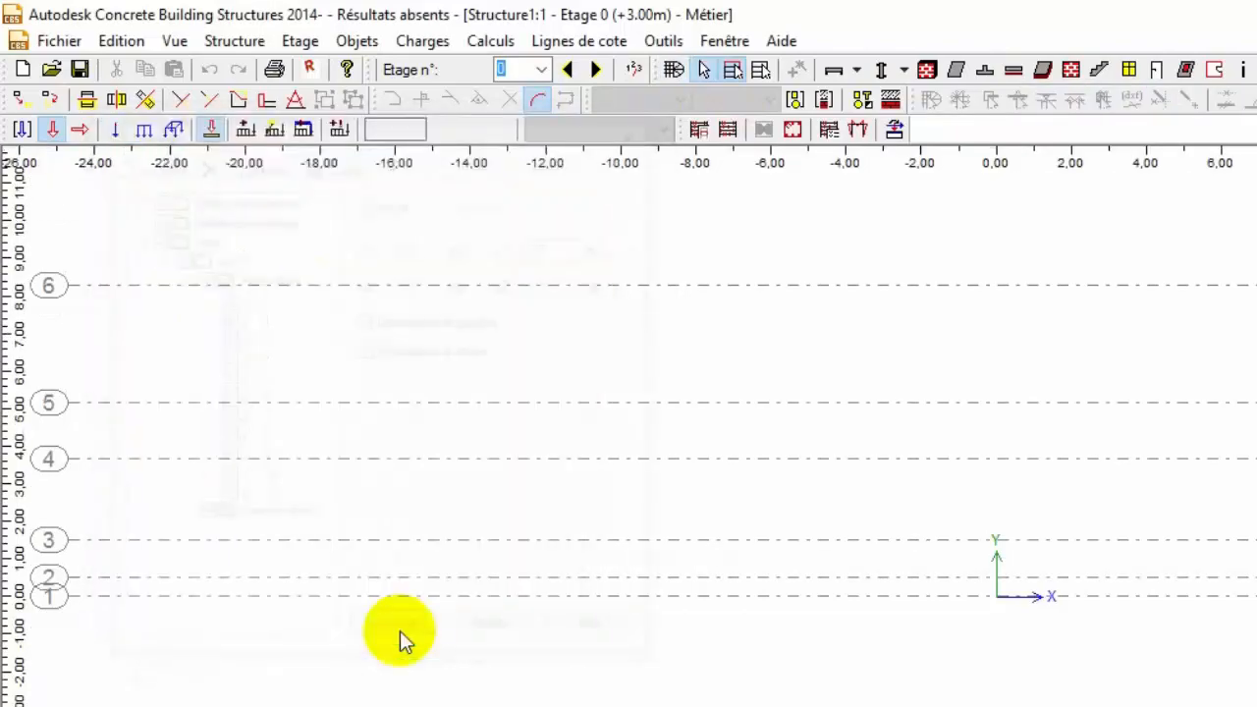
- Check the horizontal axes in the drawing and examine the spacing of axes A to F on the foundation plan PDF
{"action": "scroll", "coordinate": [30, 589], "scroll_direction": "up", "scroll_amount": 4}
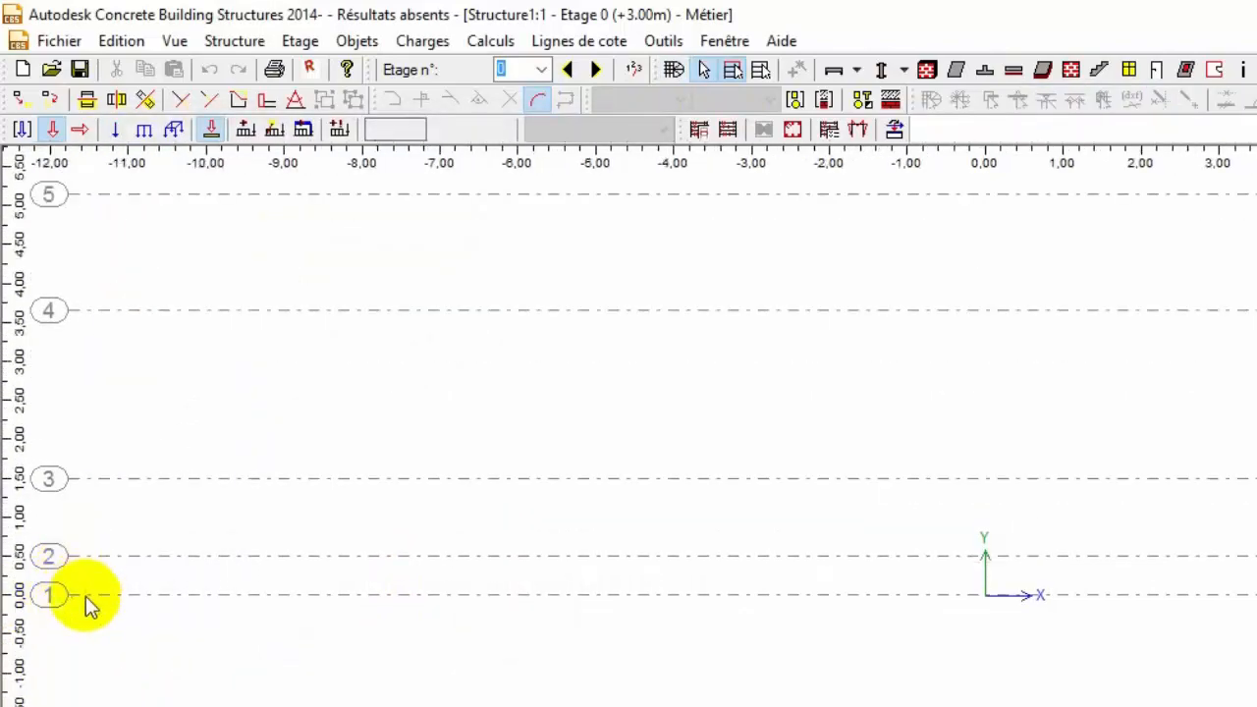
{"action": "scroll", "coordinate": [154, 677], "scroll_direction": "down", "scroll_amount": 4}
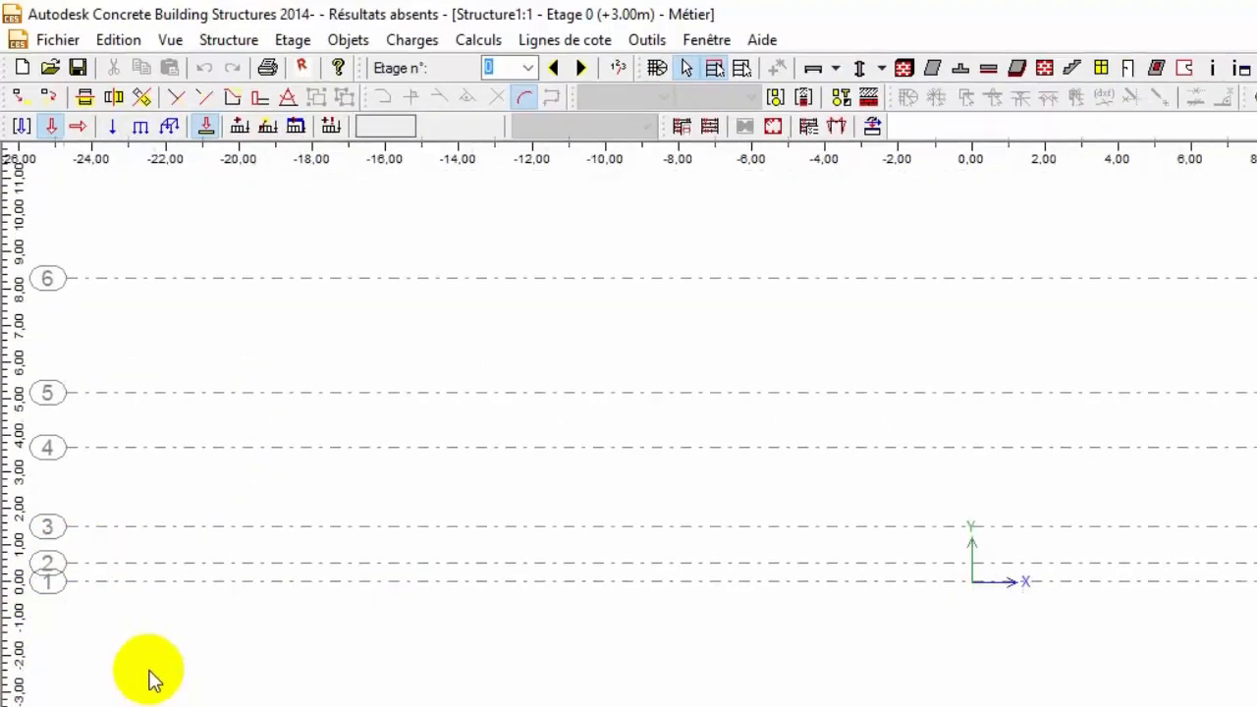
{"action": "scroll", "coordinate": [49, 204], "scroll_direction": "up", "scroll_amount": 3}
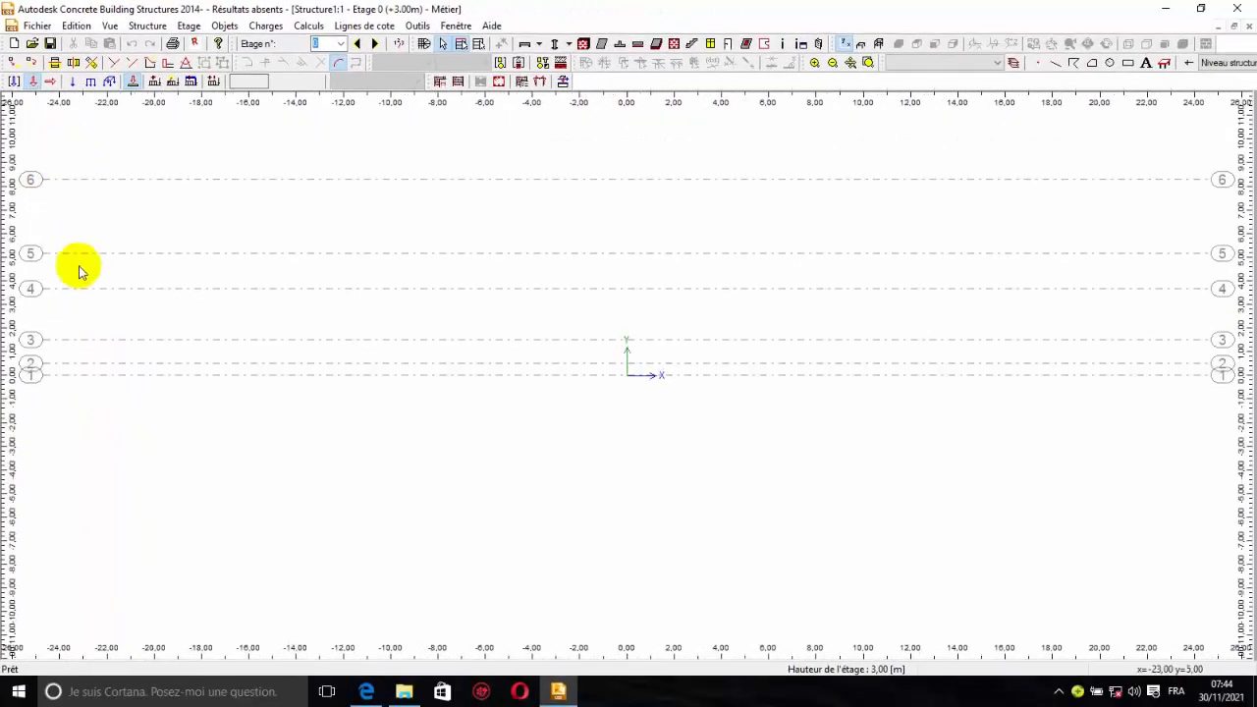
{"action": "scroll", "coordinate": [101, 303], "scroll_direction": "down", "scroll_amount": 3}
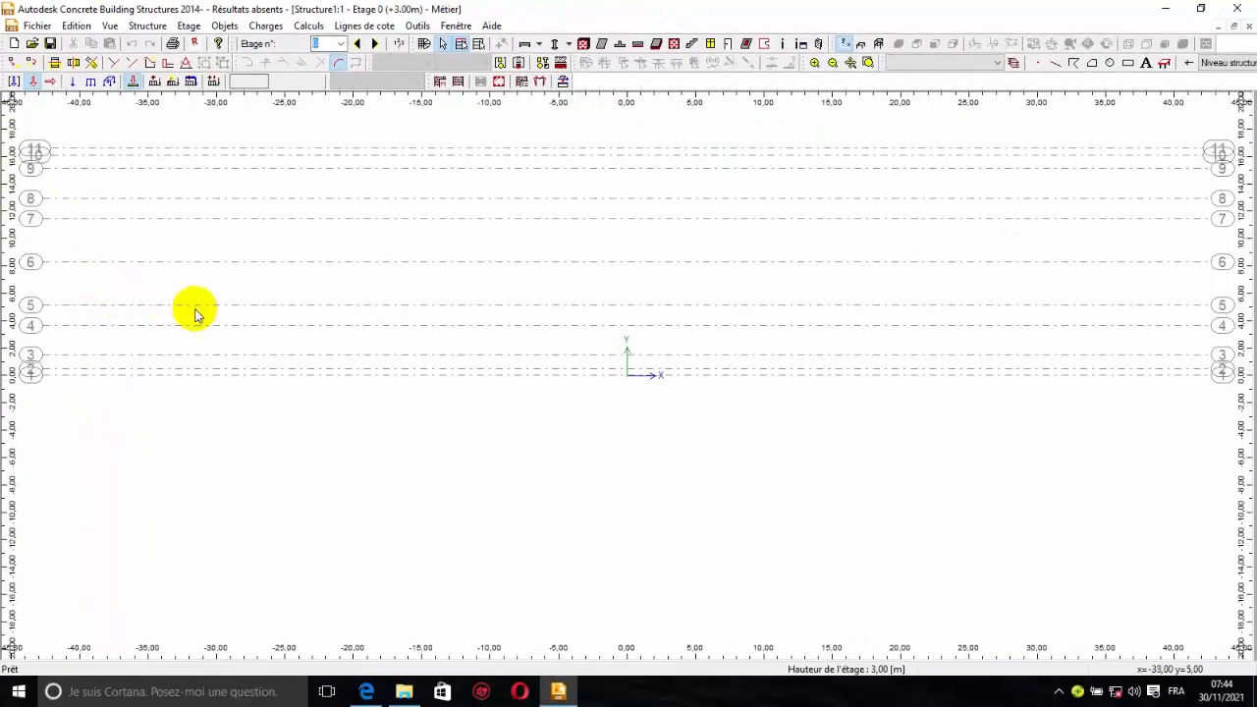
{"action": "left_click", "coordinate": [366, 692]}
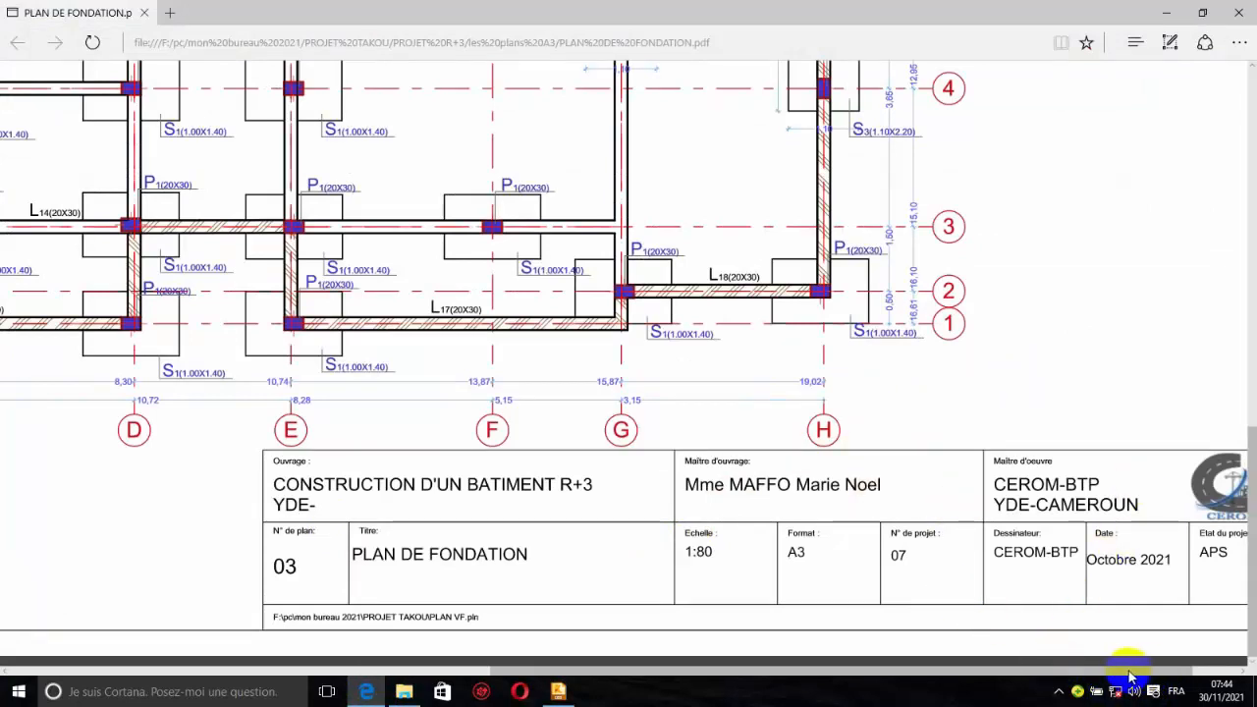
{"action": "left_click_drag", "start_coordinate": [1125, 674], "coordinate": [712, 672]}
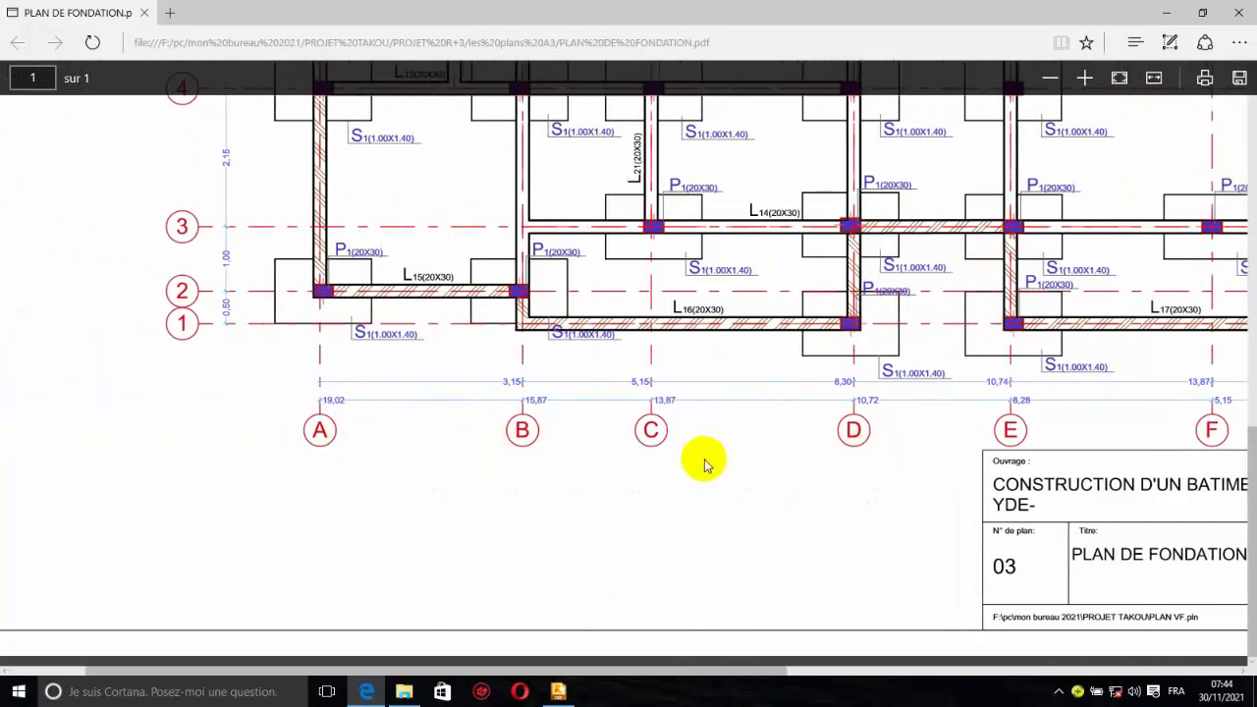
{"action": "left_click", "coordinate": [559, 695]}
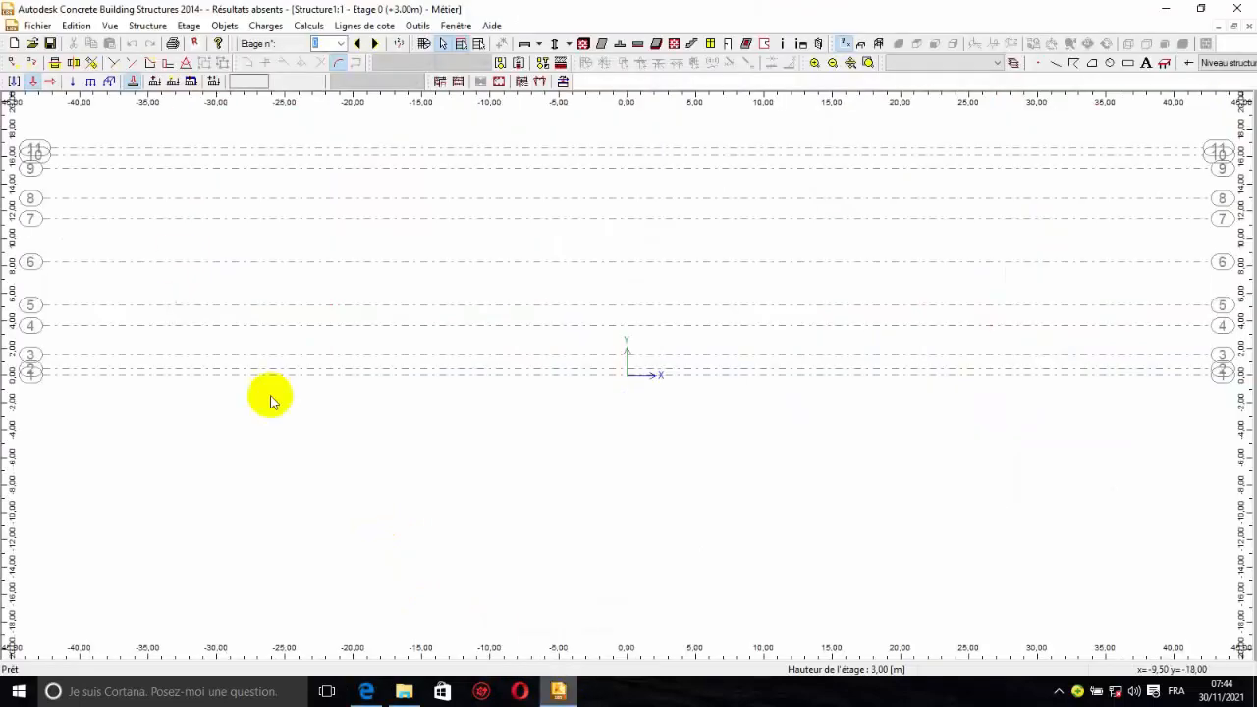
- Change straight axis 5 from an X axis to a Y axis in the grid settings
{"action": "left_click", "coordinate": [423, 44]}
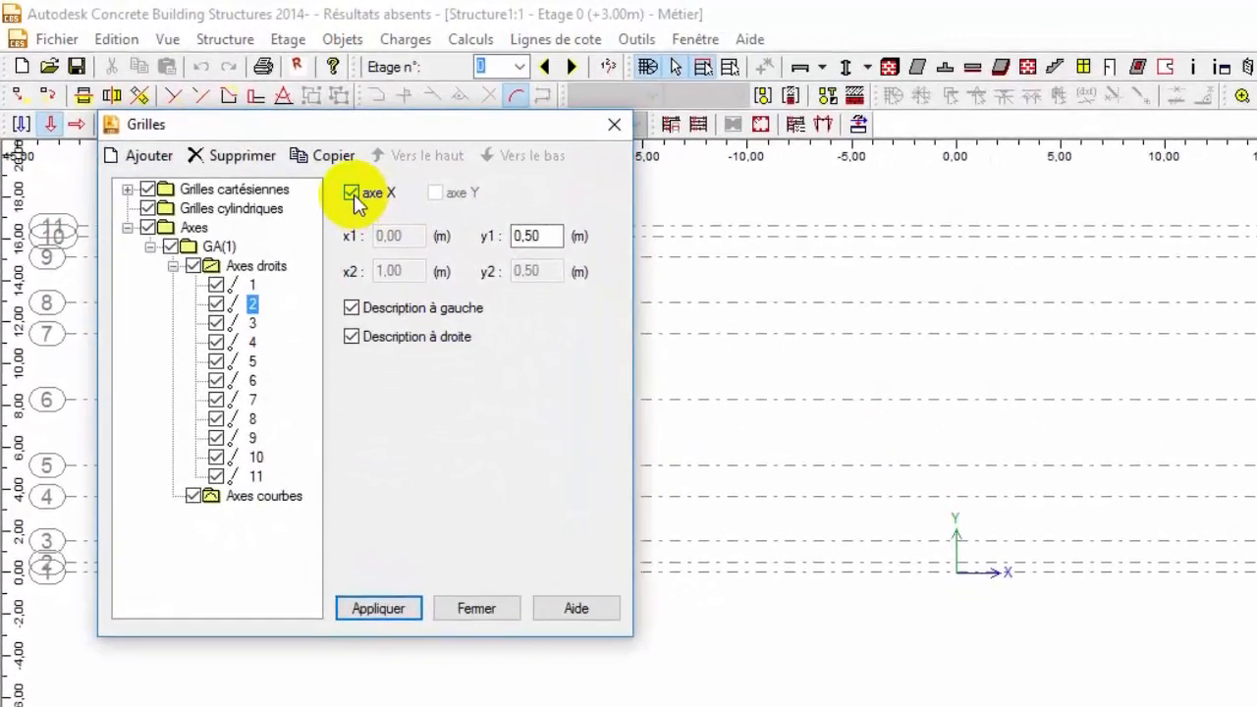
{"action": "left_click", "coordinate": [253, 360]}
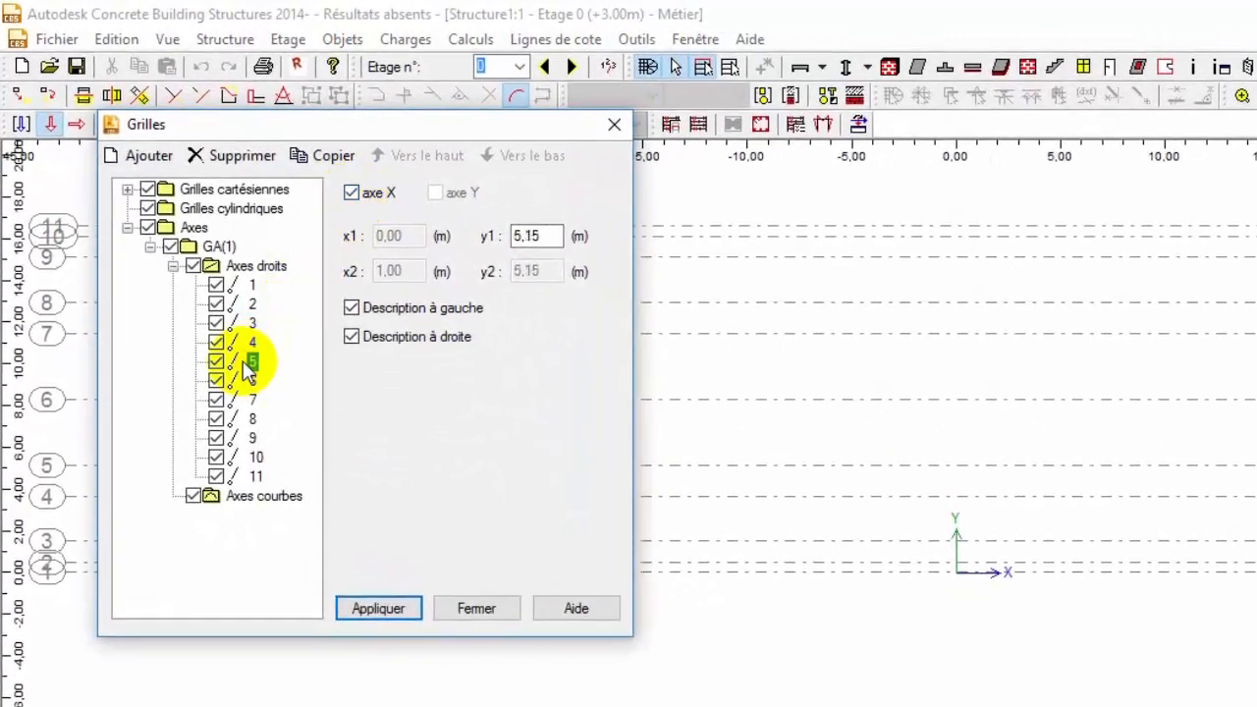
{"action": "left_click", "coordinate": [352, 194]}
{"action": "left_click", "coordinate": [436, 193]}
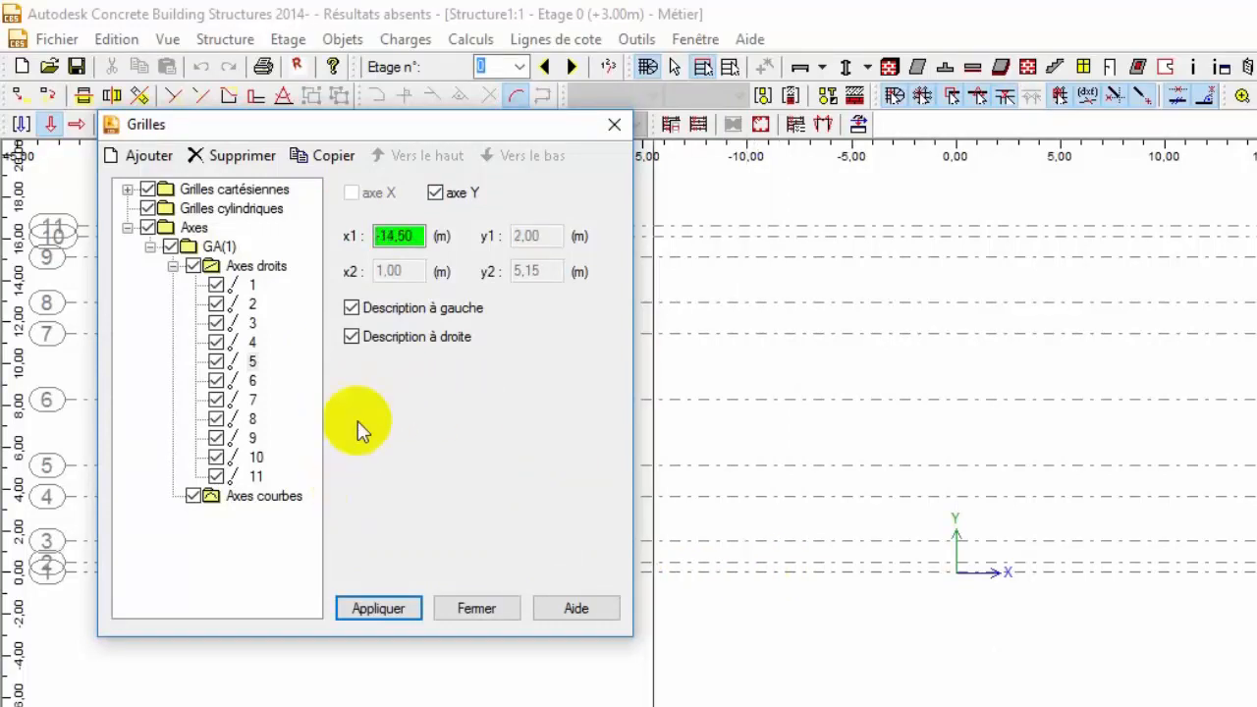
- Add a straight axis named A and set its y1 coordinate to 0 m
{"action": "left_click", "coordinate": [145, 157]}
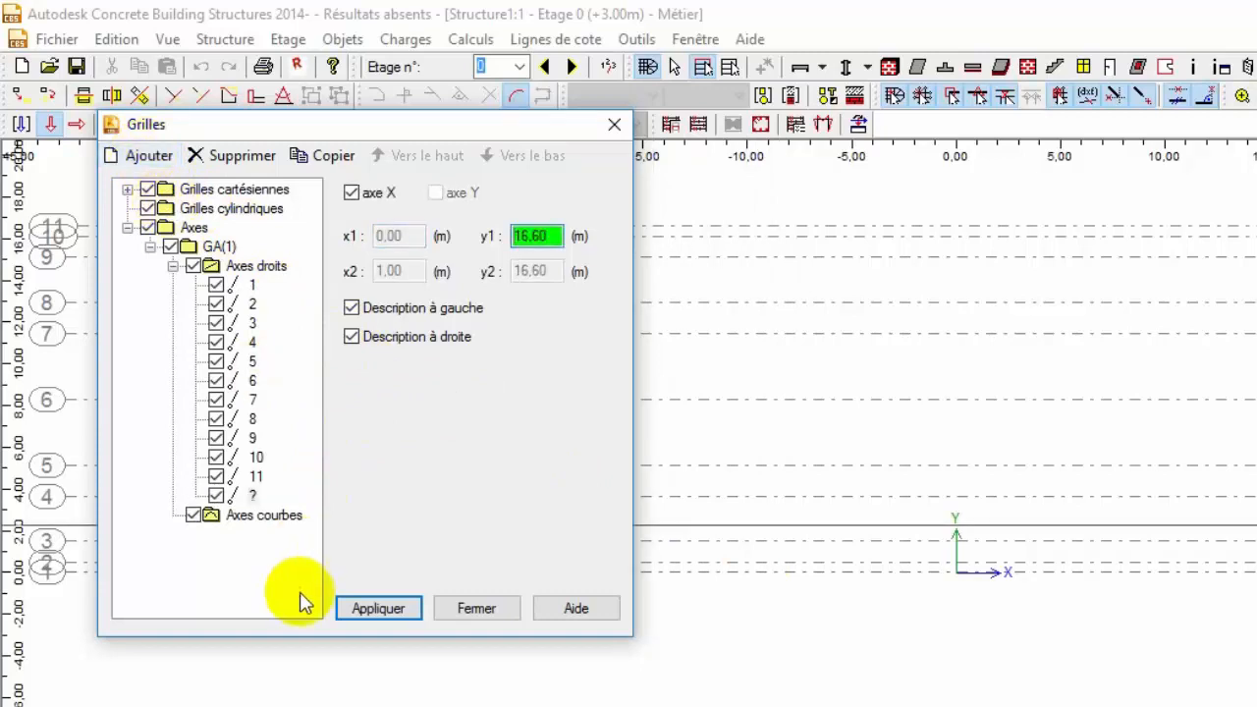
{"action": "left_click", "coordinate": [253, 496]}
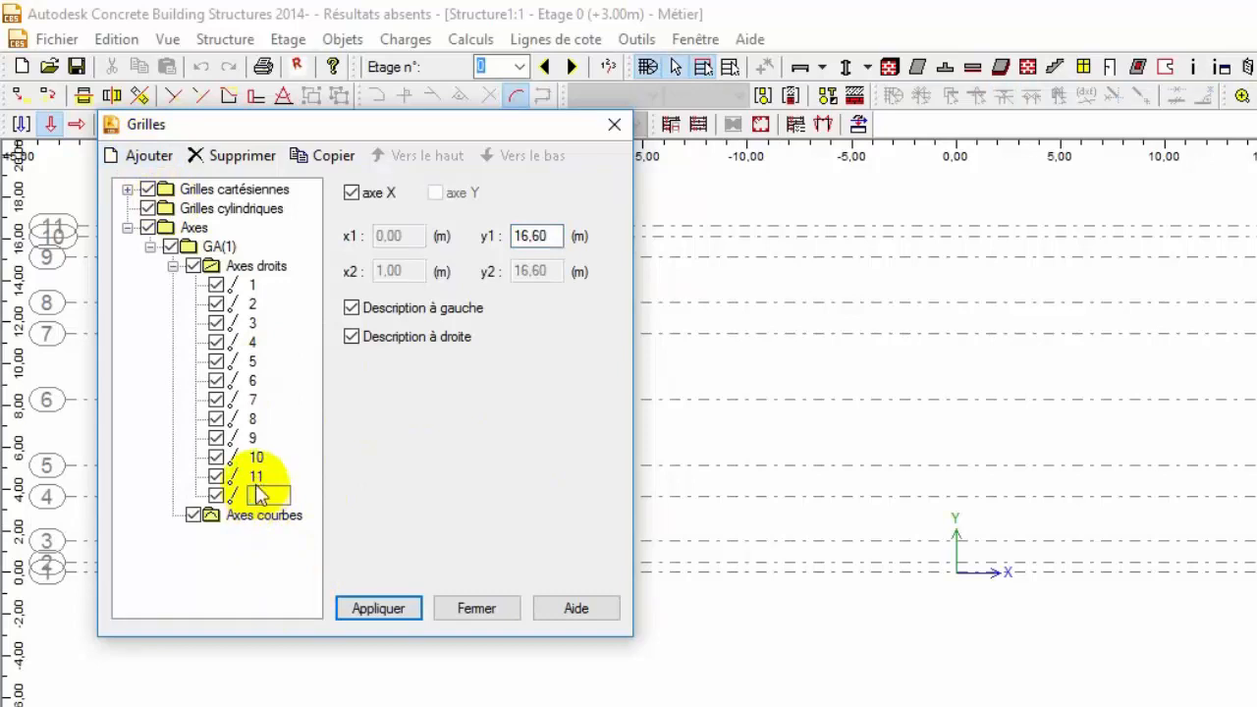
{"action": "type", "text": "A"}
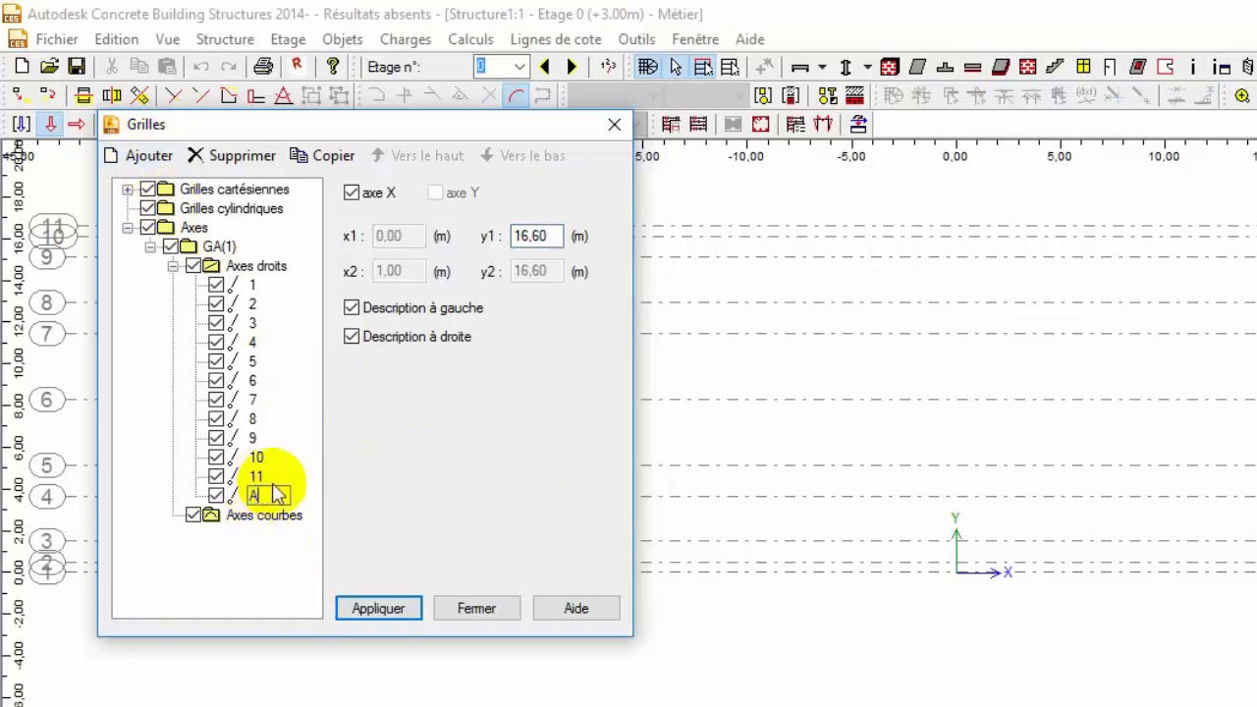
{"action": "left_click", "coordinate": [548, 239]}
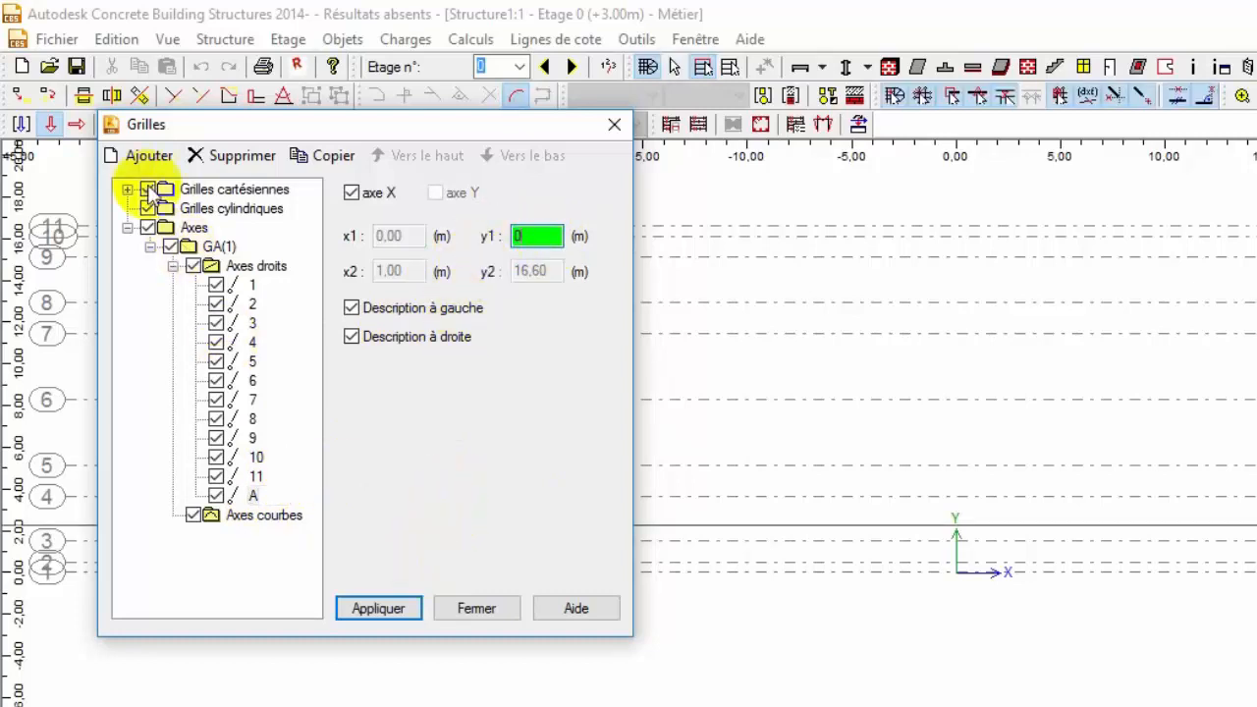
- Add a straight axis named B, check its spacing on the foundation plan PDF and open its y1 coordinate for editing
{"action": "left_click", "coordinate": [133, 155]}
{"action": "left_click", "coordinate": [253, 513]}
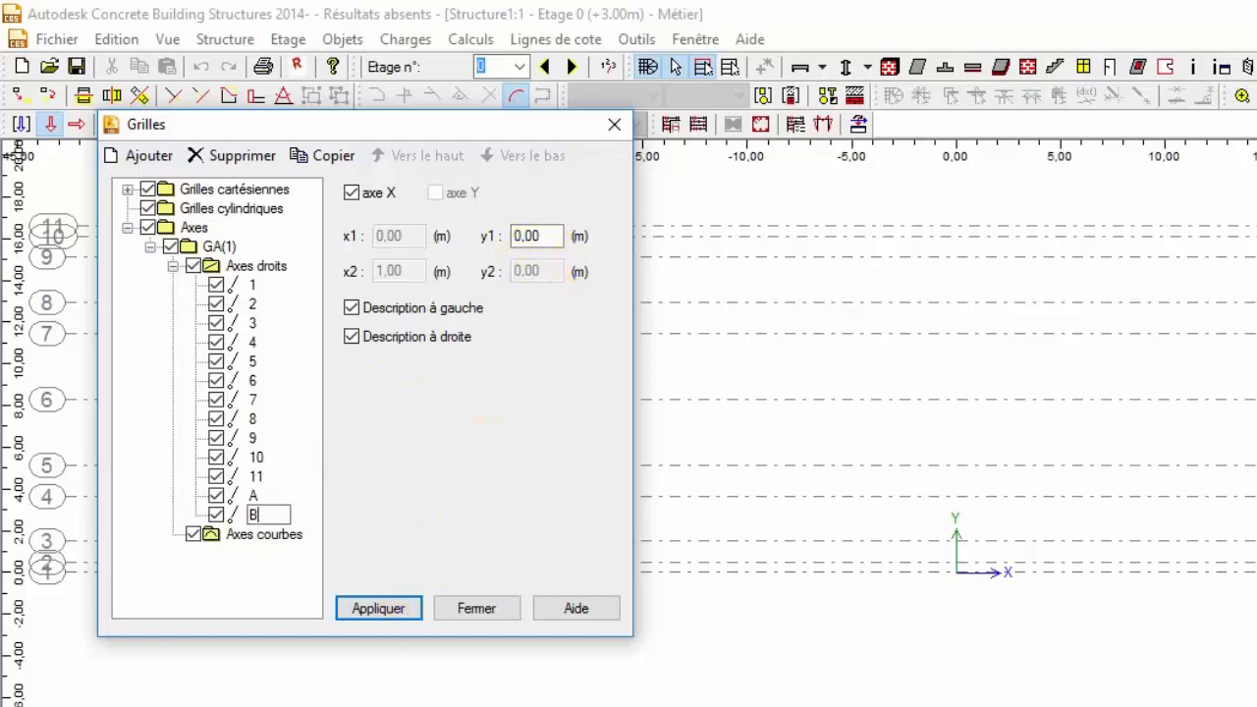
{"action": "key", "text": "alt+Tab"}
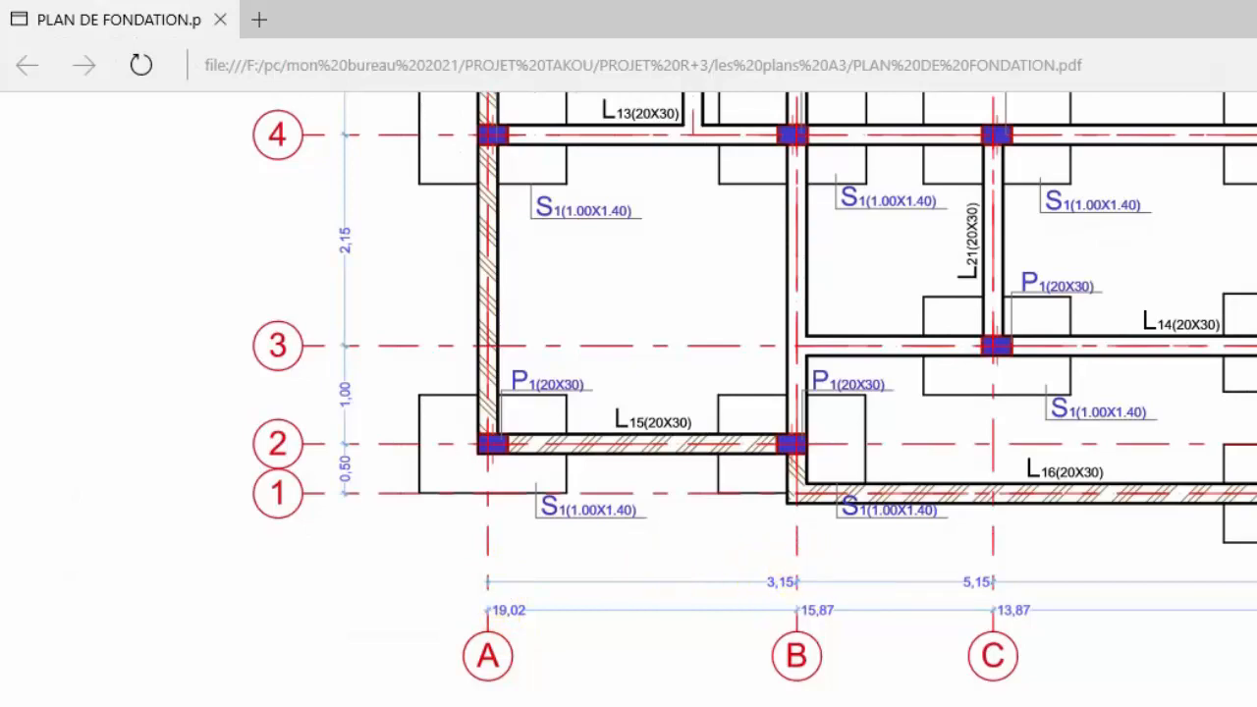
{"action": "key", "text": "alt+Tab"}
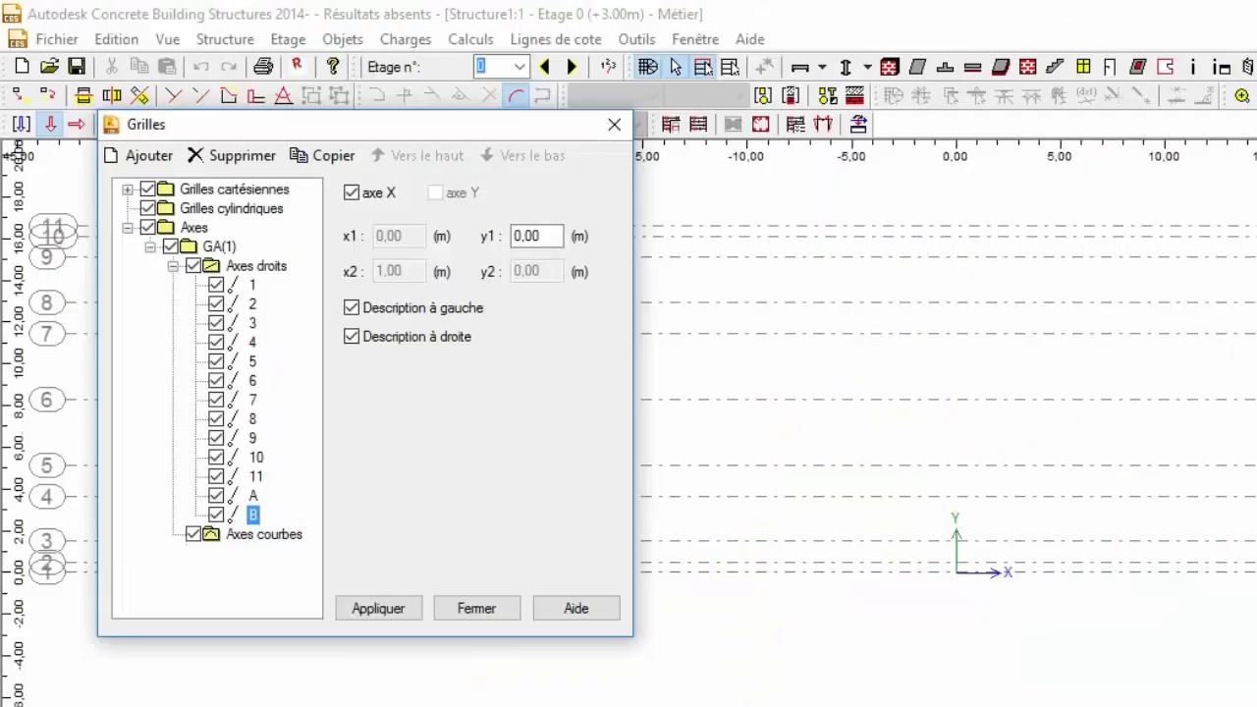
{"action": "double_click", "coordinate": [531, 238]}
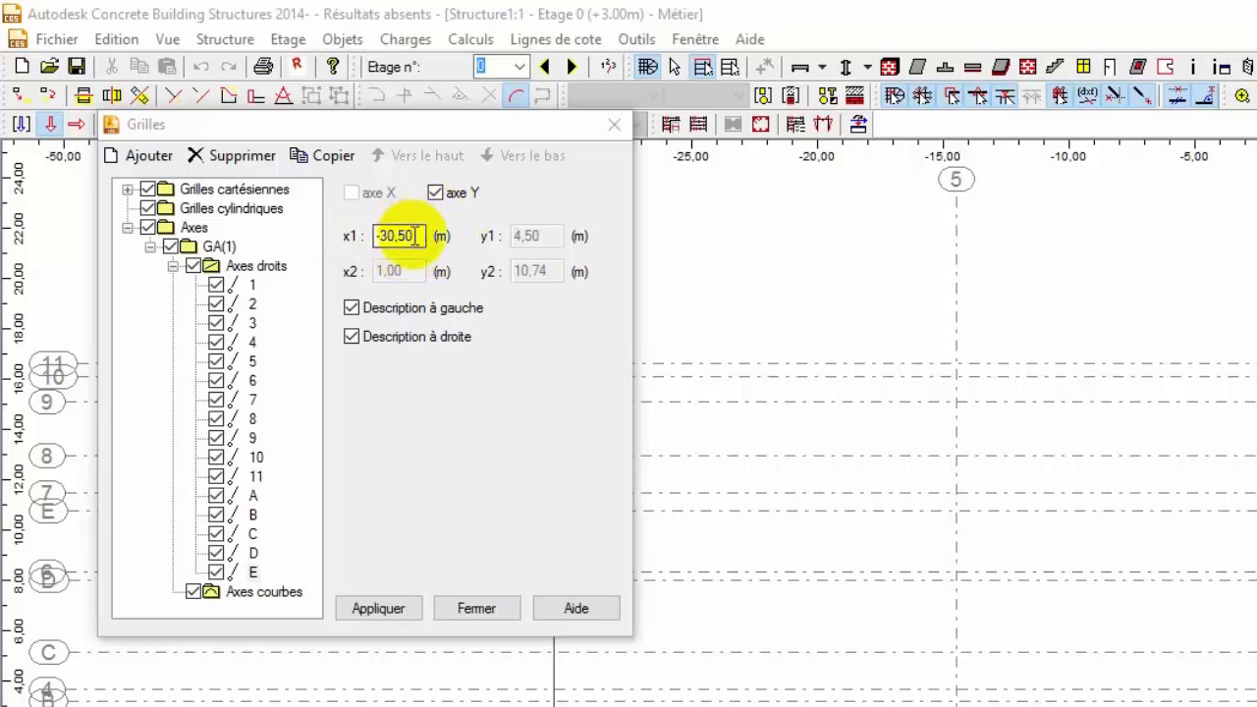
- Set the x1 coordinate of Y axis E to 10.74 m and apply the axes to the drawing
{"action": "double_click", "coordinate": [415, 235]}
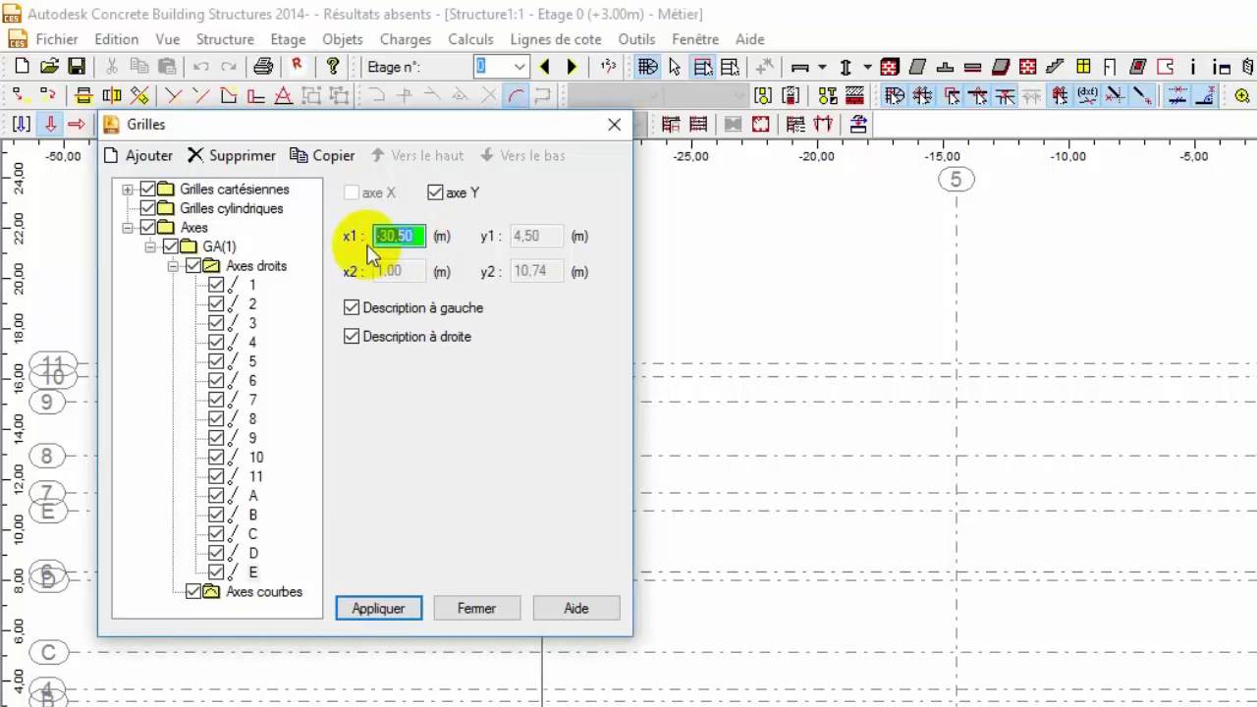
{"action": "type", "text": "10"}
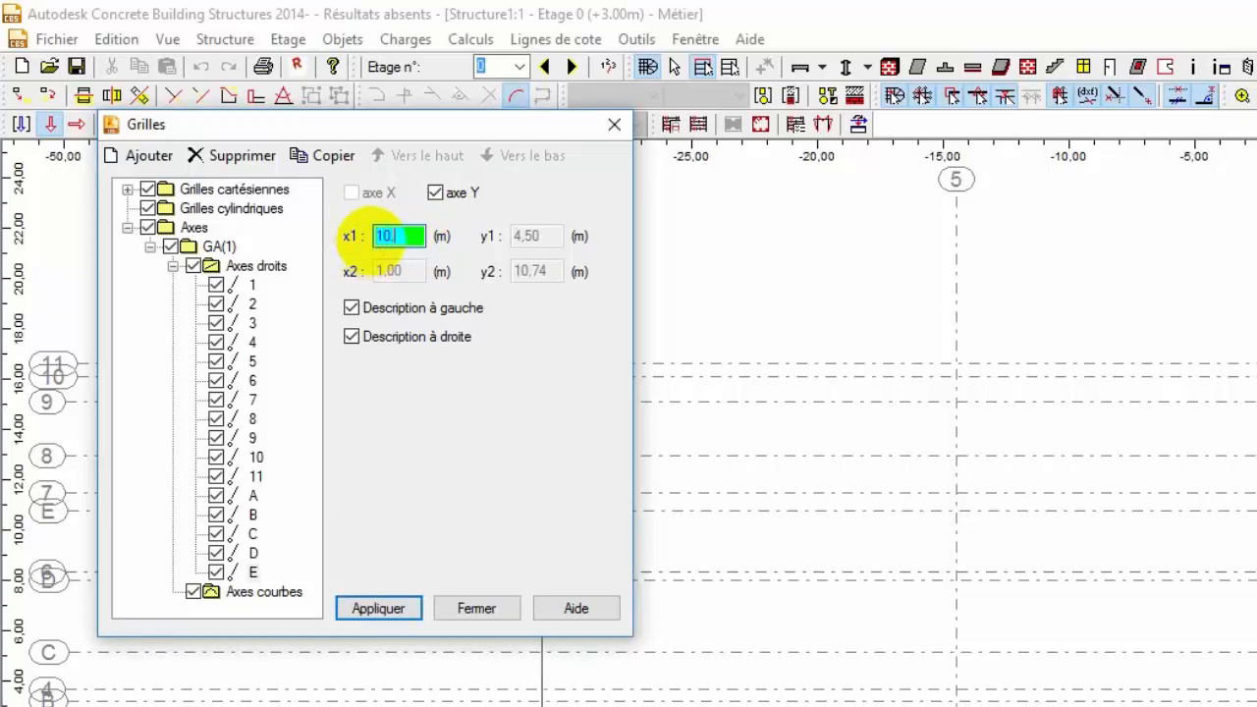
{"action": "type", "text": ",74"}
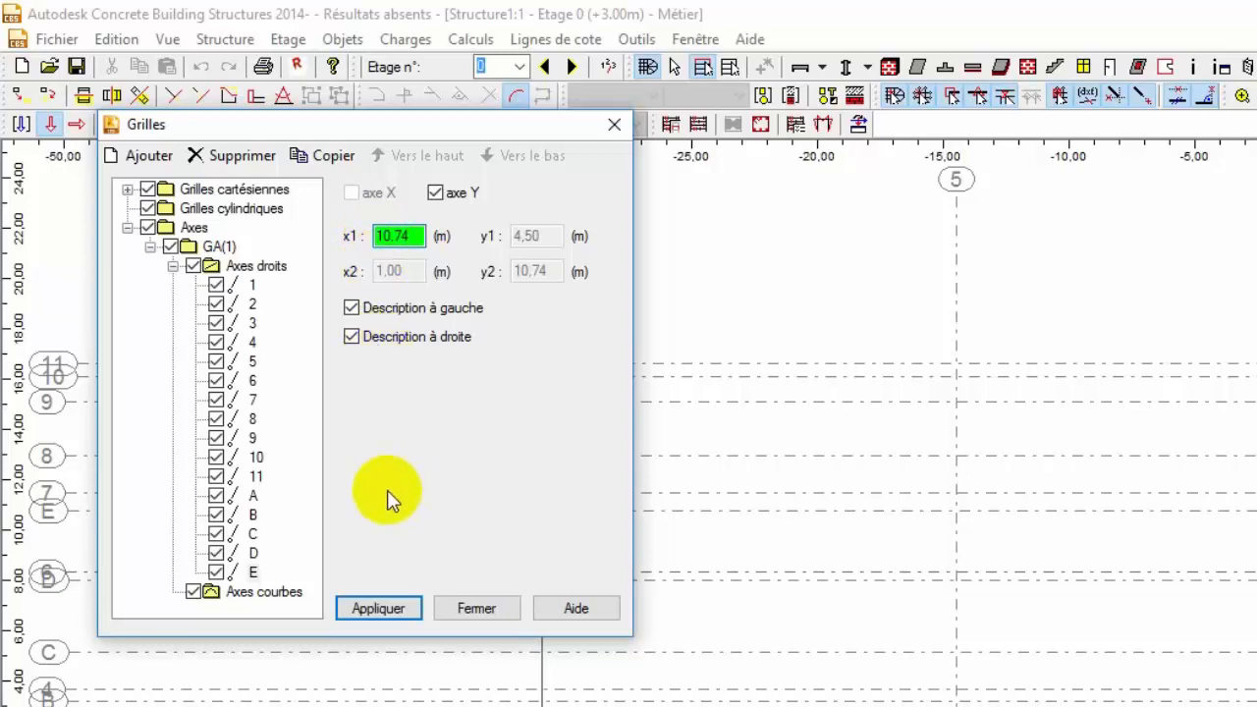
{"action": "left_click", "coordinate": [381, 610]}
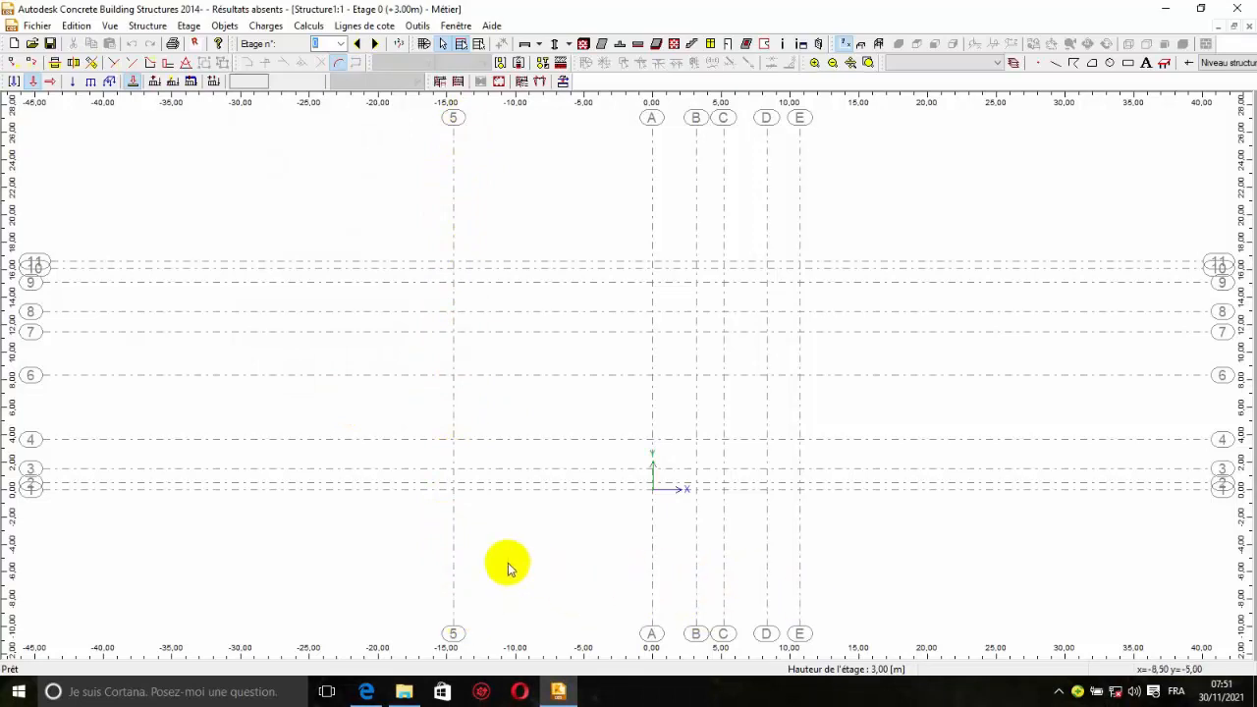
- Change straight axis 5 back to an X axis with a y1 coordinate of 5.15 m and apply it to the drawing
{"action": "left_click", "coordinate": [422, 44]}
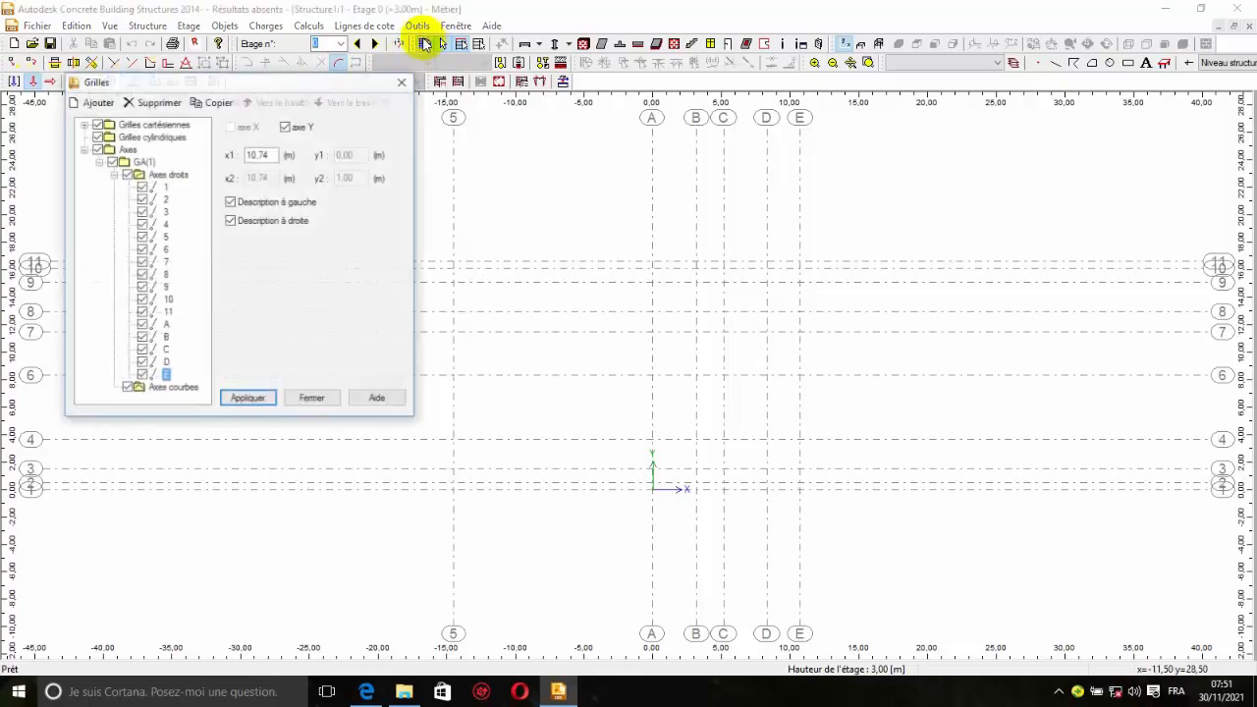
{"action": "left_click", "coordinate": [163, 238]}
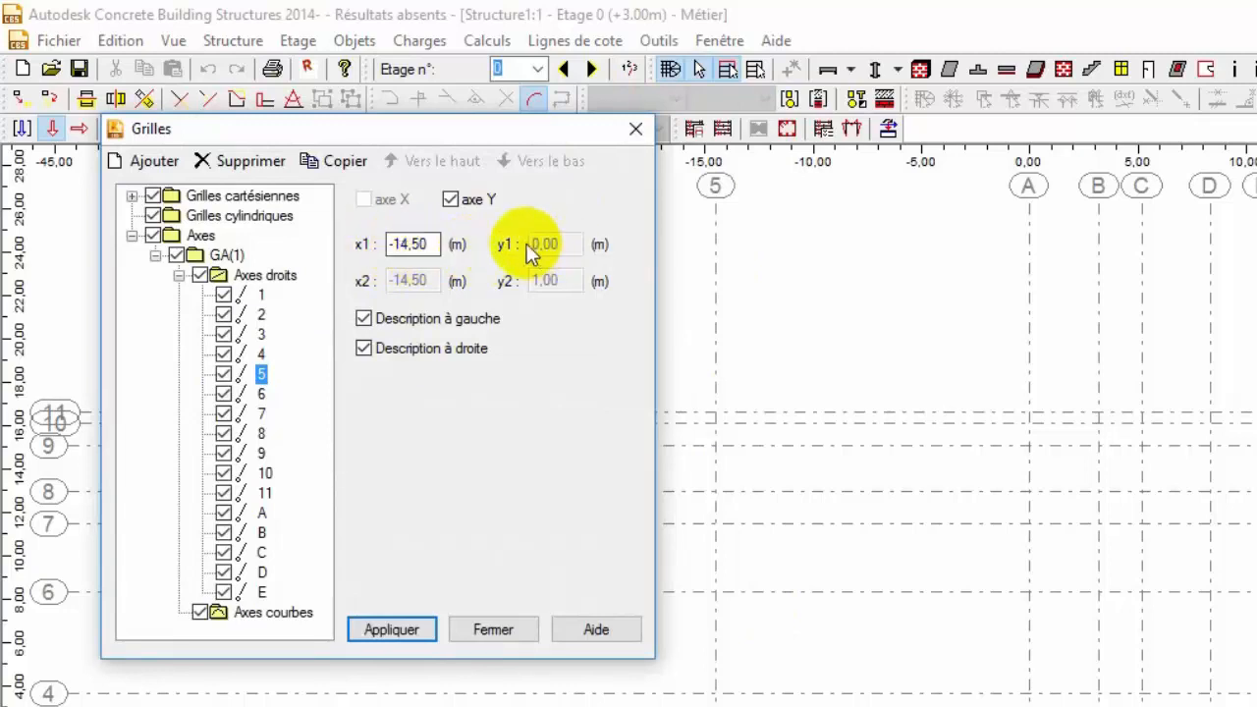
{"action": "left_click", "coordinate": [450, 201]}
{"action": "left_click", "coordinate": [364, 200]}
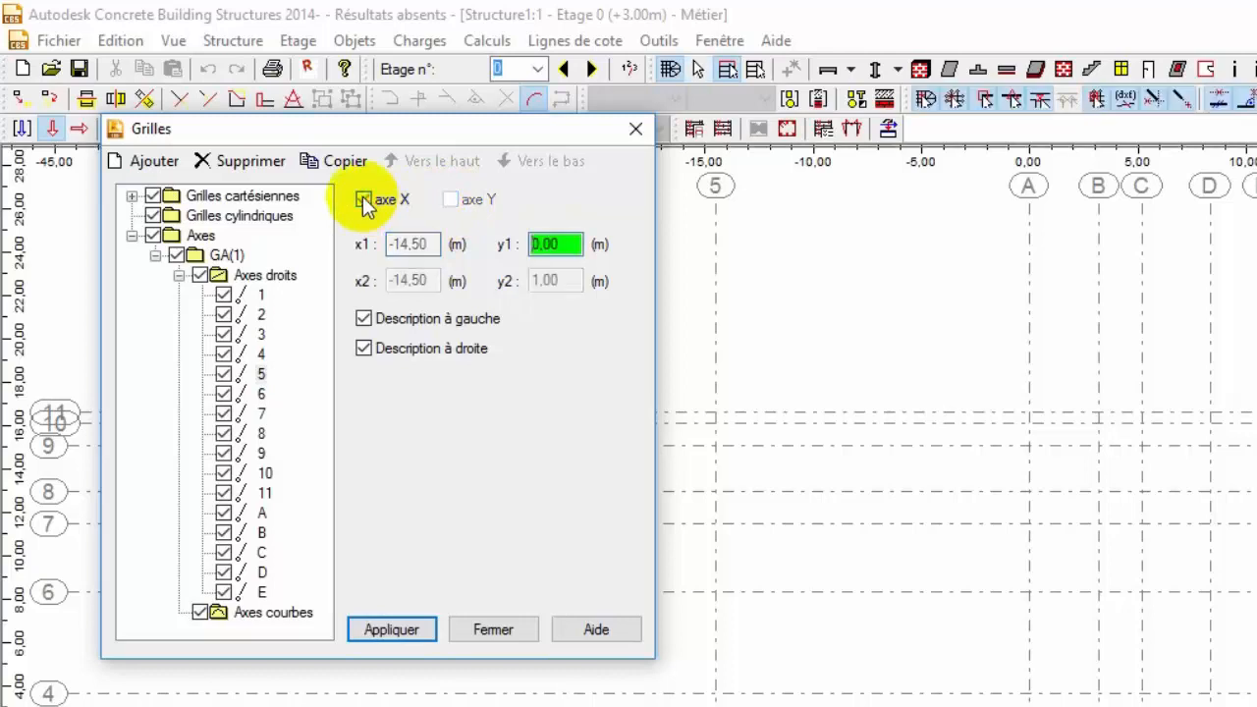
{"action": "left_click", "coordinate": [543, 244]}
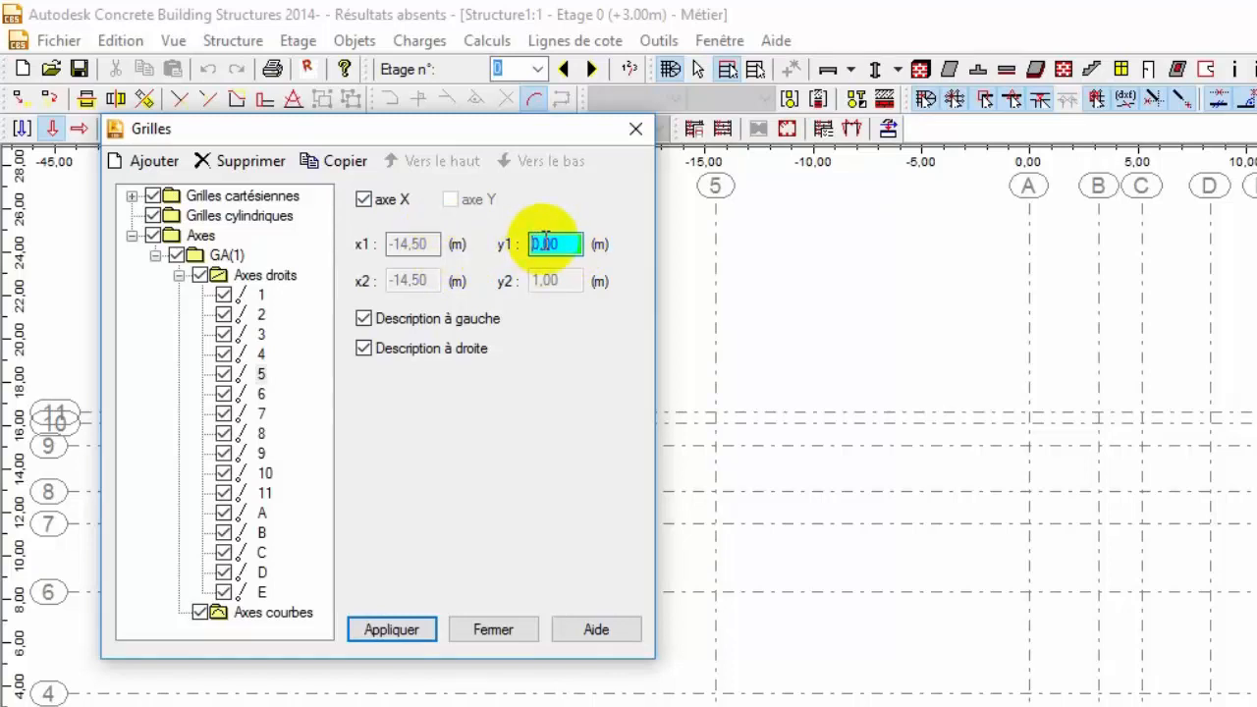
{"action": "type", "text": "5"}
{"action": "left_click_drag", "start_coordinate": [573, 244], "coordinate": [481, 249]}
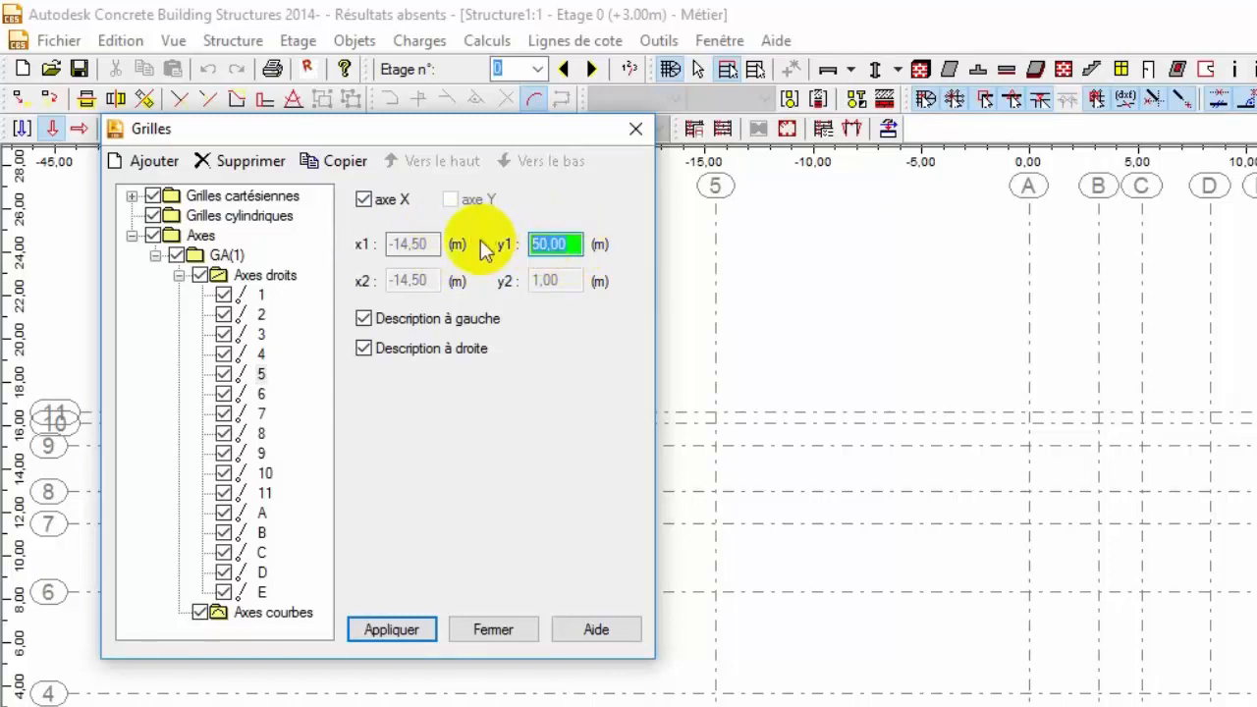
{"action": "type", "text": "5,15"}
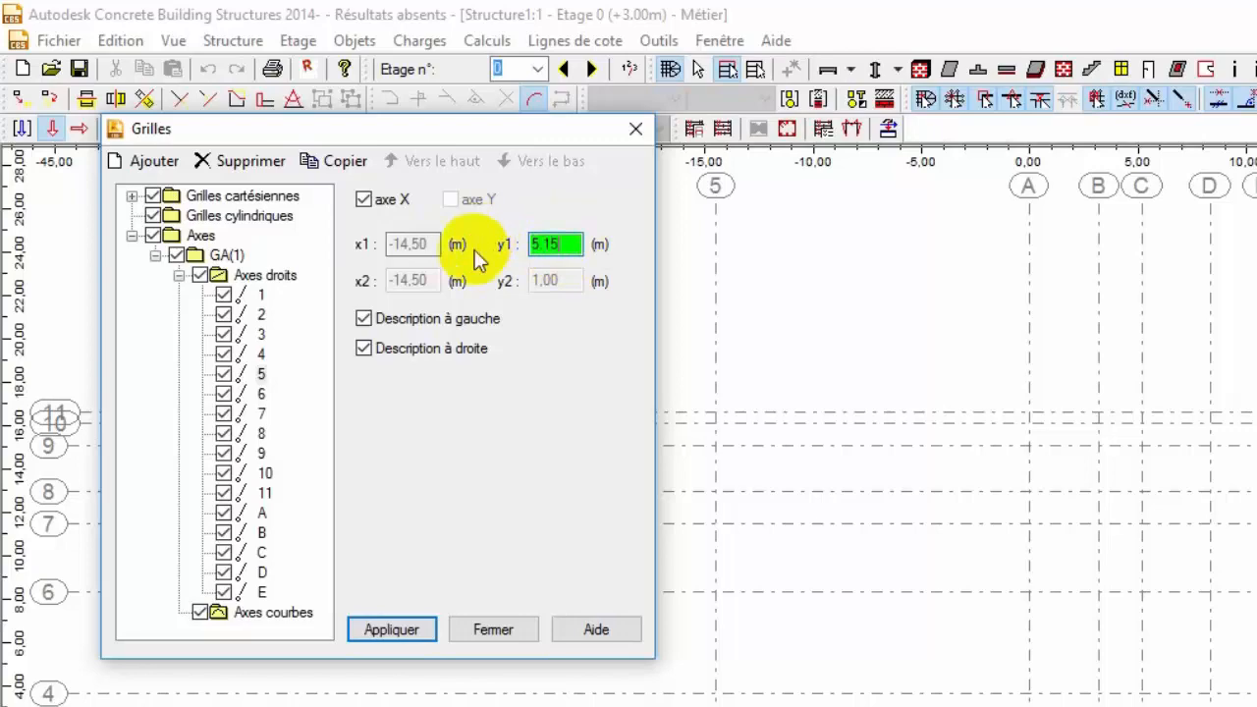
{"action": "left_click", "coordinate": [393, 628]}
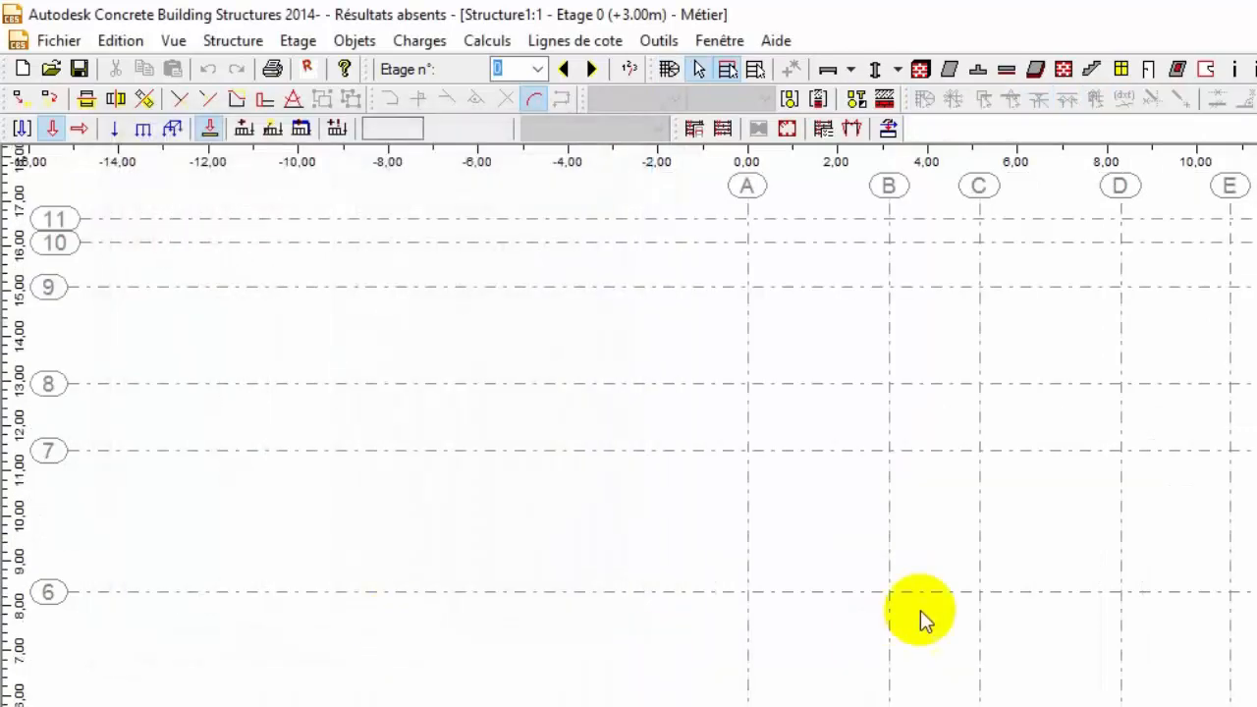
{"action": "scroll", "coordinate": [920, 610], "scroll_direction": "down", "scroll_amount": 2}
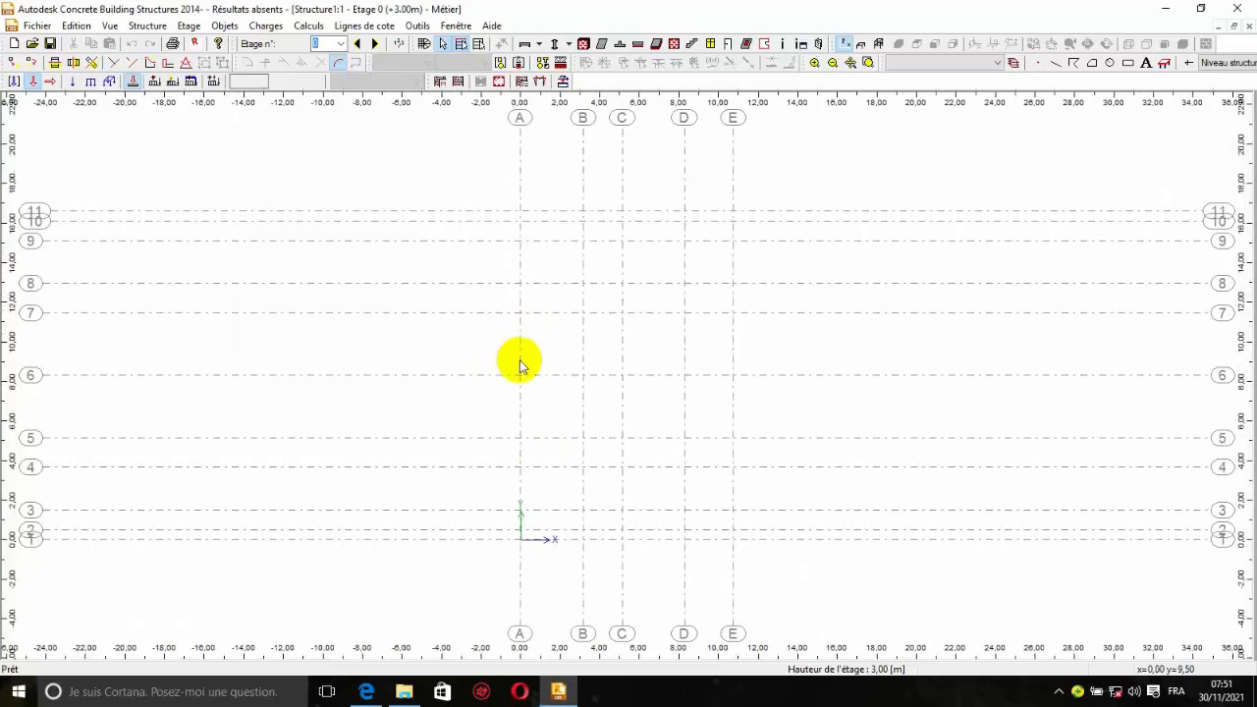
- Switch to the foundation plan PDF and examine the full layout of axes A to H and 1 to 11
{"action": "scroll", "coordinate": [520, 364], "scroll_direction": "down", "scroll_amount": 1}
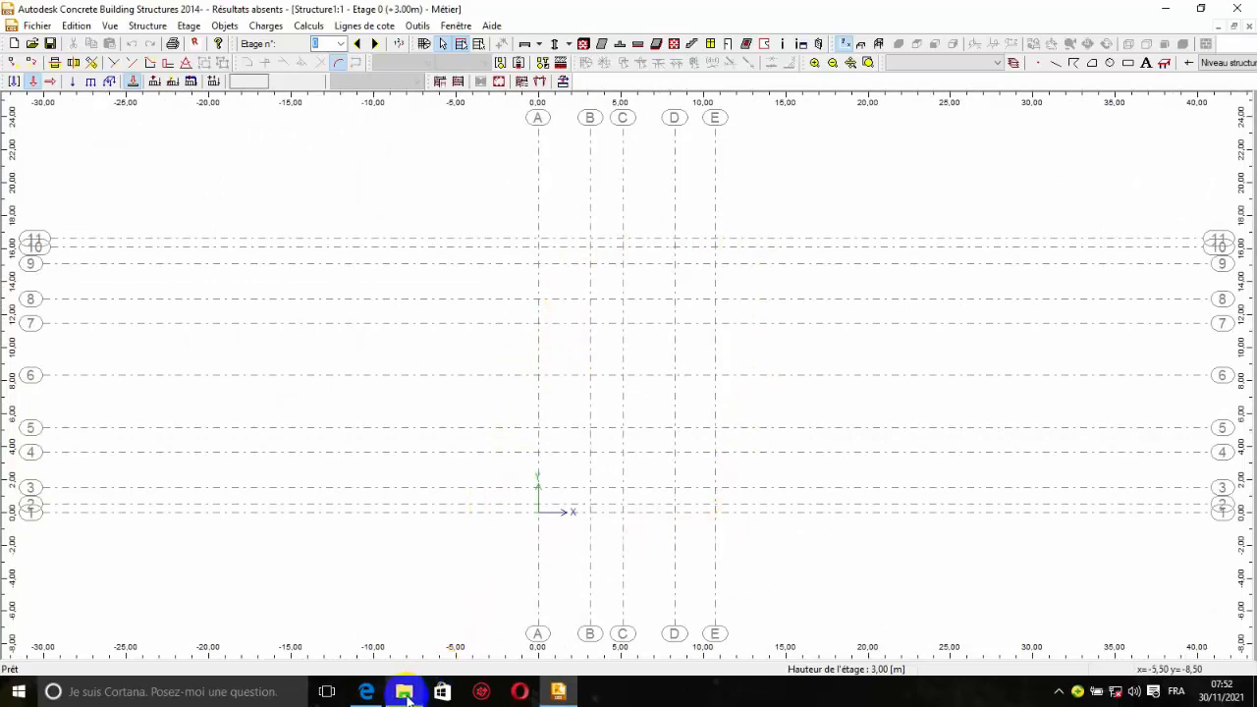
{"action": "mouse_move", "coordinate": [408, 697]}
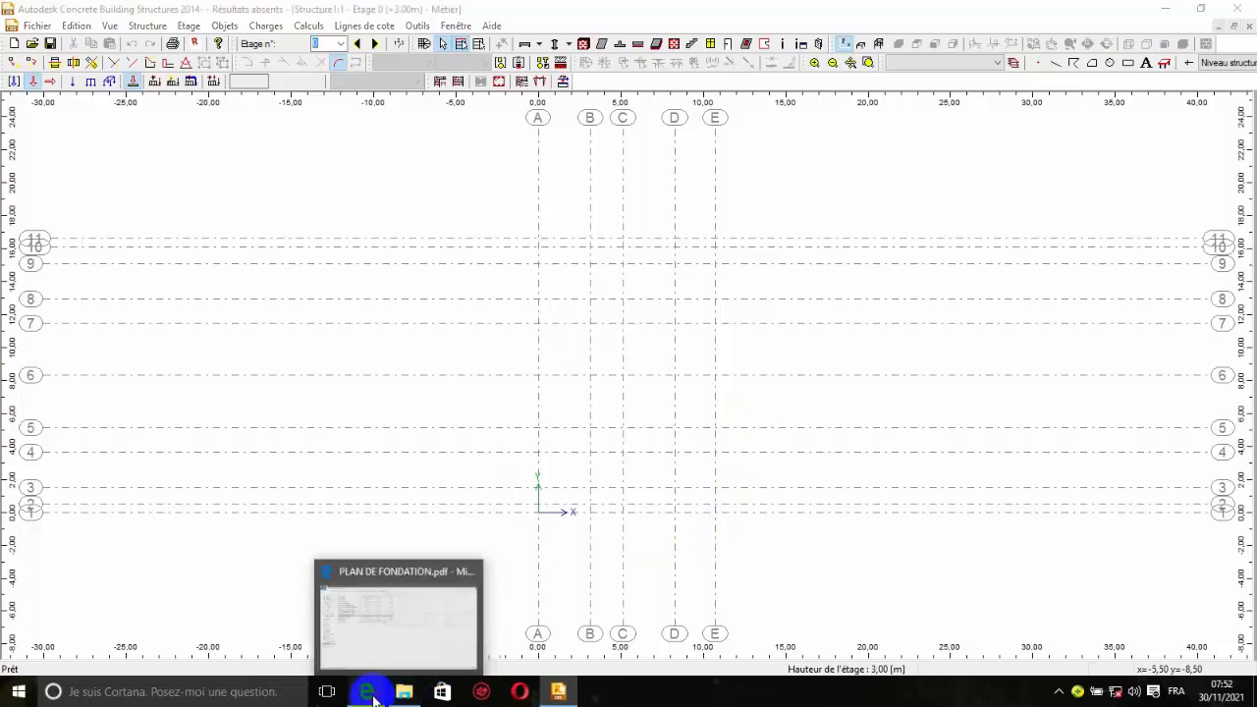
{"action": "left_click", "coordinate": [366, 691]}
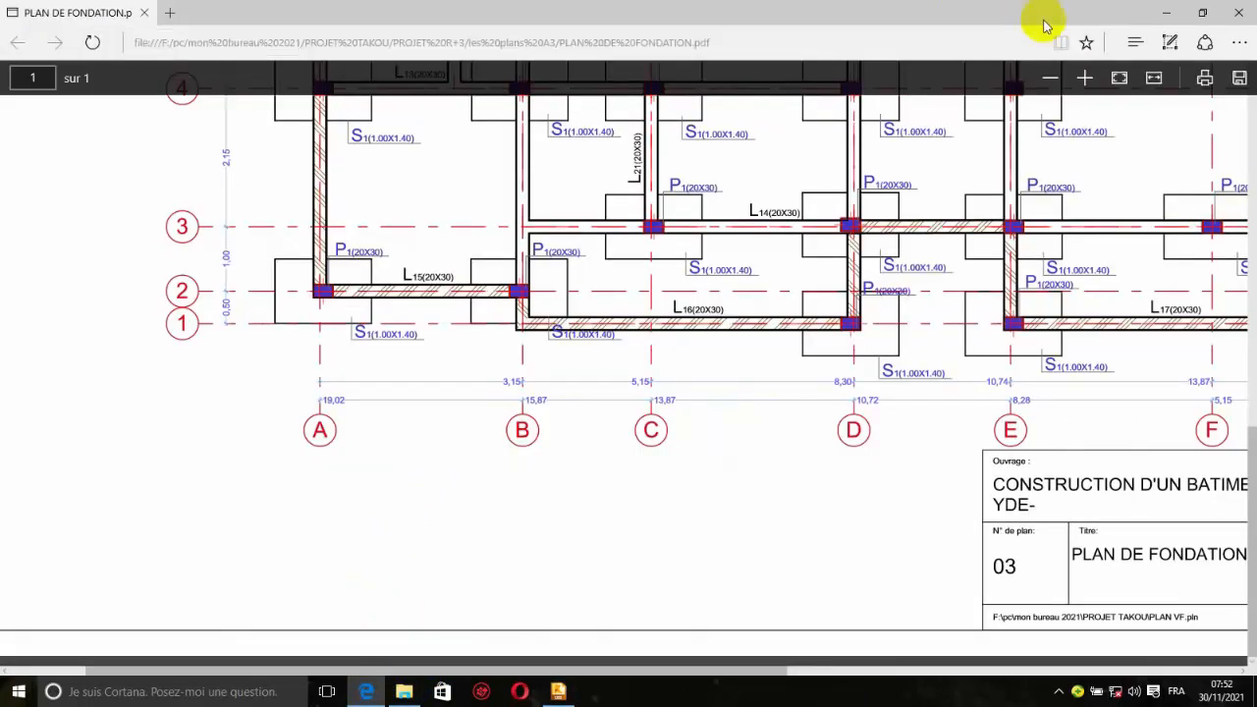
{"action": "left_click", "coordinate": [1051, 79]}
{"action": "left_click", "coordinate": [1050, 83]}
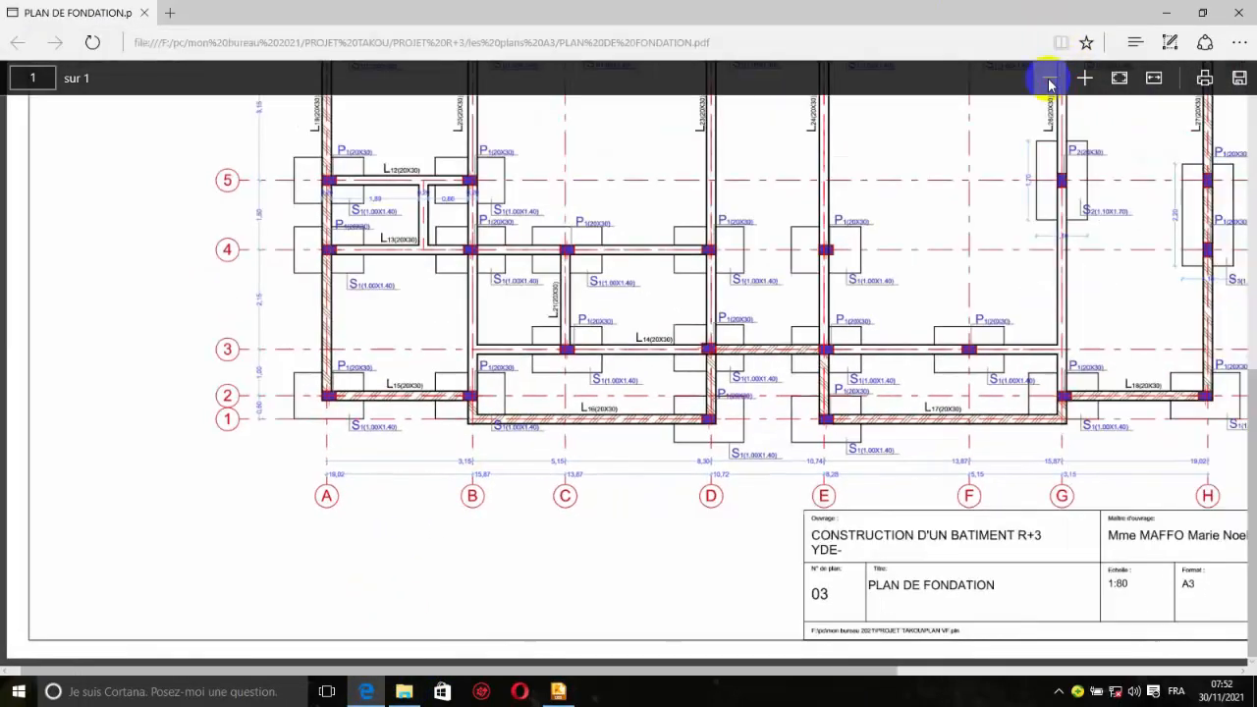
{"action": "left_click", "coordinate": [1050, 84]}
{"action": "scroll", "coordinate": [850, 297], "scroll_direction": "up", "scroll_amount": 2}
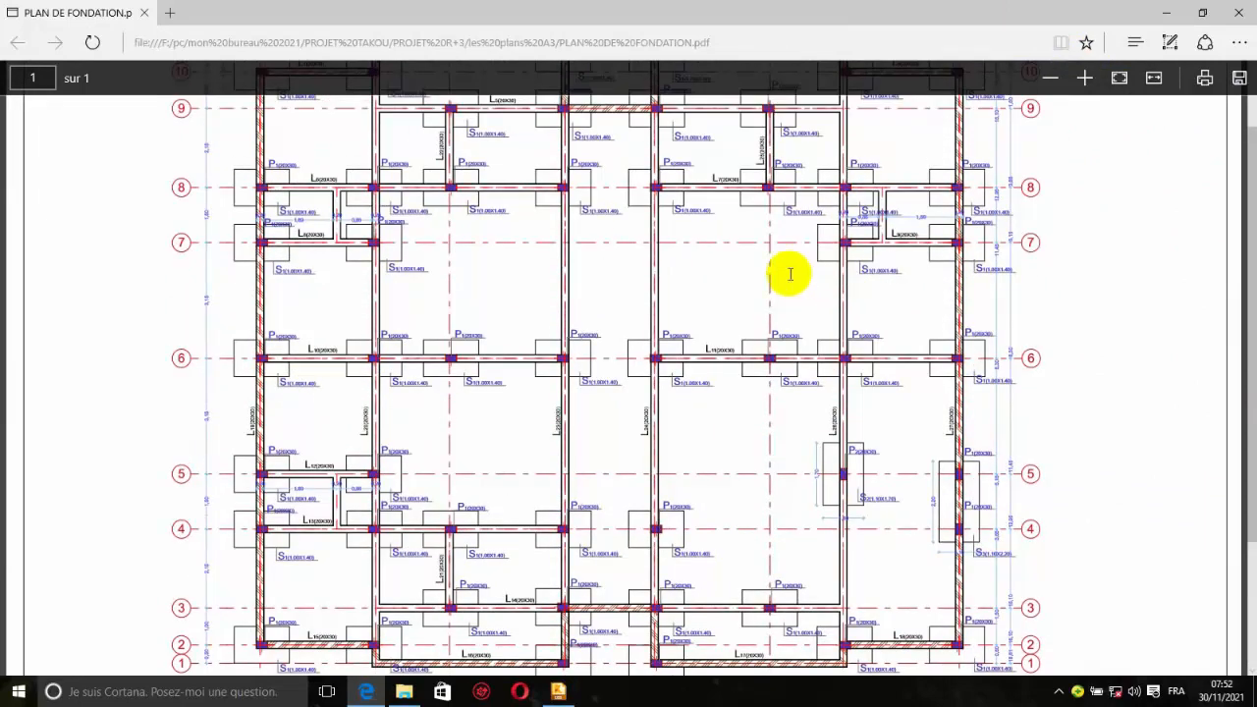
{"action": "scroll", "coordinate": [637, 407], "scroll_direction": "down", "scroll_amount": 3}
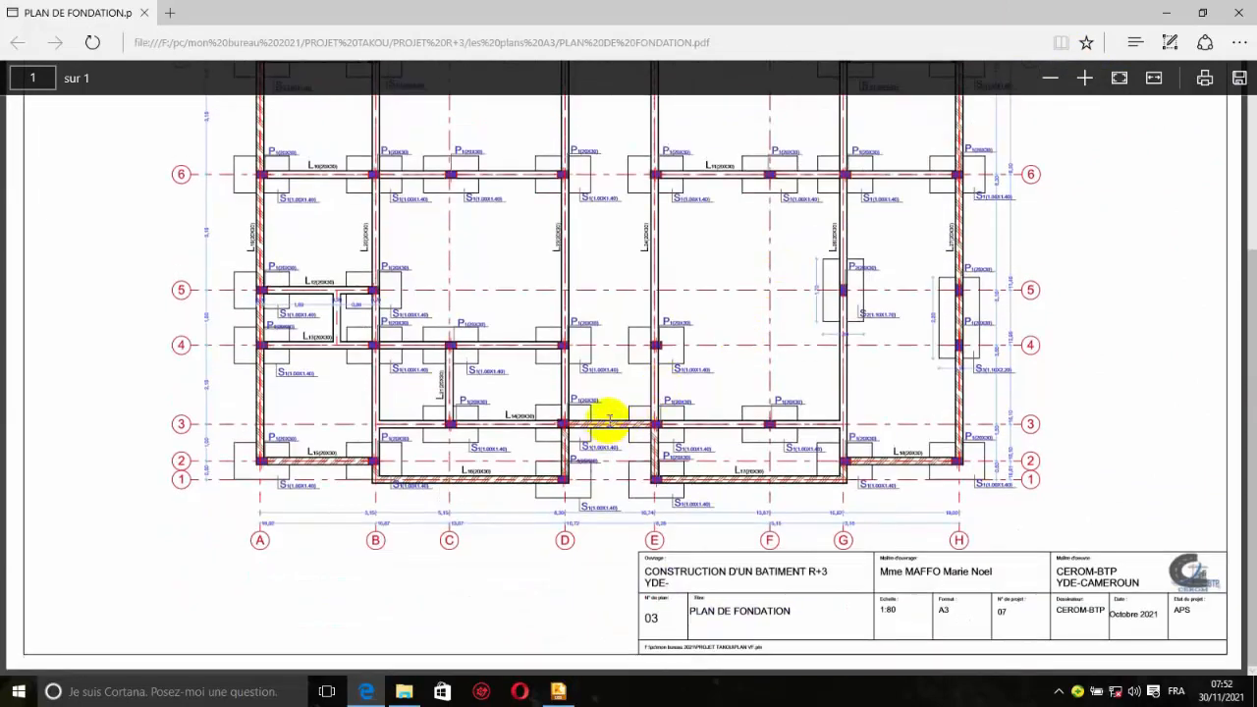
{"action": "scroll", "coordinate": [609, 420], "scroll_direction": "up", "scroll_amount": 5}
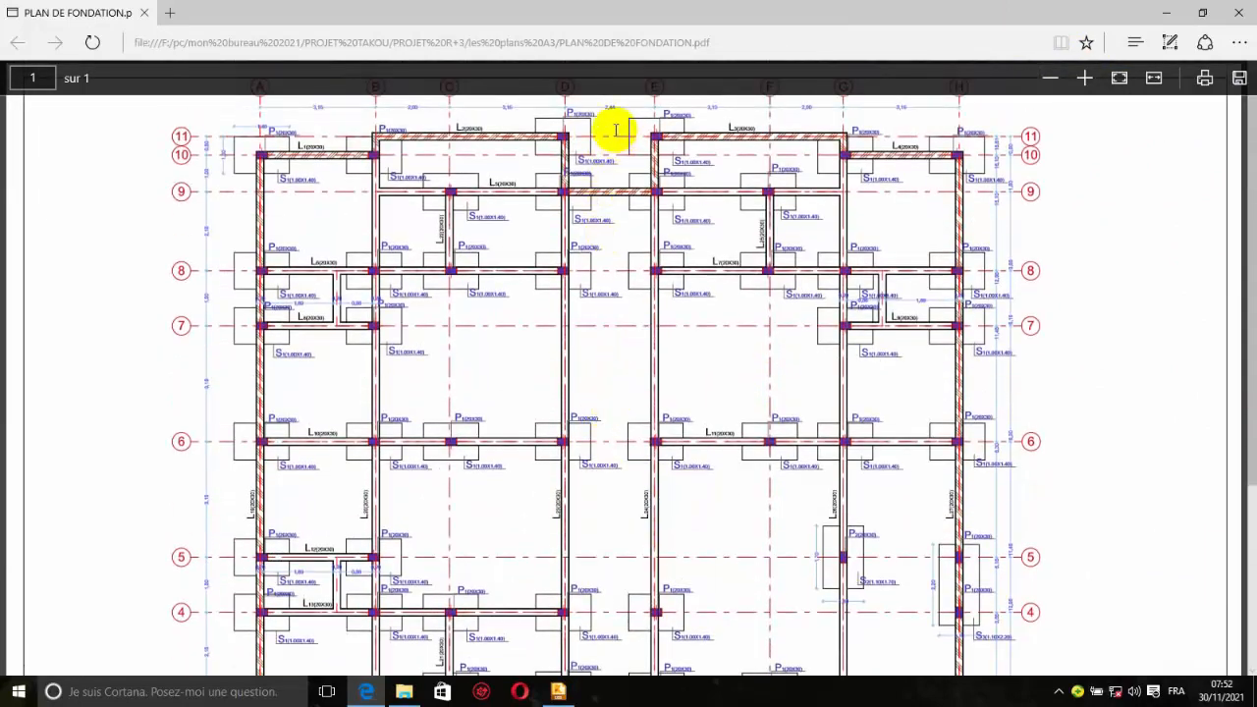
{"action": "scroll", "coordinate": [613, 202], "scroll_direction": "down", "scroll_amount": 2}
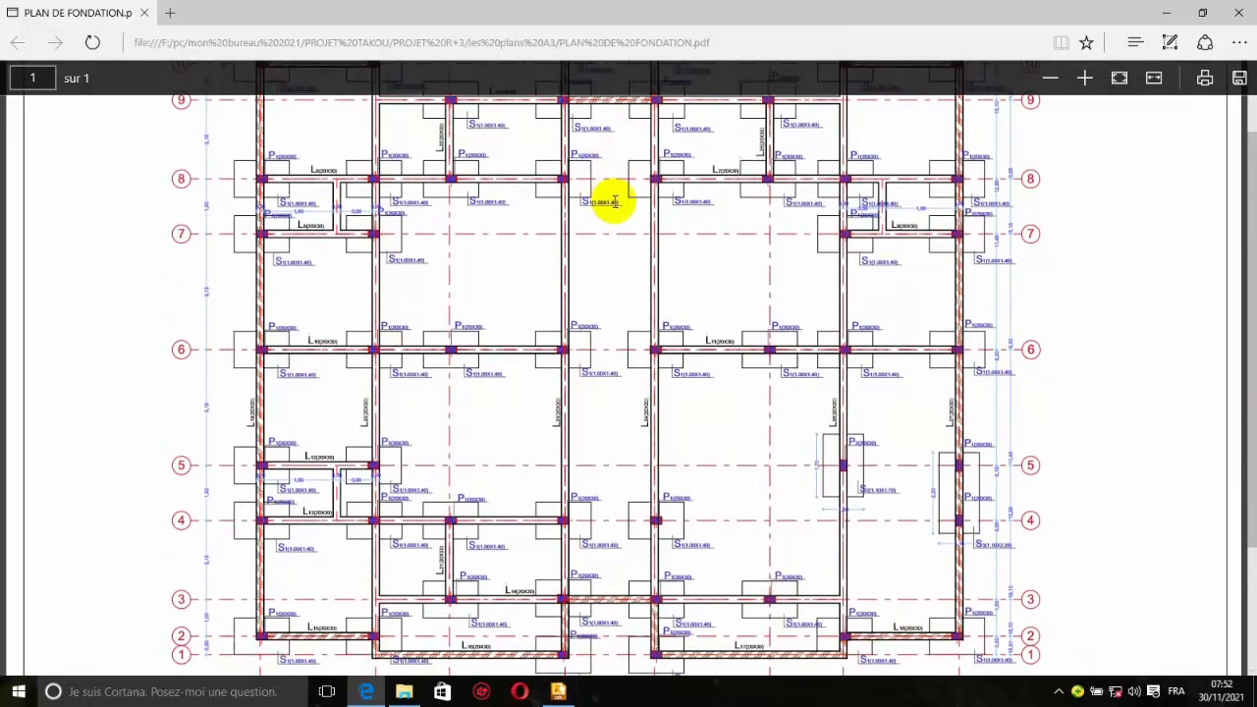
{"action": "scroll", "coordinate": [614, 201], "scroll_direction": "up", "scroll_amount": 2}
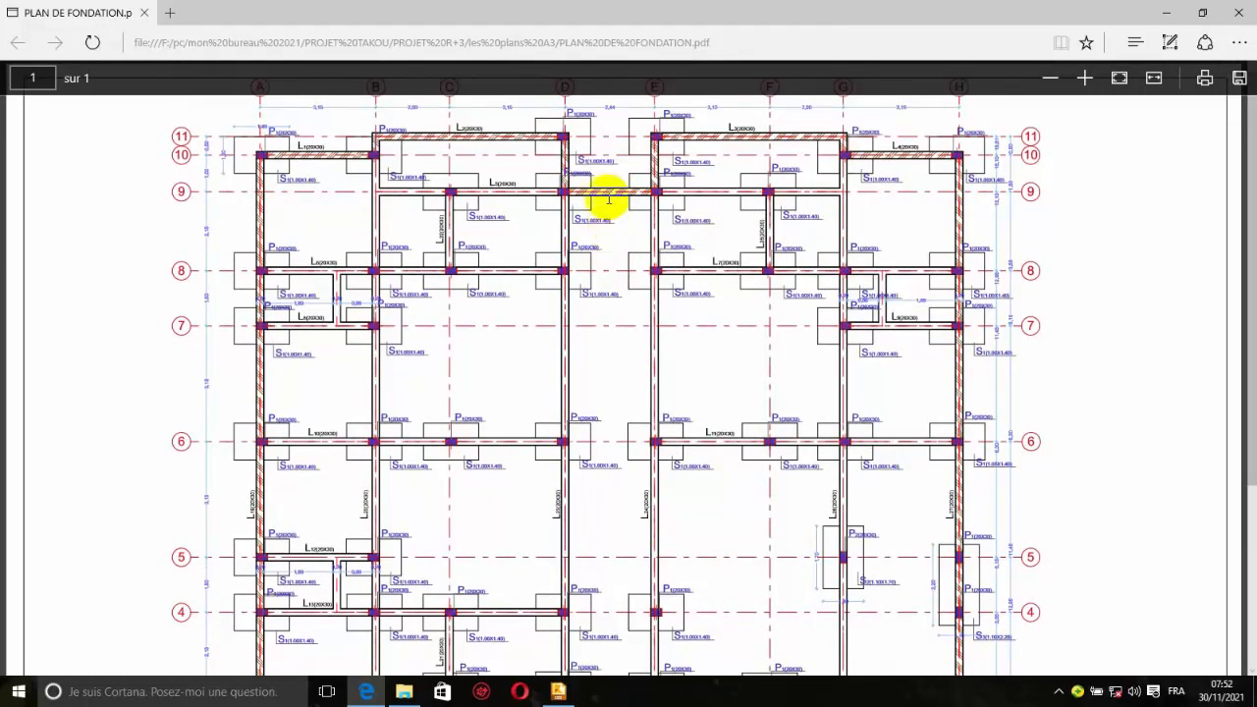
{"action": "scroll", "coordinate": [606, 199], "scroll_direction": "down", "scroll_amount": 2}
{"action": "scroll", "coordinate": [605, 201], "scroll_direction": "up", "scroll_amount": 2}
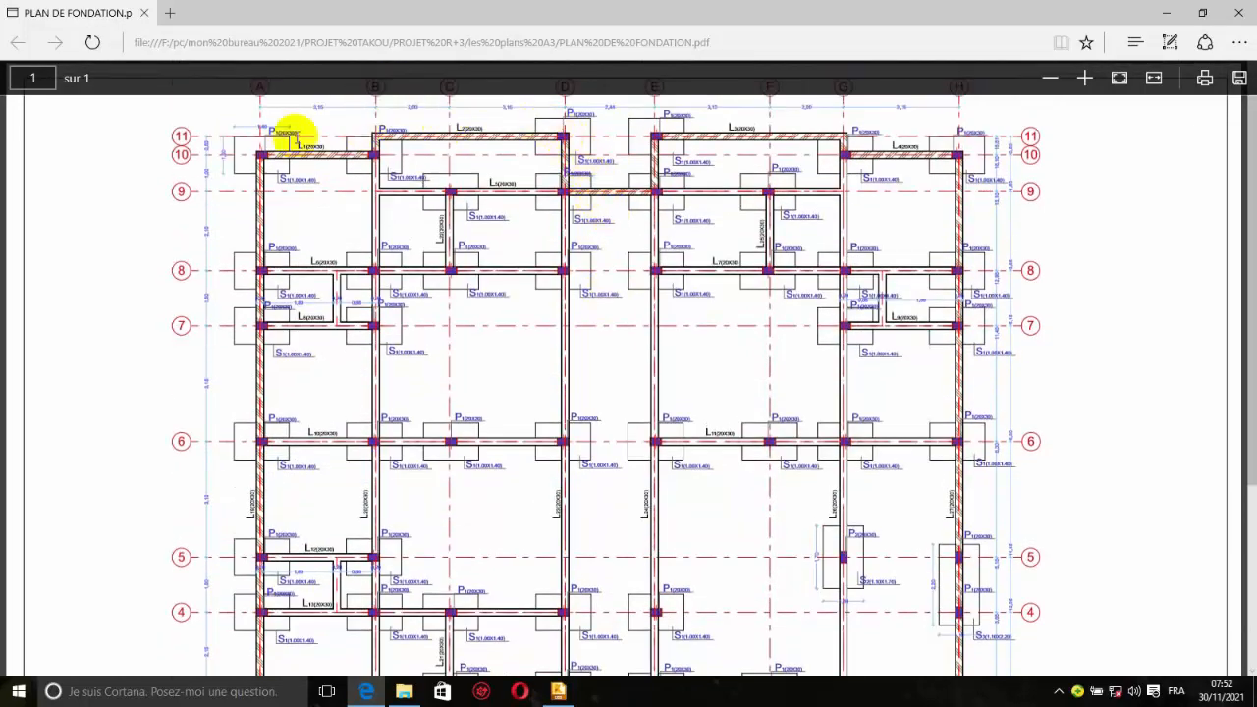
{"action": "scroll", "coordinate": [255, 216], "scroll_direction": "down", "scroll_amount": 6}
{"action": "scroll", "coordinate": [546, 437], "scroll_direction": "up", "scroll_amount": 6}
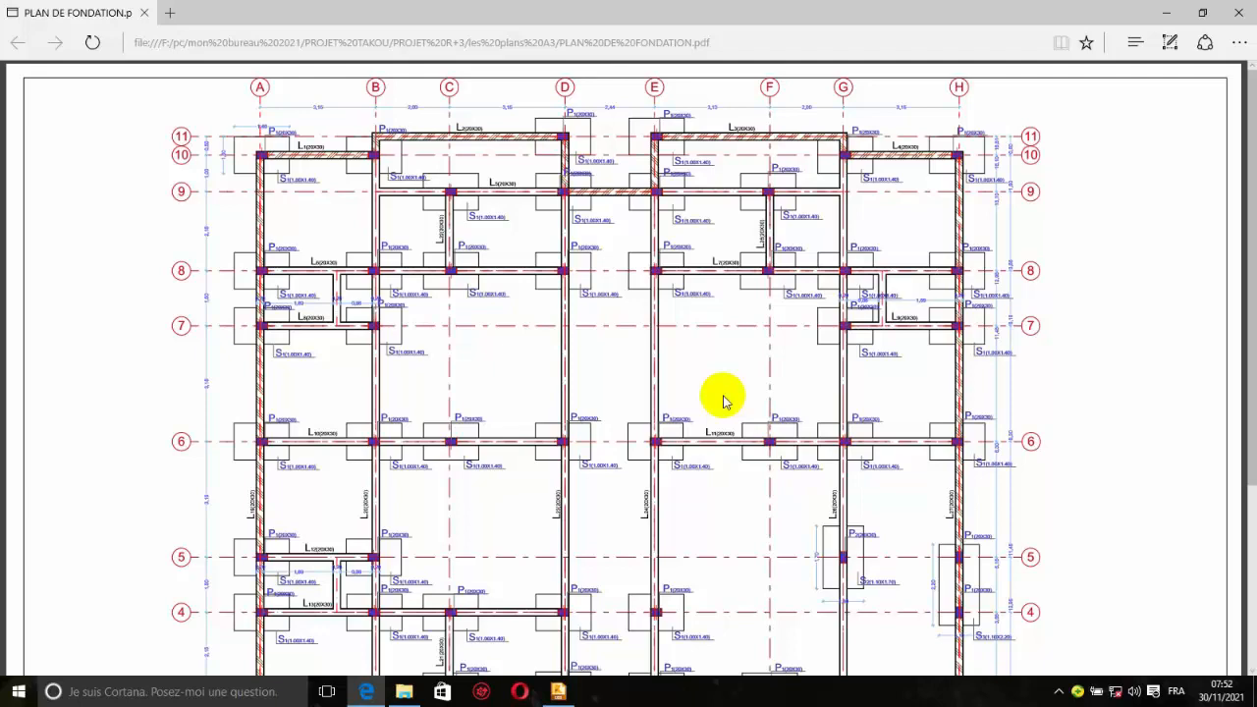
{"action": "scroll", "coordinate": [724, 402], "scroll_direction": "down", "scroll_amount": 3}
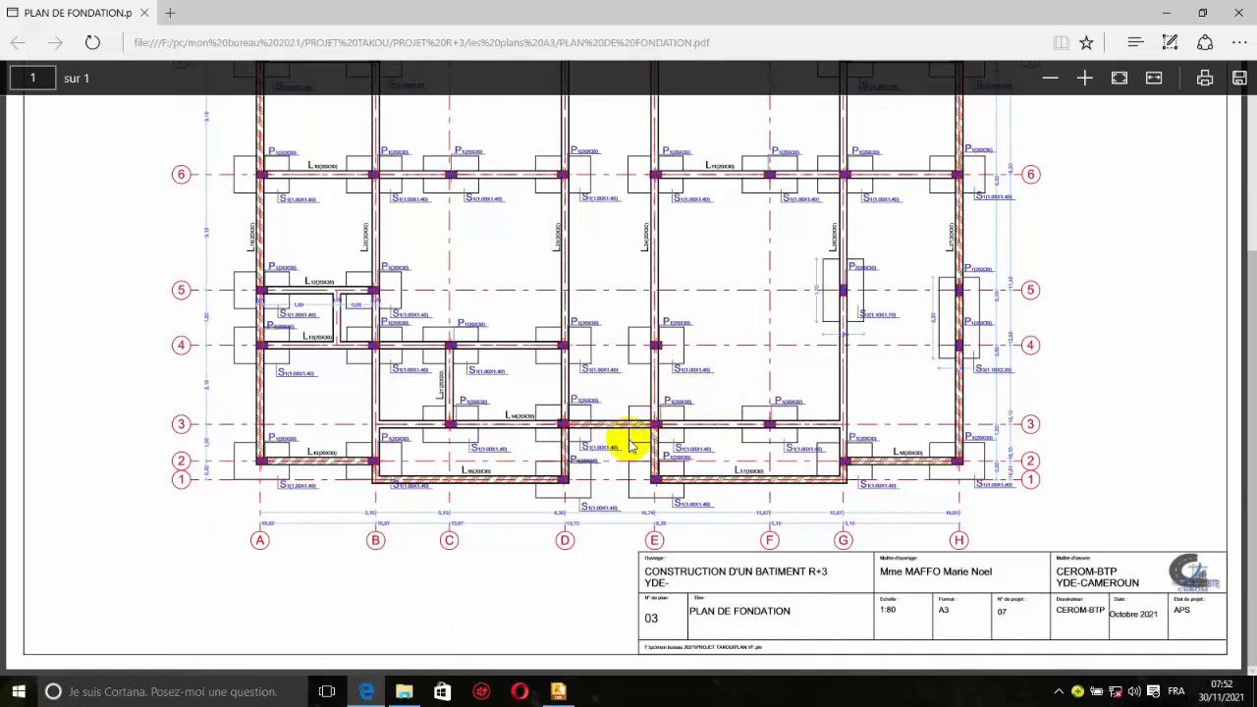
- Return to Concrete Building Structures and save the structure to the desktop (Bureau) as "Structure 1 FORMATION CBS"
{"action": "left_click", "coordinate": [560, 693]}
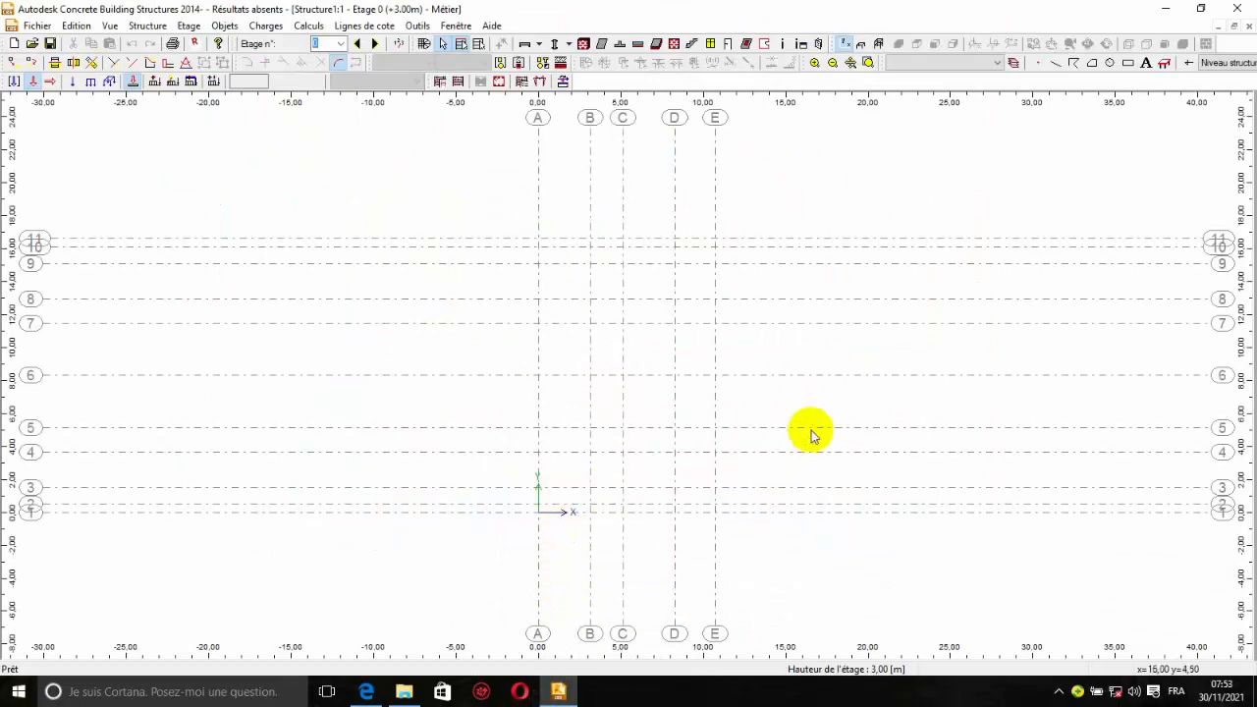
{"action": "scroll", "coordinate": [623, 455], "scroll_direction": "up", "scroll_amount": 2}
{"action": "scroll", "coordinate": [613, 454], "scroll_direction": "down", "scroll_amount": 1}
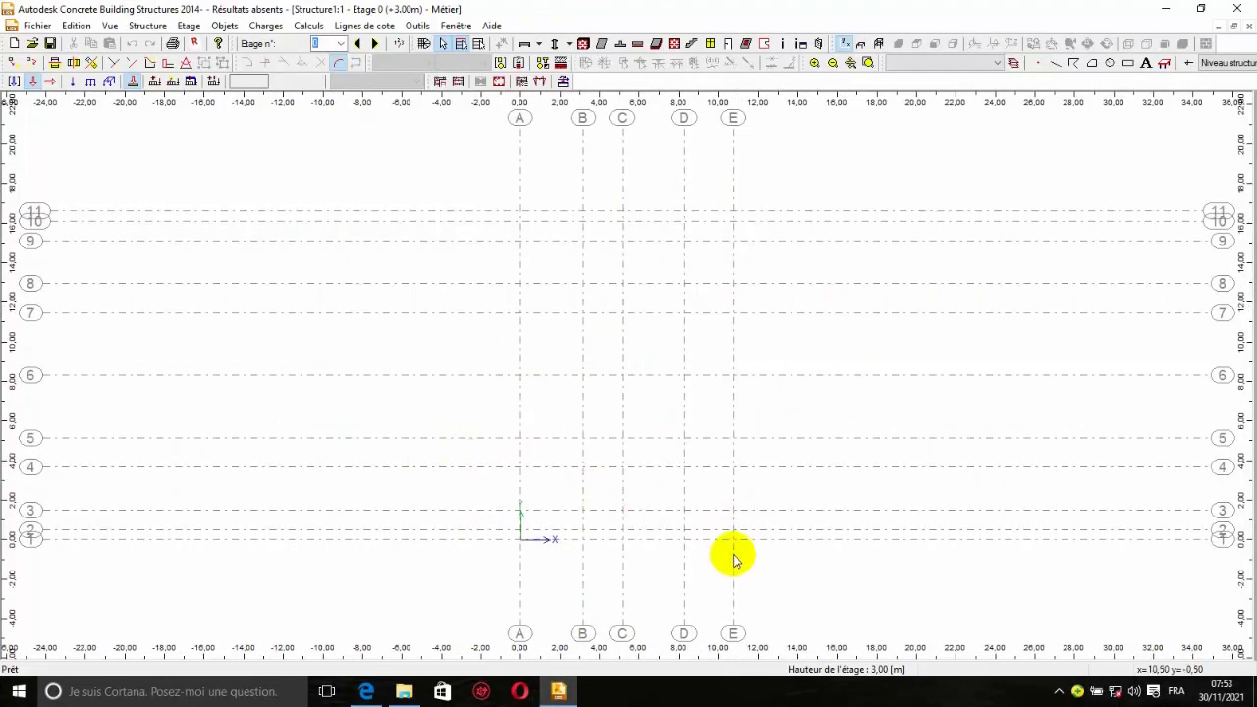
{"action": "scroll", "coordinate": [629, 560], "scroll_direction": "up", "scroll_amount": 2}
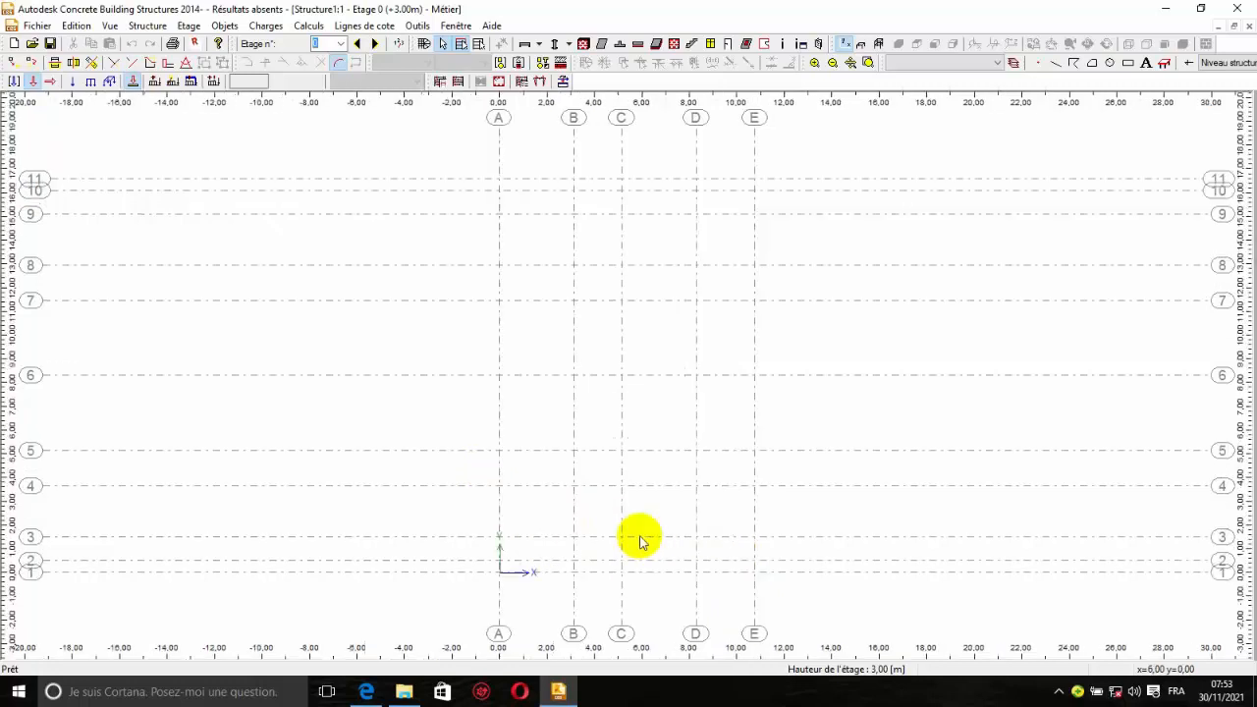
{"action": "scroll", "coordinate": [626, 563], "scroll_direction": "down", "scroll_amount": 2}
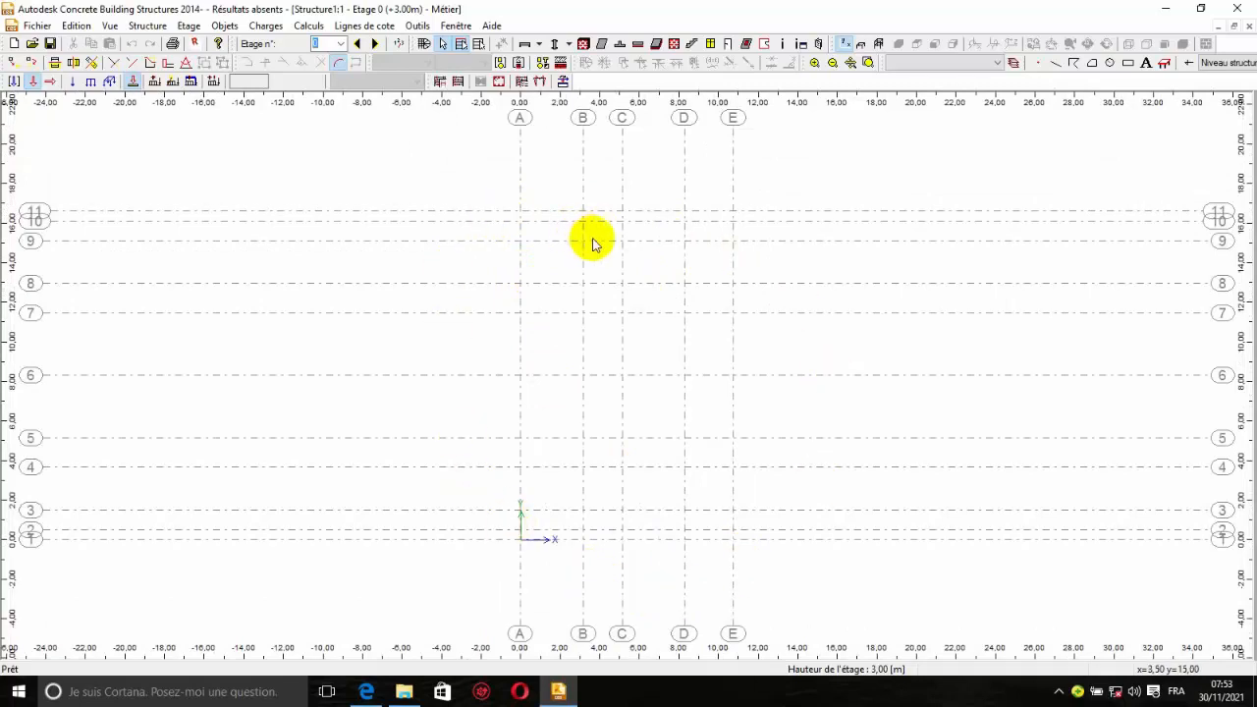
{"action": "left_click", "coordinate": [37, 25]}
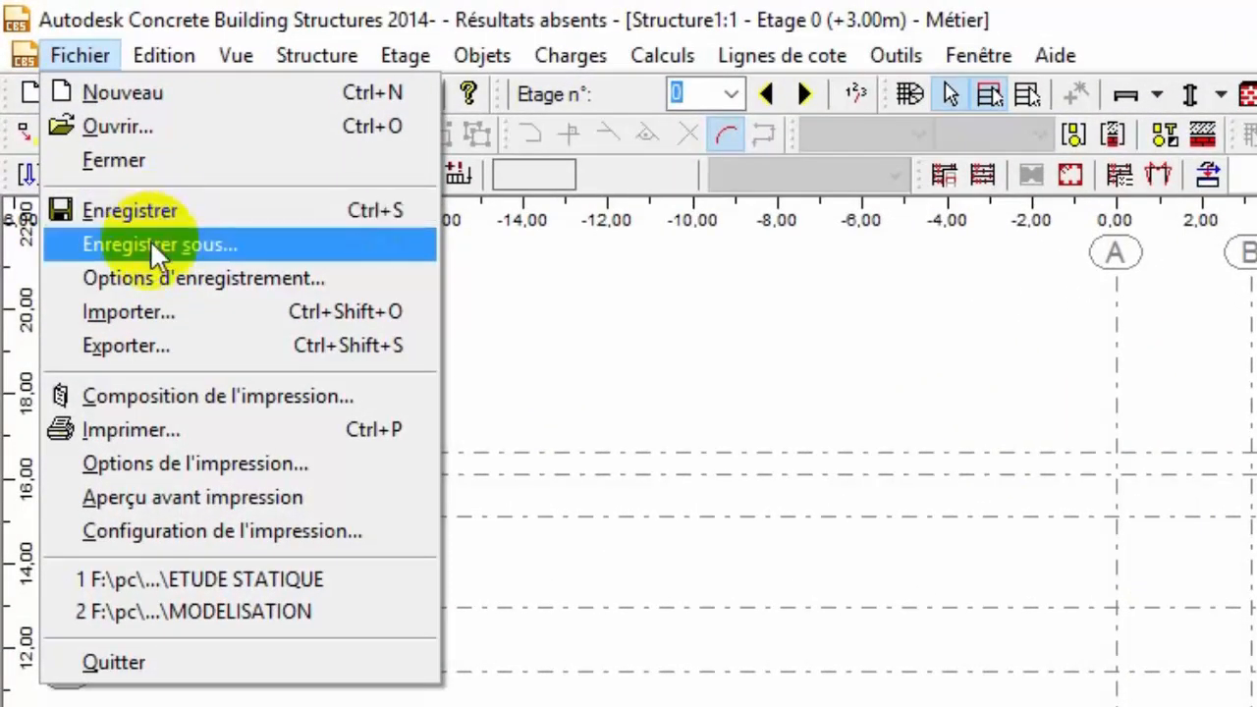
{"action": "left_click", "coordinate": [152, 244]}
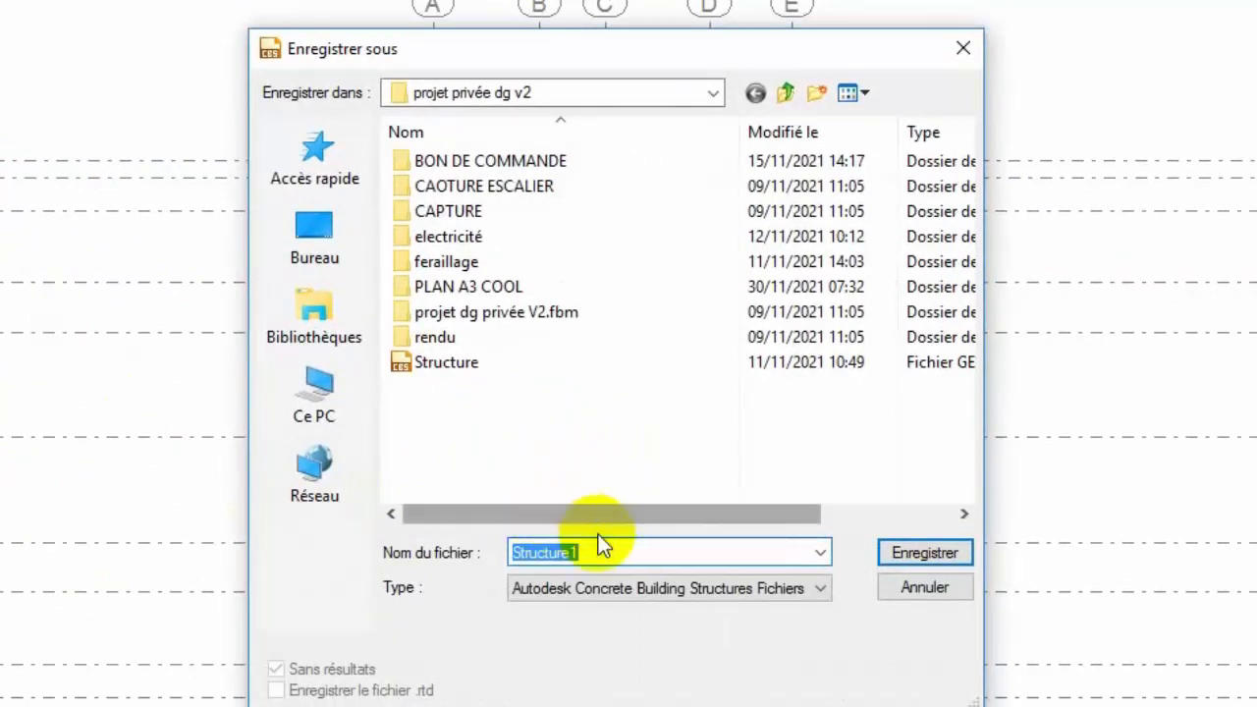
{"action": "left_click", "coordinate": [315, 233]}
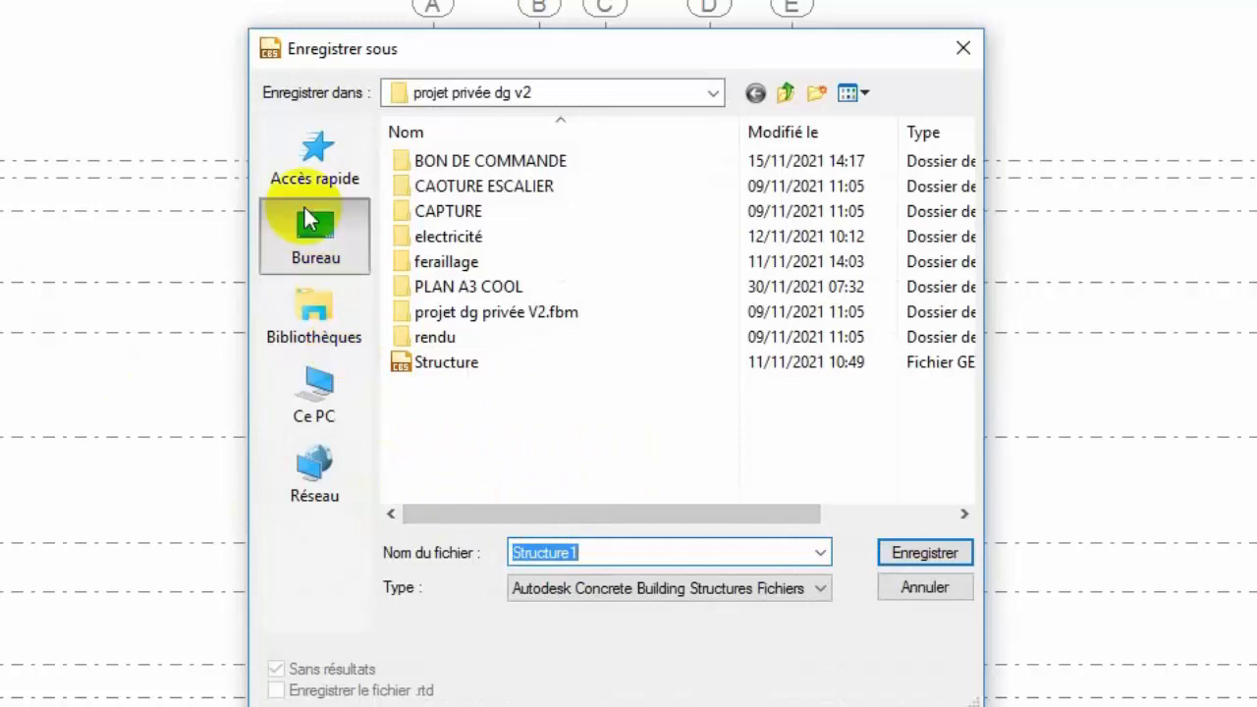
{"action": "left_click", "coordinate": [606, 557]}
{"action": "left_click_drag", "start_coordinate": [608, 558], "coordinate": [573, 553]}
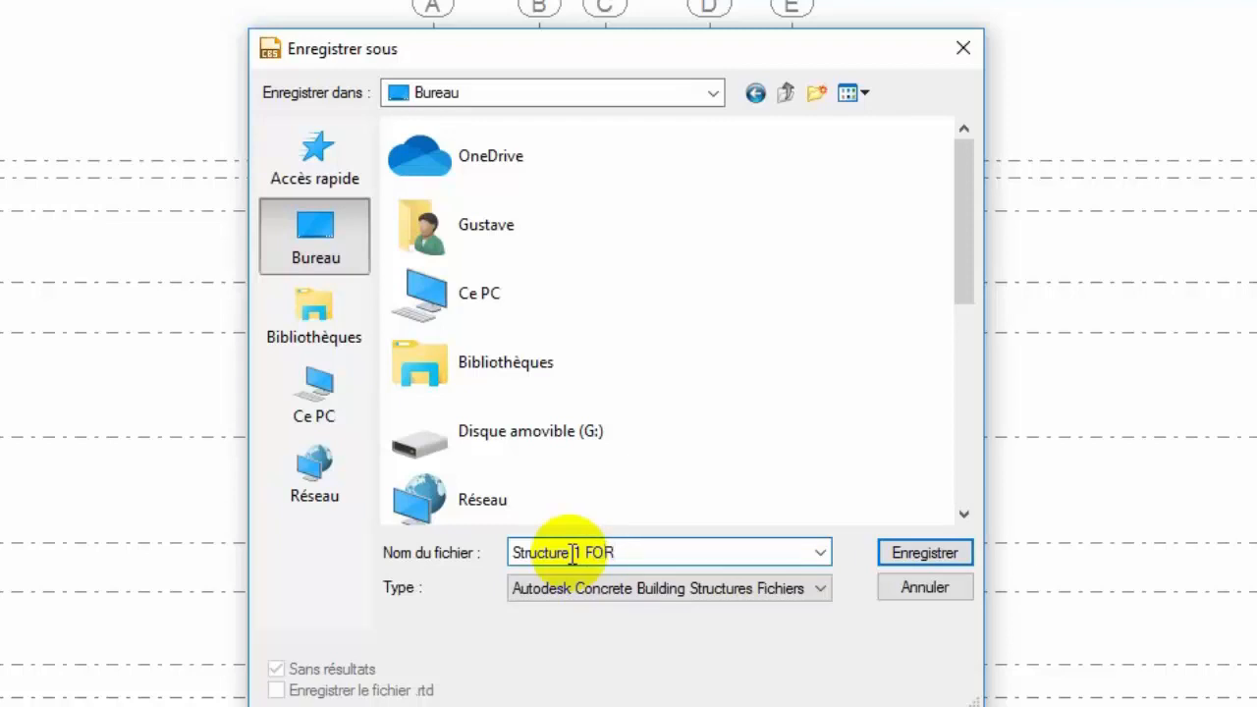
{"action": "type", "text": "ION CBS"}
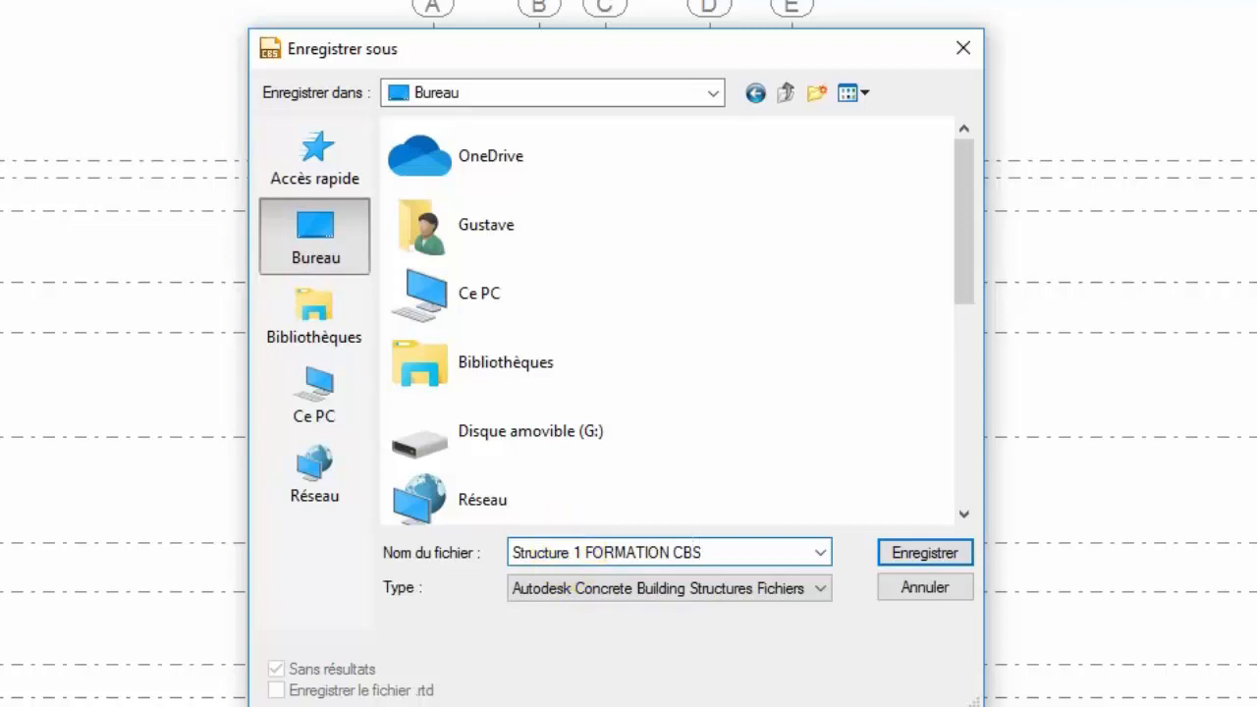
{"action": "left_click", "coordinate": [913, 552]}
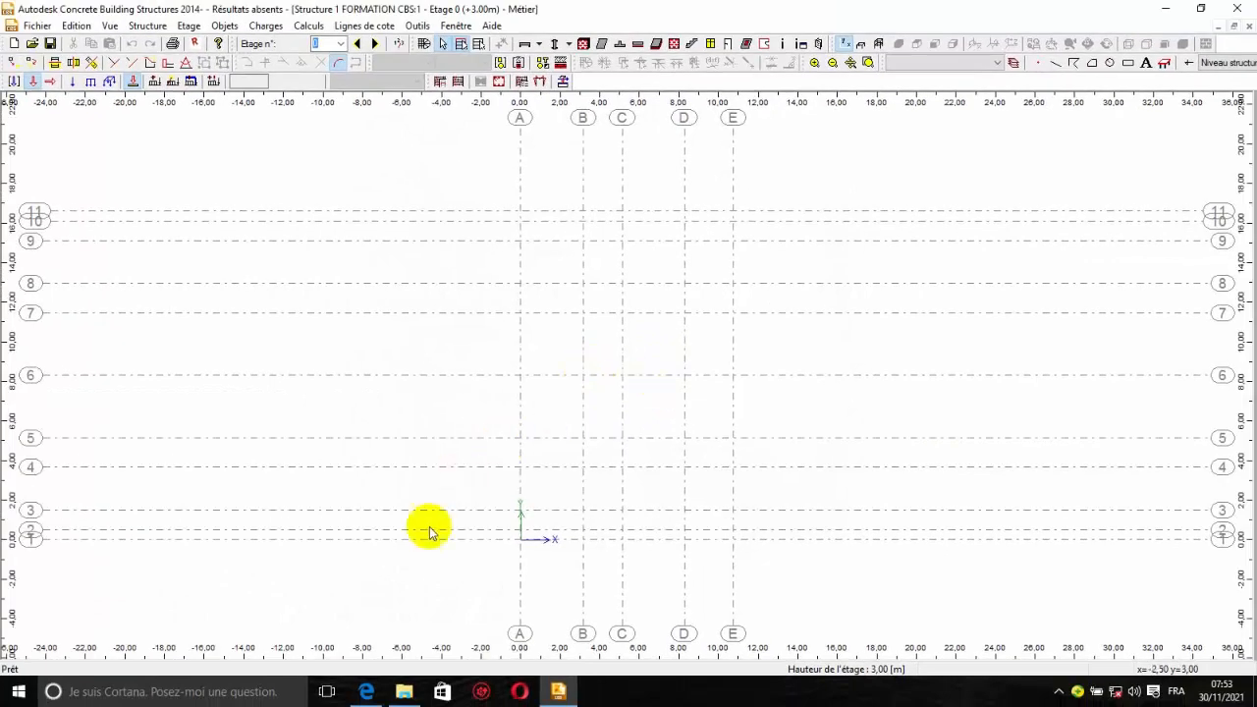
- Check the foundation plan PDF again along axes A and B, between axes 1 and 11
{"action": "left_click", "coordinate": [369, 693]}
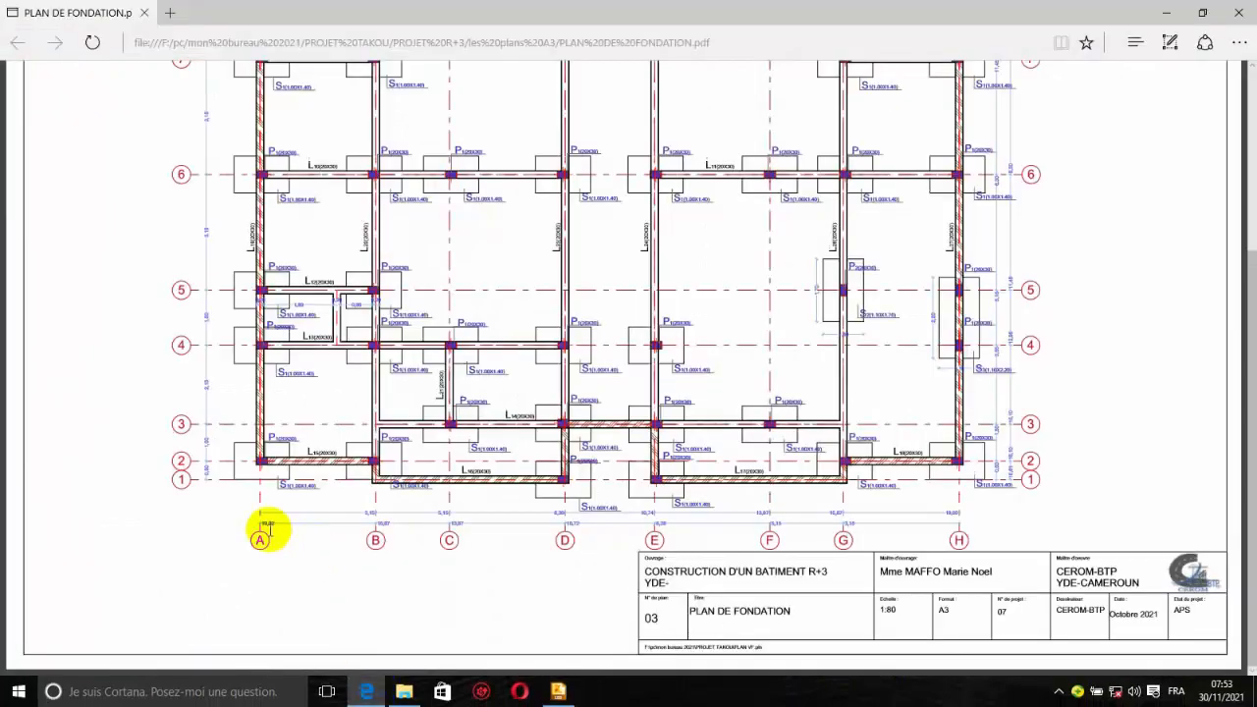
{"action": "scroll", "coordinate": [261, 524], "scroll_direction": "up", "scroll_amount": 3, "text": "ctrl"}
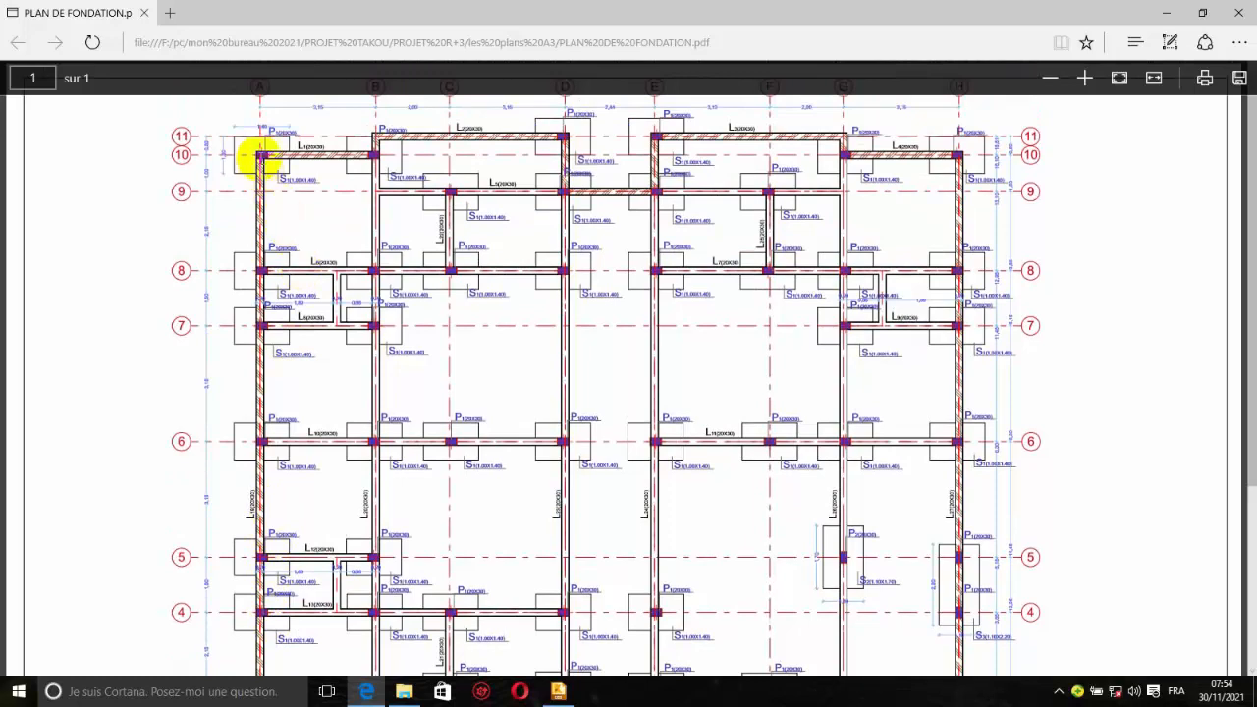
{"action": "scroll", "coordinate": [258, 562], "scroll_direction": "down", "scroll_amount": 3}
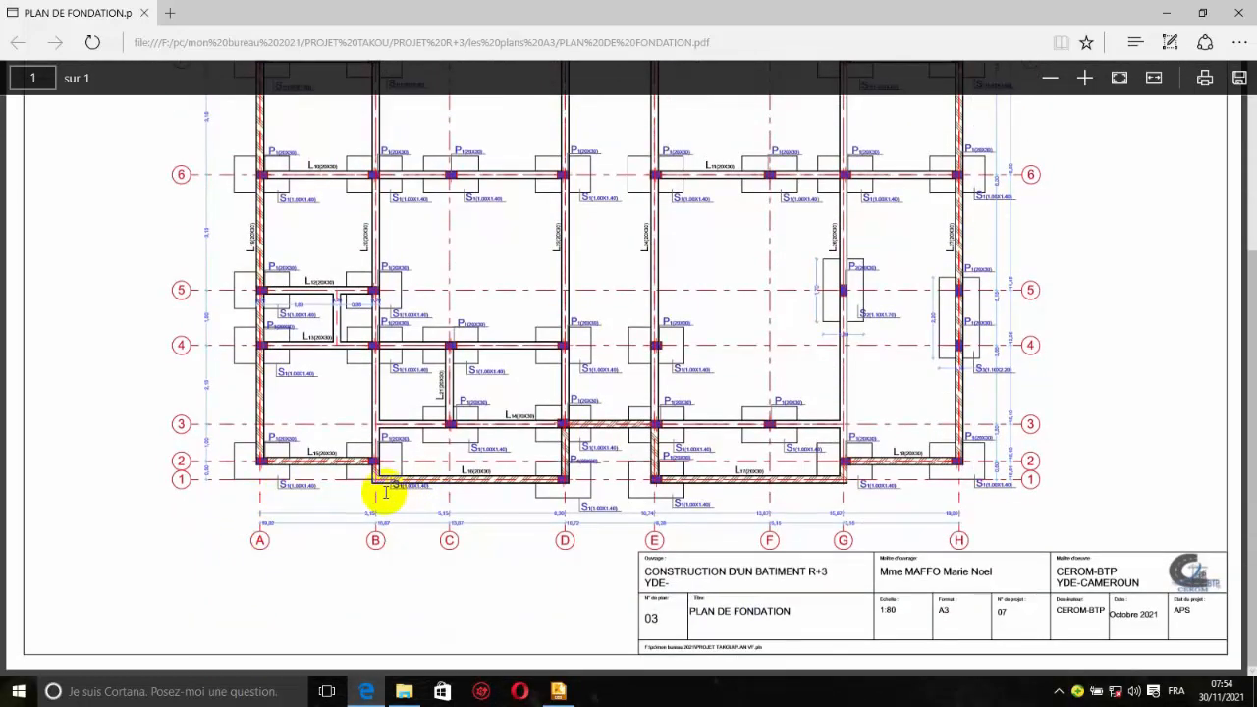
{"action": "scroll", "coordinate": [385, 493], "scroll_direction": "up", "scroll_amount": 3}
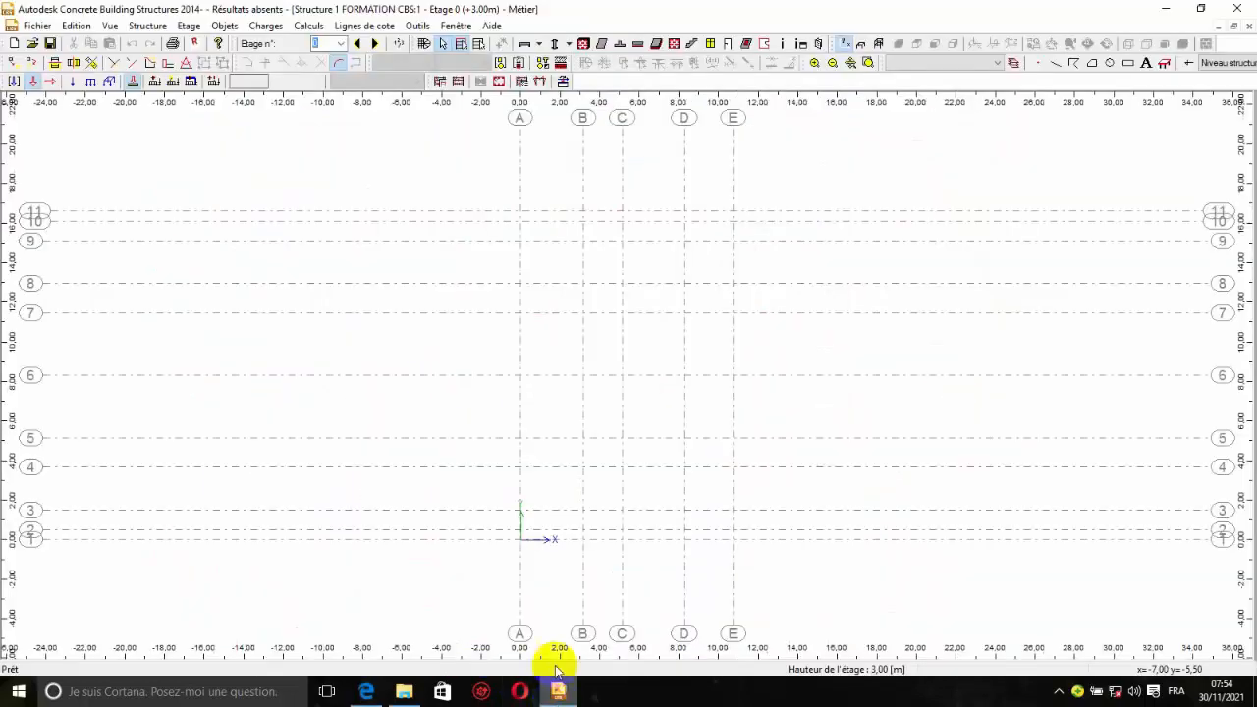
- Return to Concrete Building Structures, name the current storey RDC and set its height to 3.4 m
{"action": "left_click", "coordinate": [557, 691]}
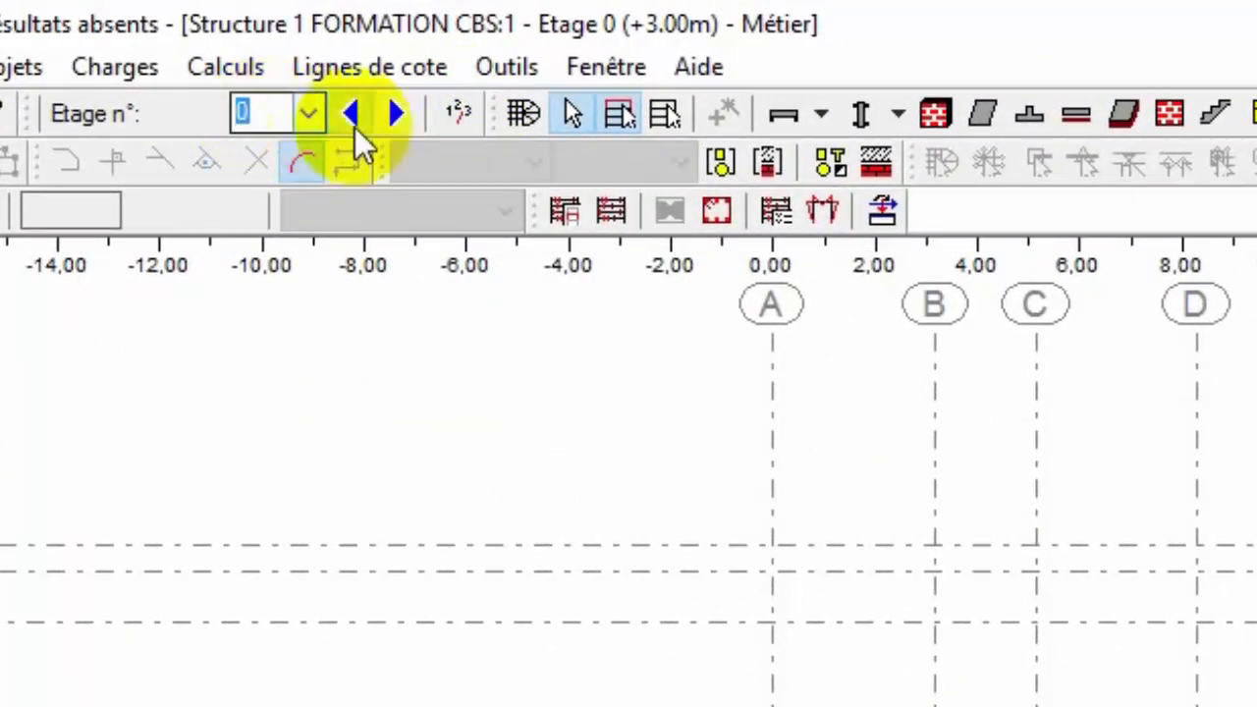
{"action": "left_click", "coordinate": [455, 112]}
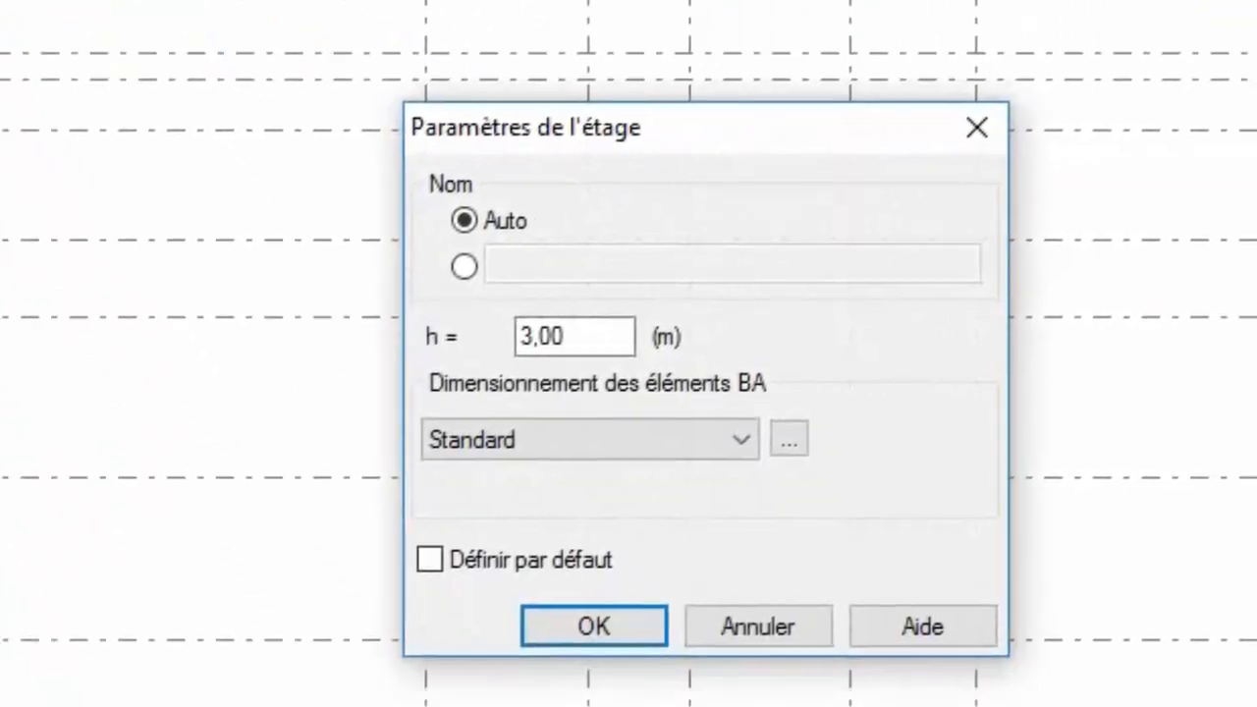
{"action": "left_click", "coordinate": [977, 128]}
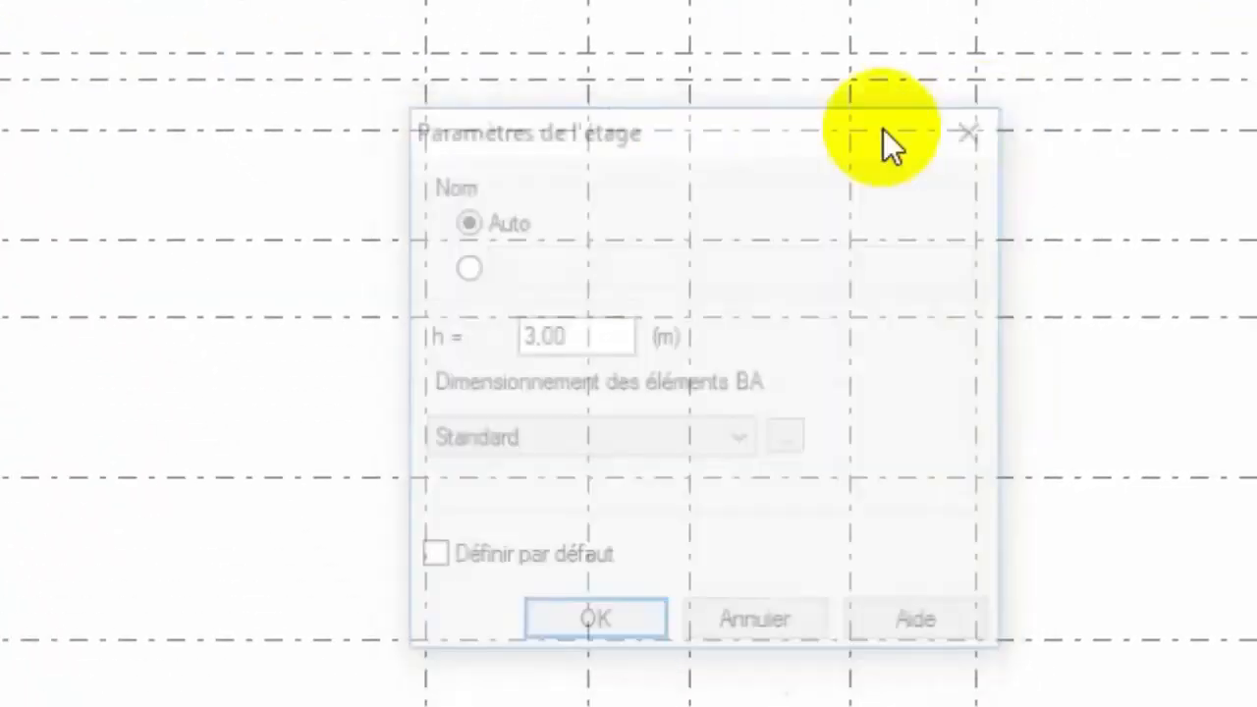
{"action": "left_click", "coordinate": [260, 39]}
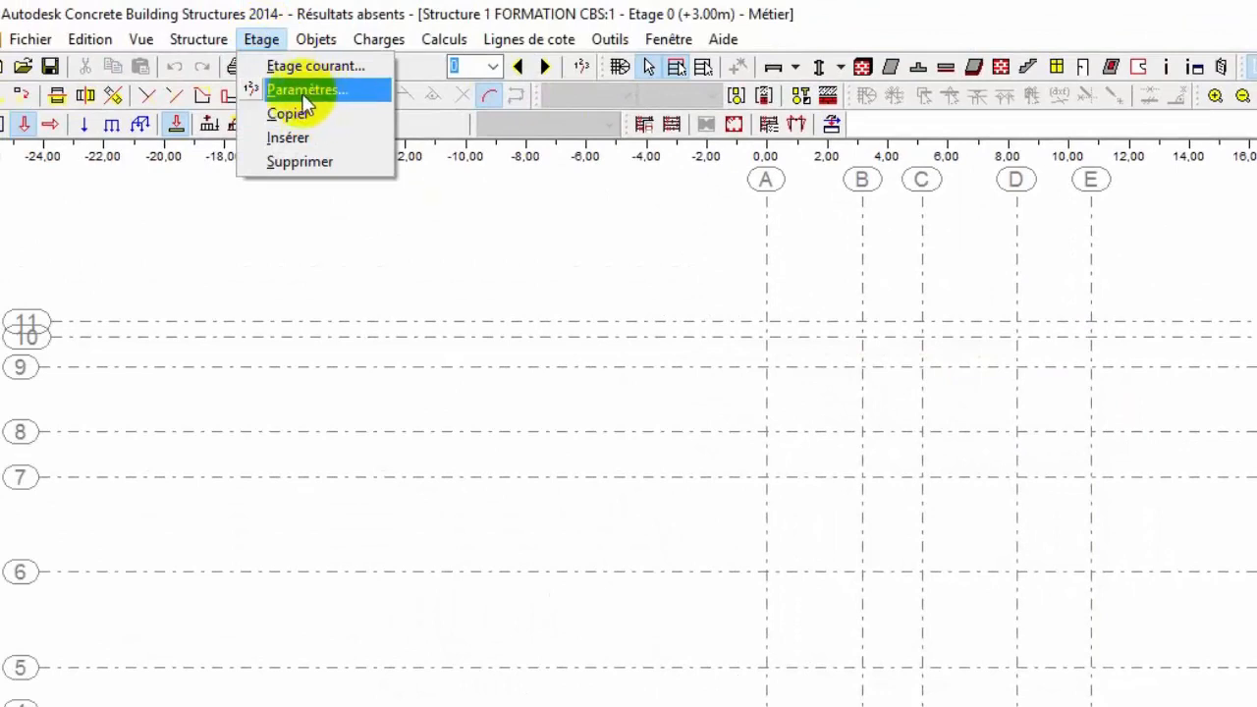
{"action": "left_click", "coordinate": [309, 94]}
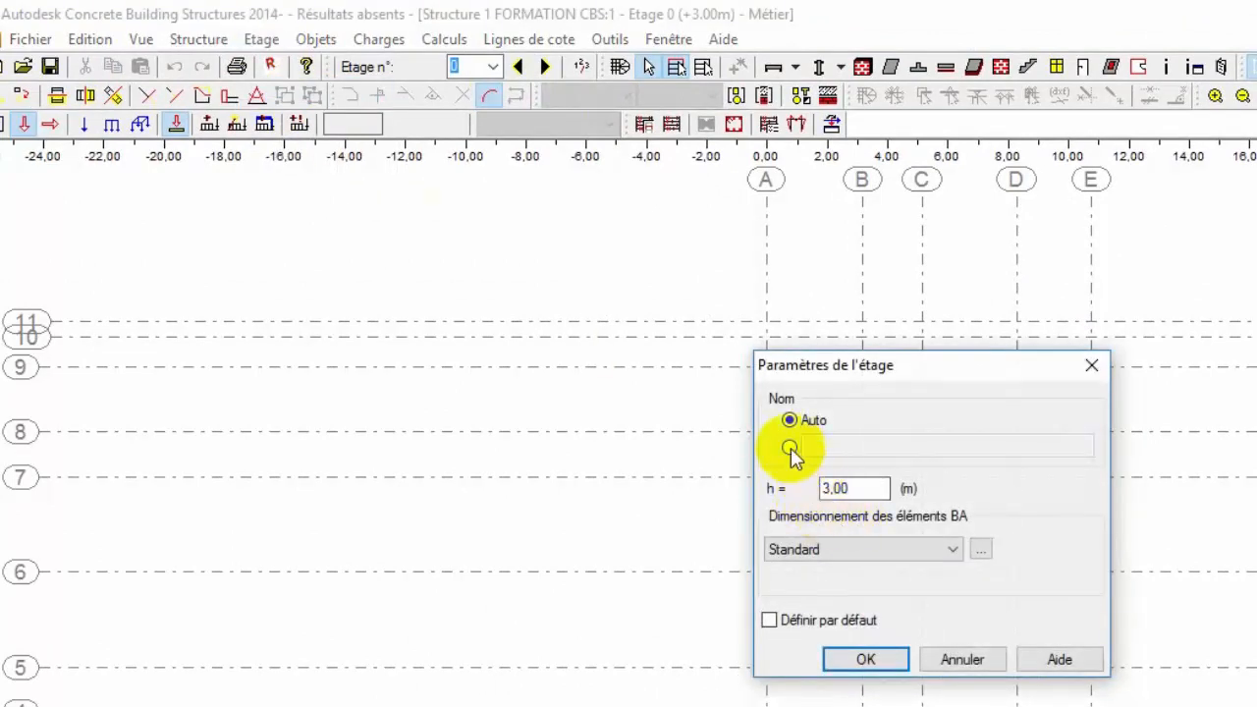
{"action": "left_click", "coordinate": [790, 447]}
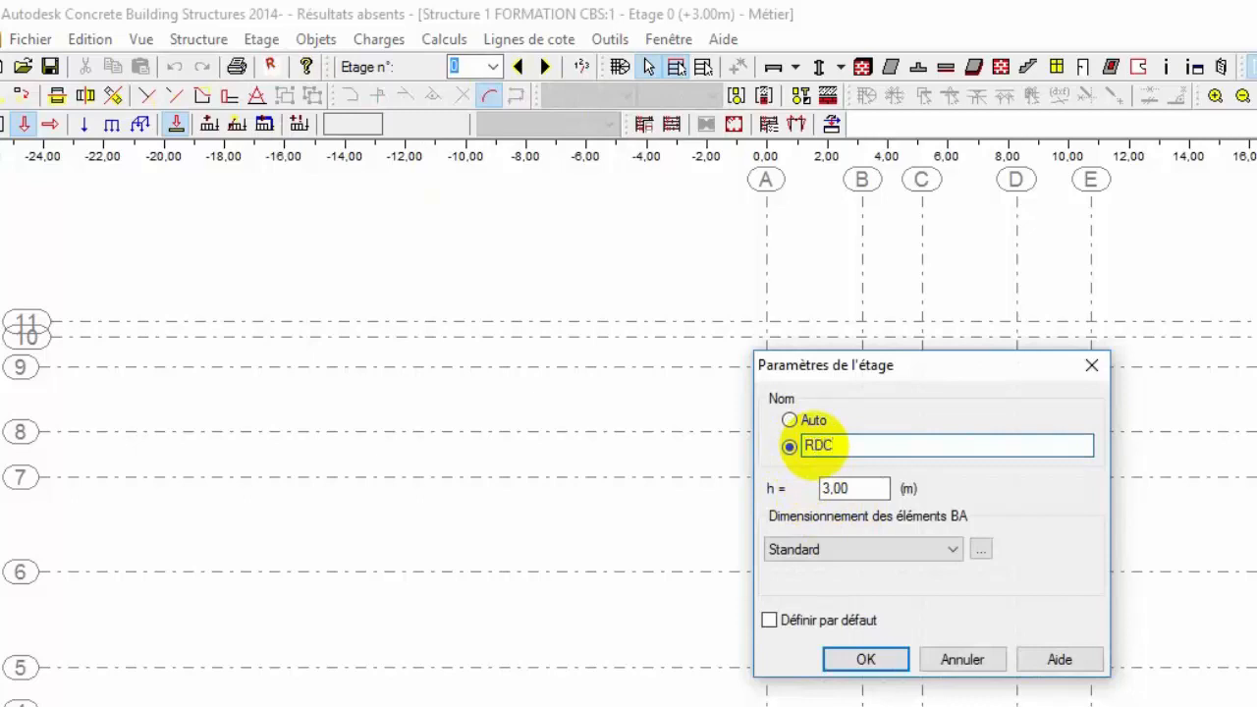
{"action": "double_click", "coordinate": [838, 489]}
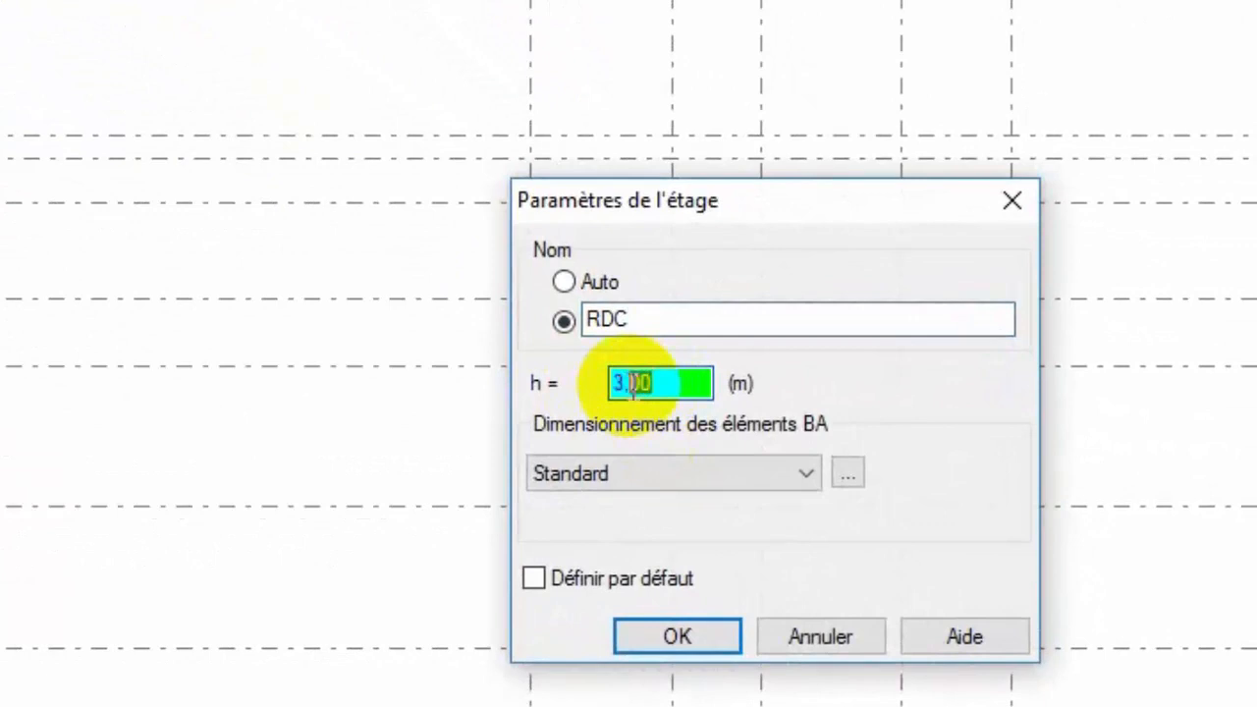
{"action": "type", "text": "3,4"}
{"action": "left_click", "coordinate": [676, 634]}
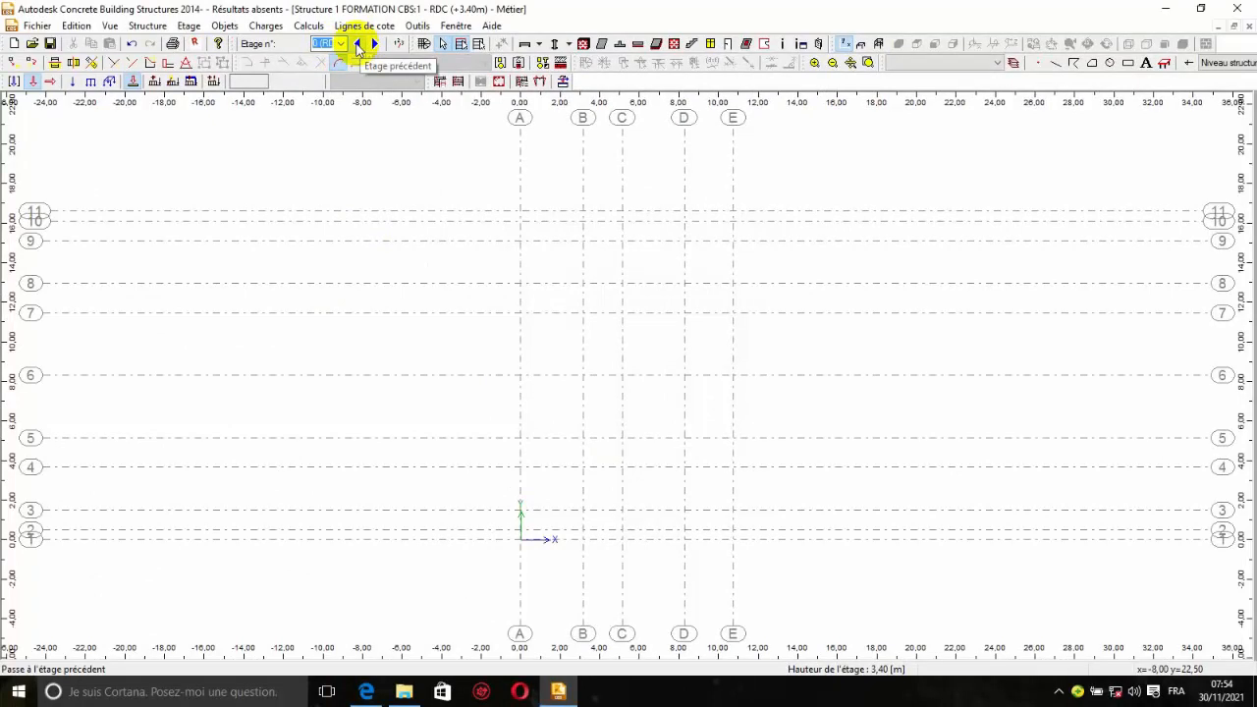
- Add a storey below RDC, name it FONDATION and set its height to 1.5 m
{"action": "left_click", "coordinate": [355, 43]}
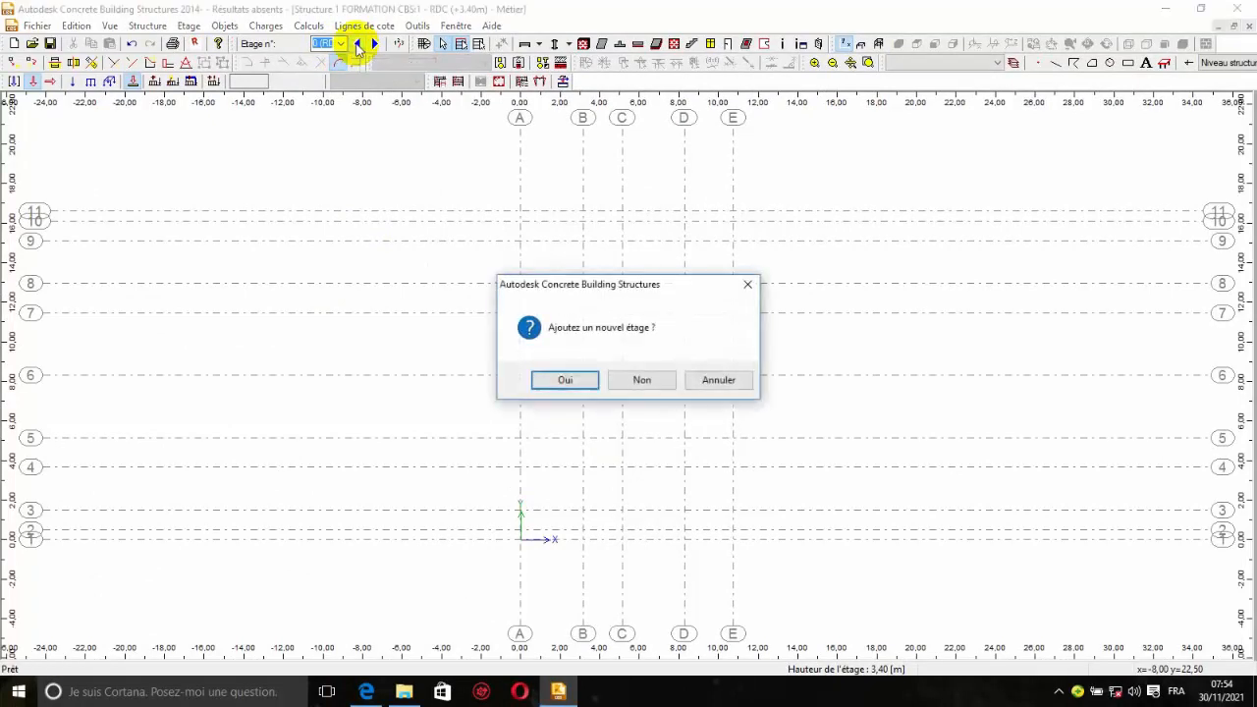
{"action": "left_click", "coordinate": [566, 381]}
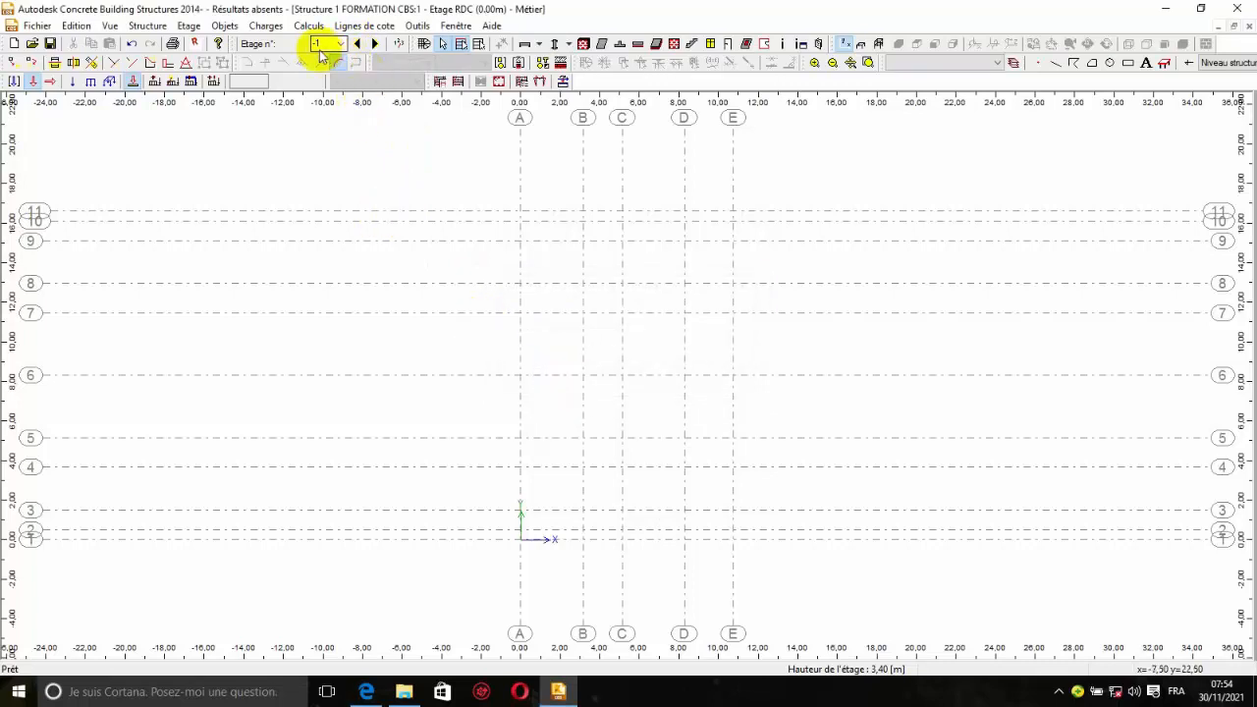
{"action": "left_click", "coordinate": [398, 43]}
{"action": "left_click", "coordinate": [535, 293]}
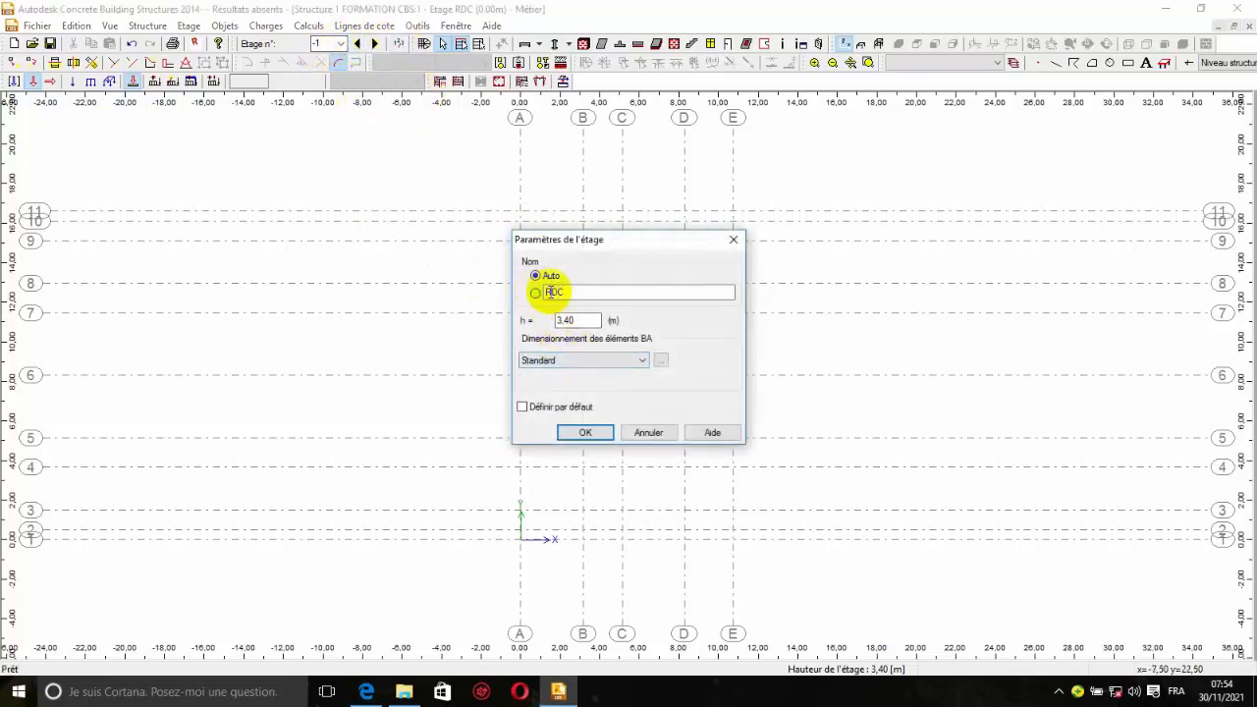
{"action": "left_click_drag", "start_coordinate": [567, 292], "coordinate": [546, 295]}
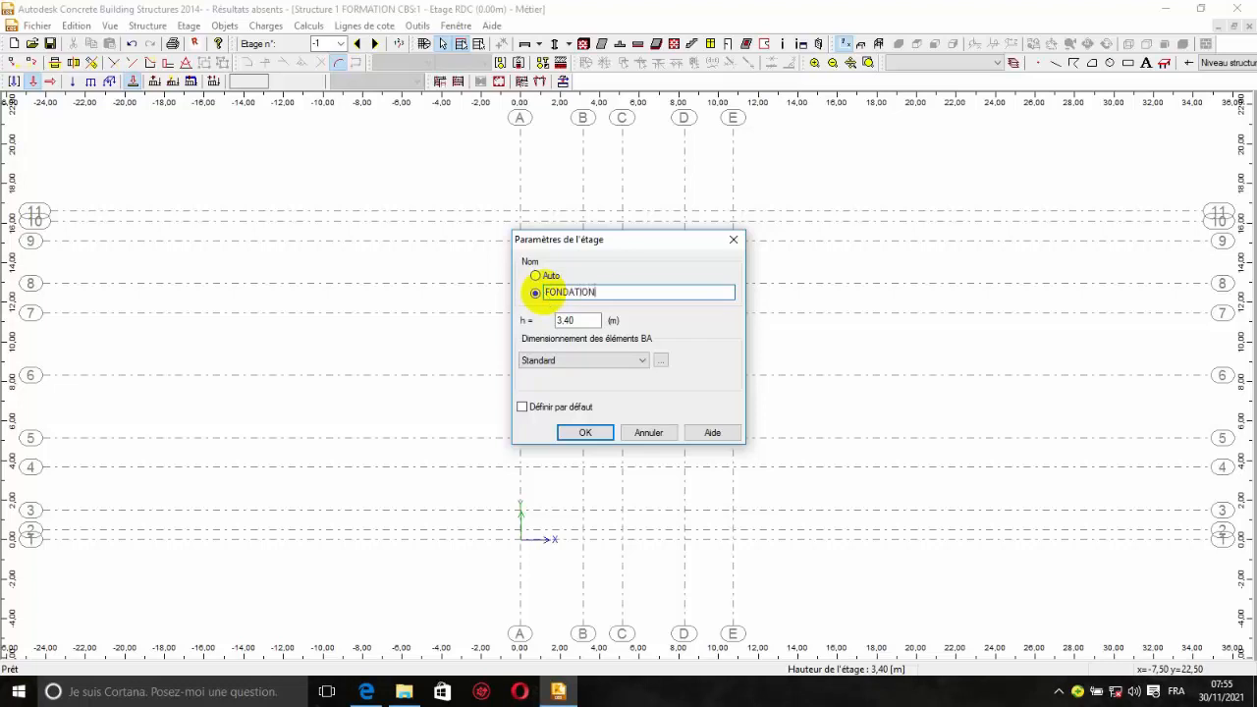
{"action": "left_click_drag", "start_coordinate": [565, 320], "coordinate": [534, 319]}
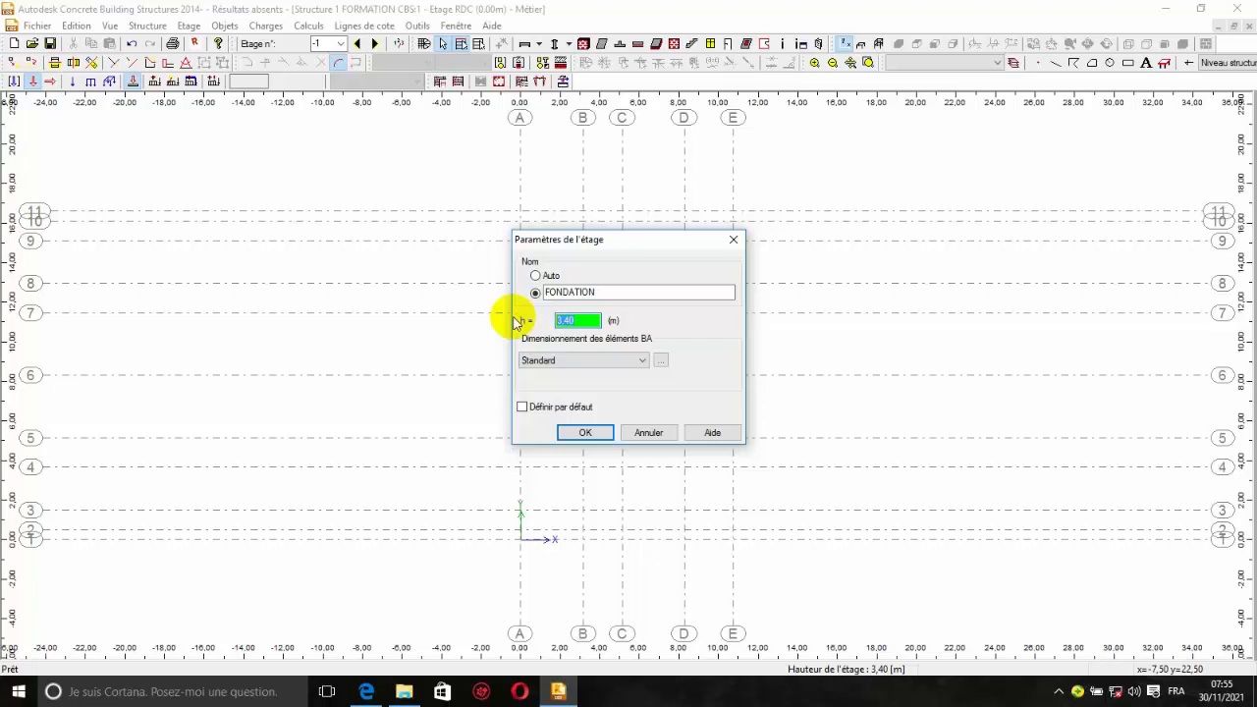
{"action": "key", "text": "BackSpace"}
{"action": "type", "text": "1.5"}
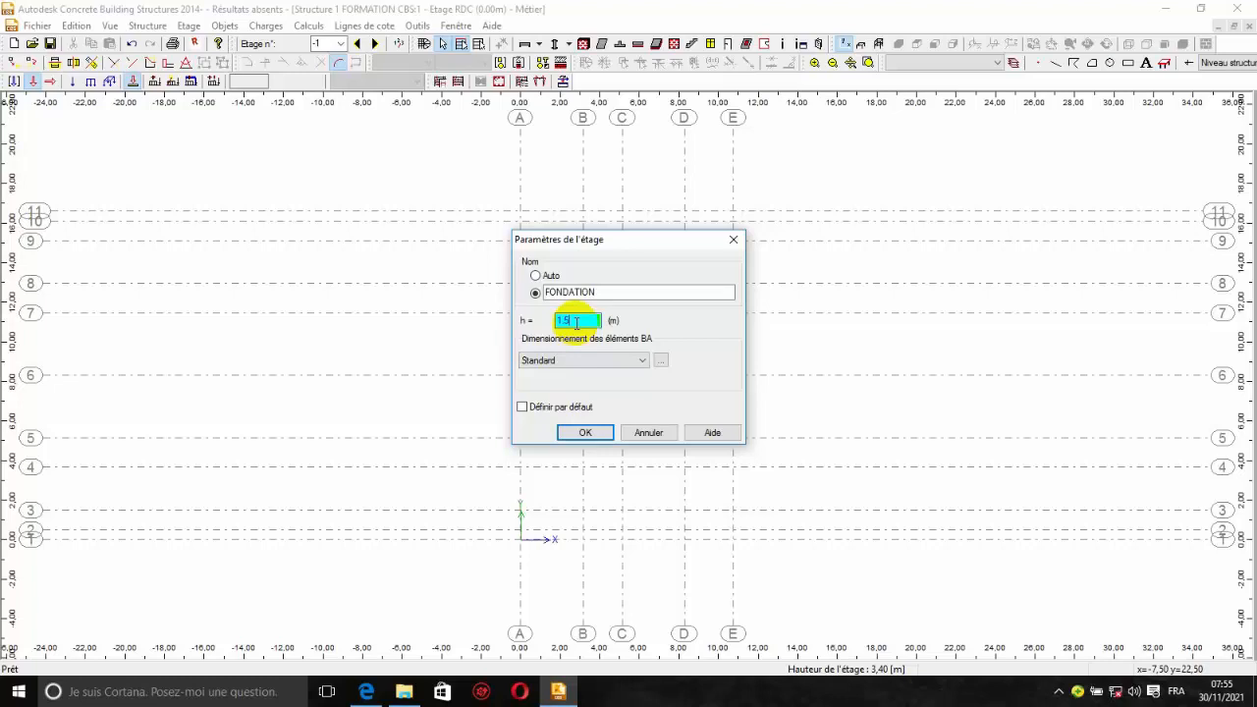
{"action": "left_click", "coordinate": [587, 432]}
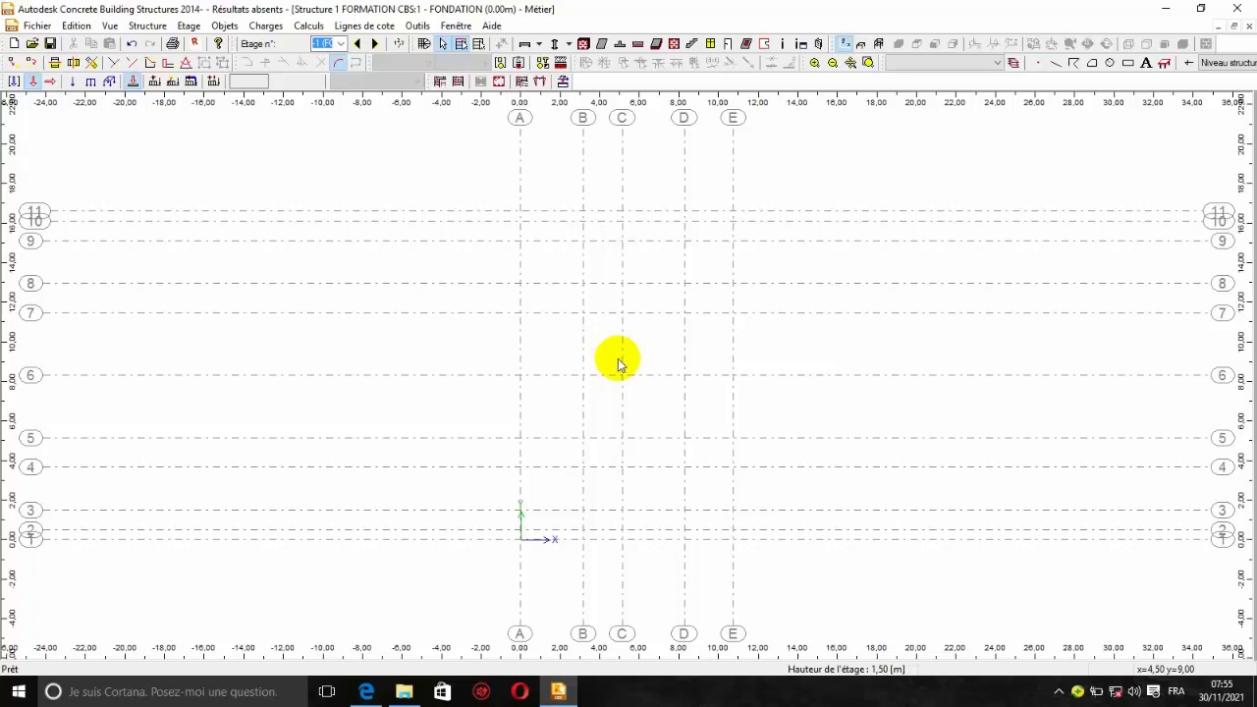
- Switch to the foundation plan PDF and examine the column sections marked along axes A to H and 1 to 11
{"action": "mouse_move", "coordinate": [392, 701]}
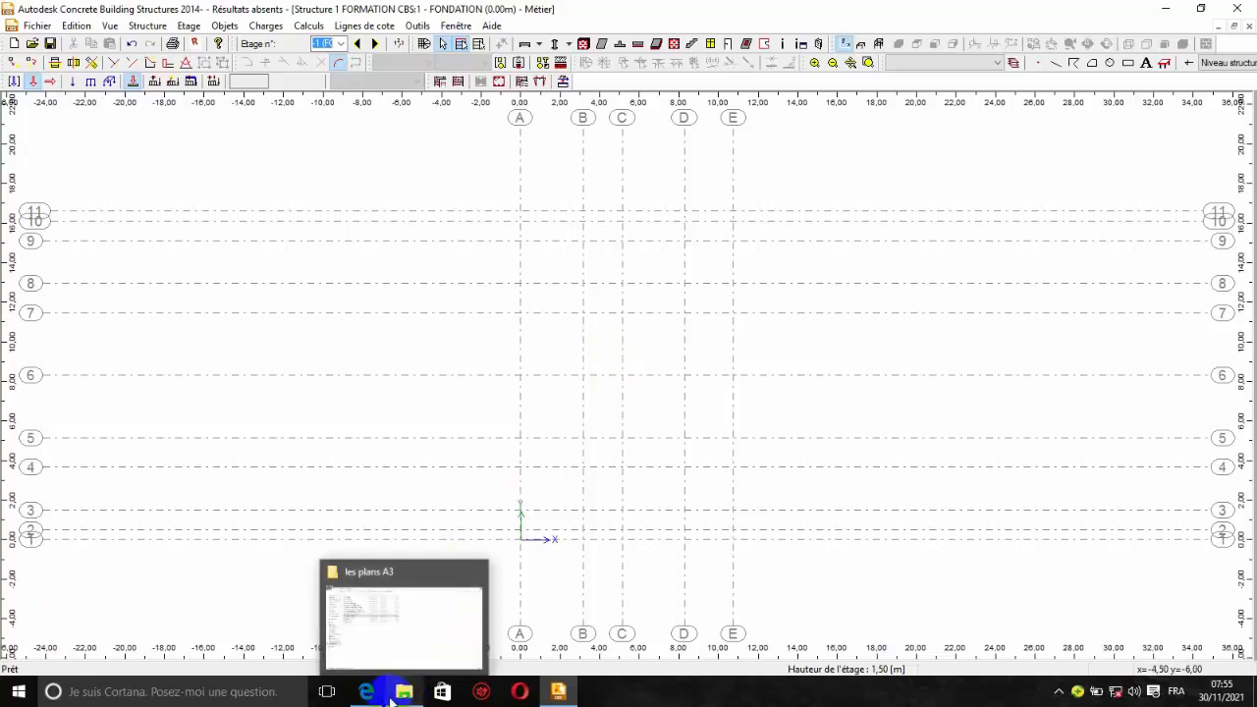
{"action": "left_click", "coordinate": [383, 618]}
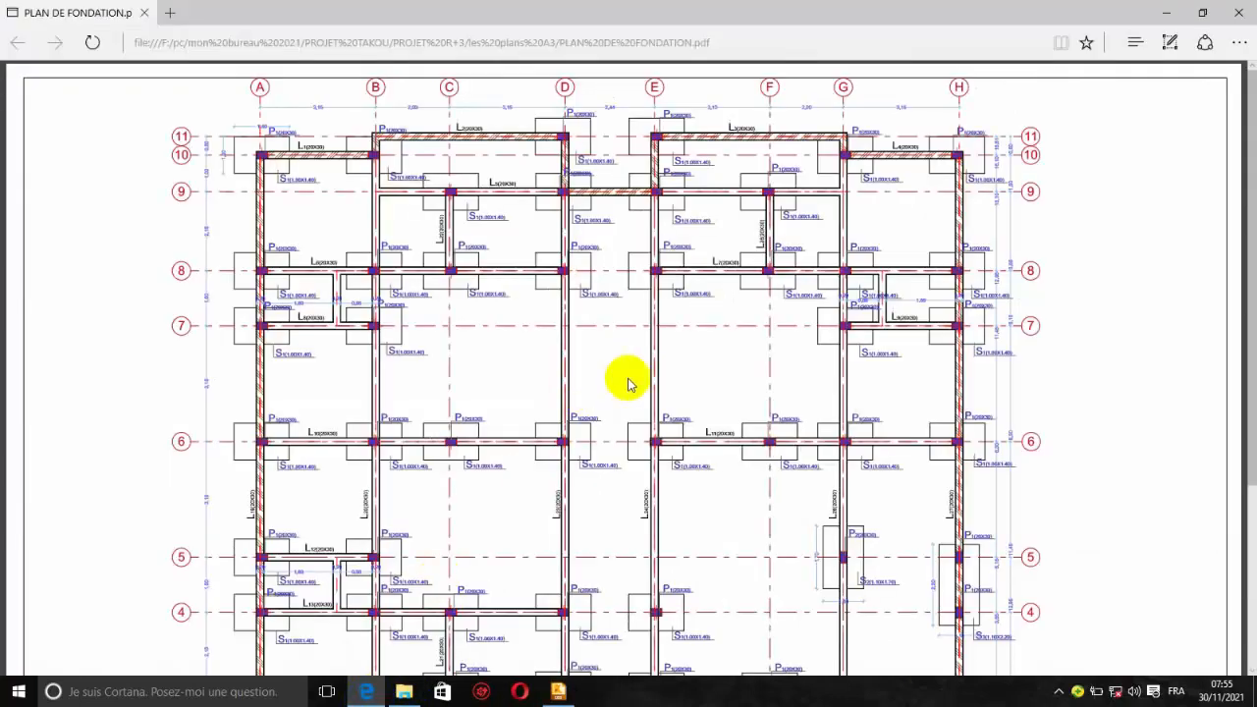
{"action": "scroll", "coordinate": [628, 383], "scroll_direction": "down", "scroll_amount": 10}
{"action": "scroll", "coordinate": [392, 477], "scroll_direction": "up", "scroll_amount": 10}
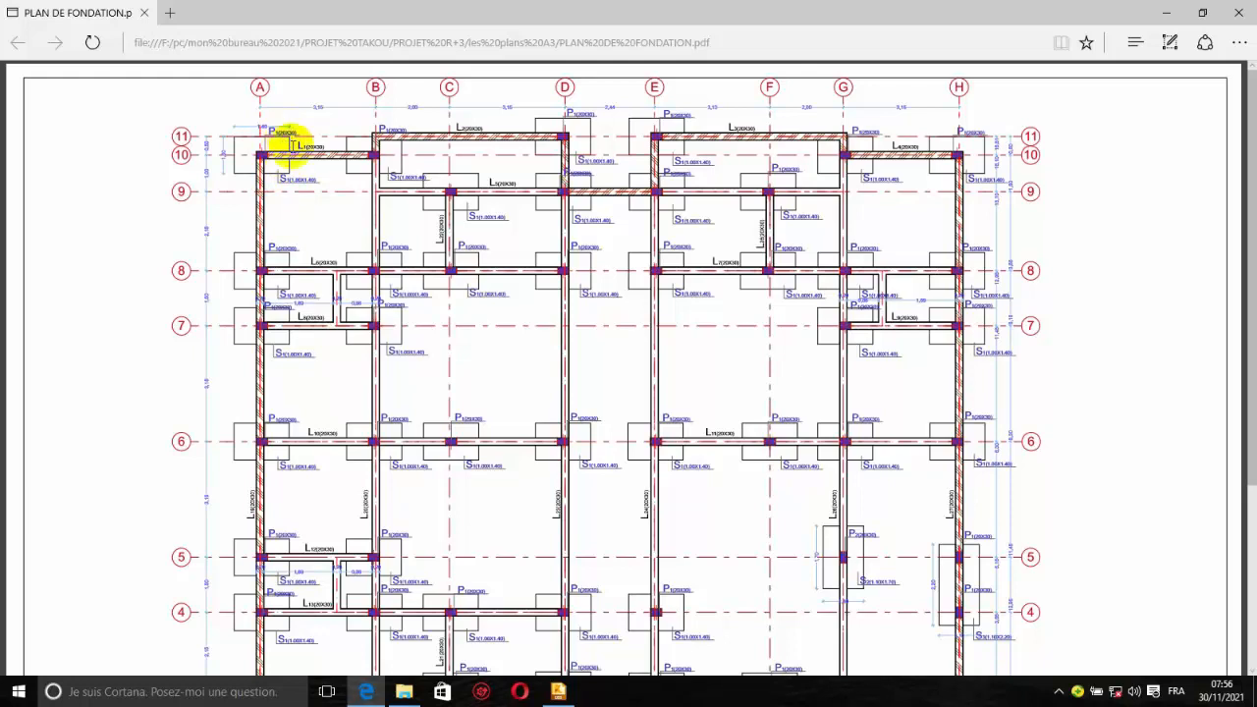
- Return to Concrete Building Structures, start the column tool and add a rectangular section with b 20 cm and h 30 cm to the section database
{"action": "left_click", "coordinate": [558, 691]}
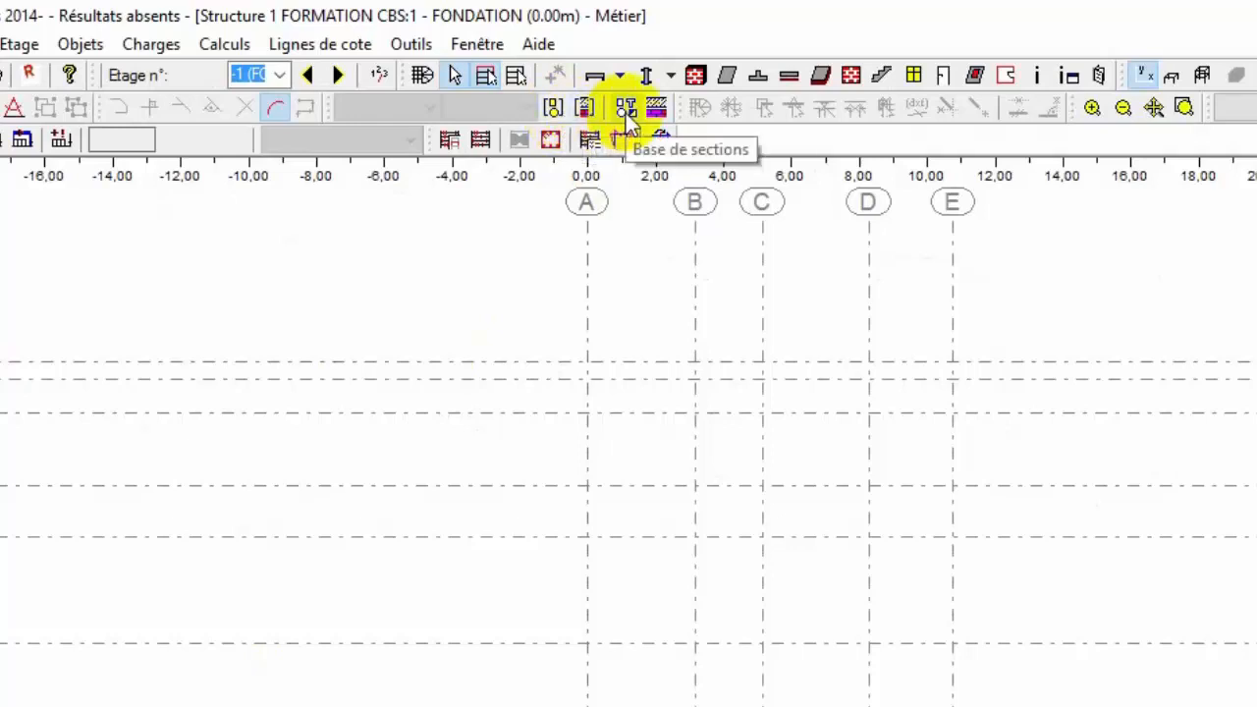
{"action": "left_click", "coordinate": [647, 79]}
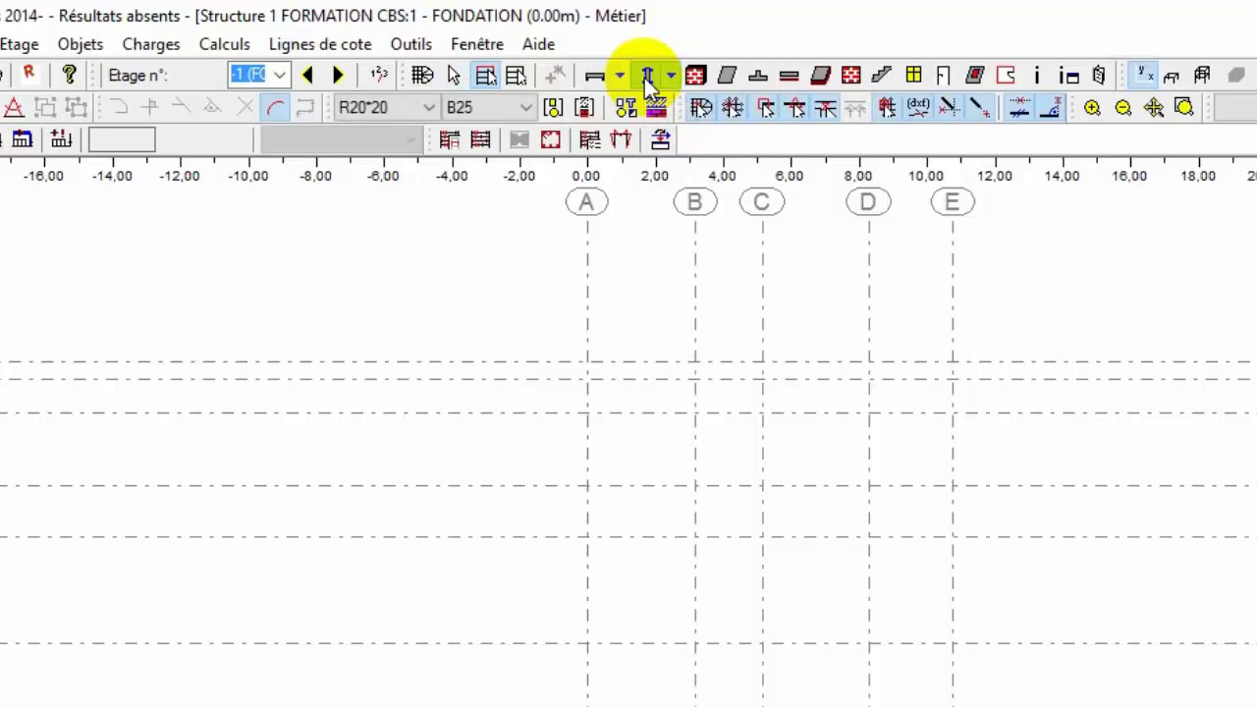
{"action": "left_click", "coordinate": [429, 108]}
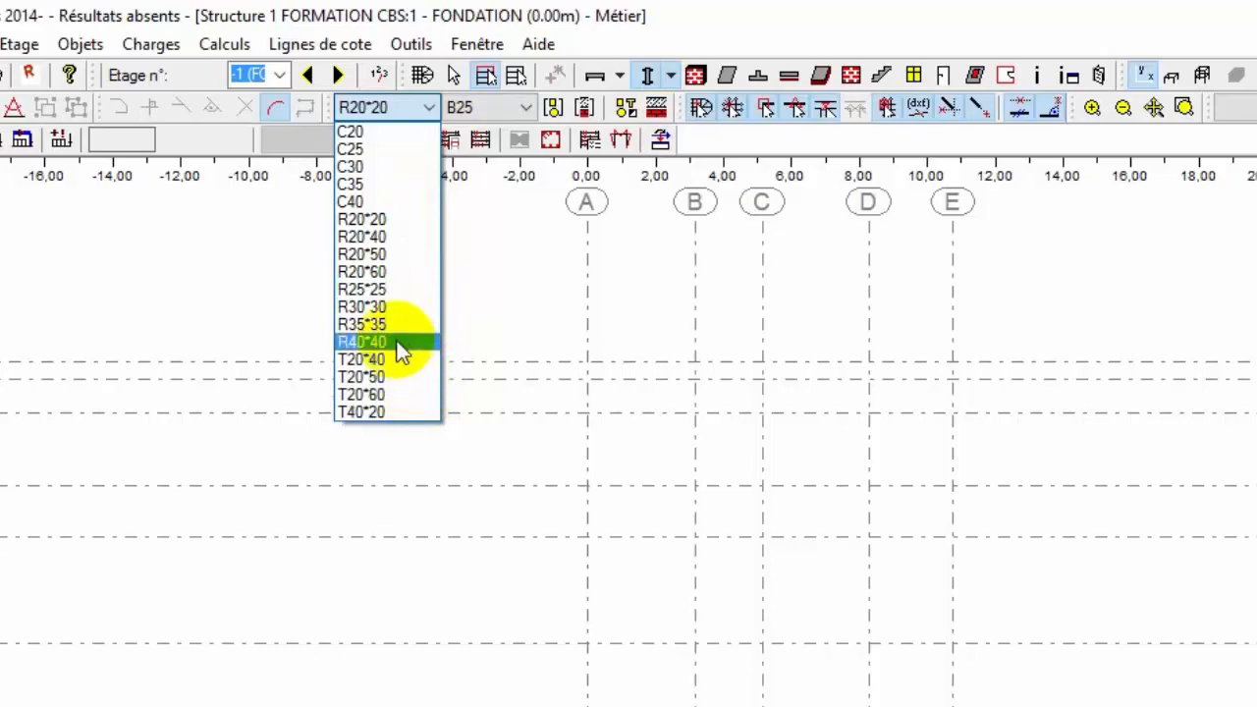
{"action": "left_click", "coordinate": [425, 108]}
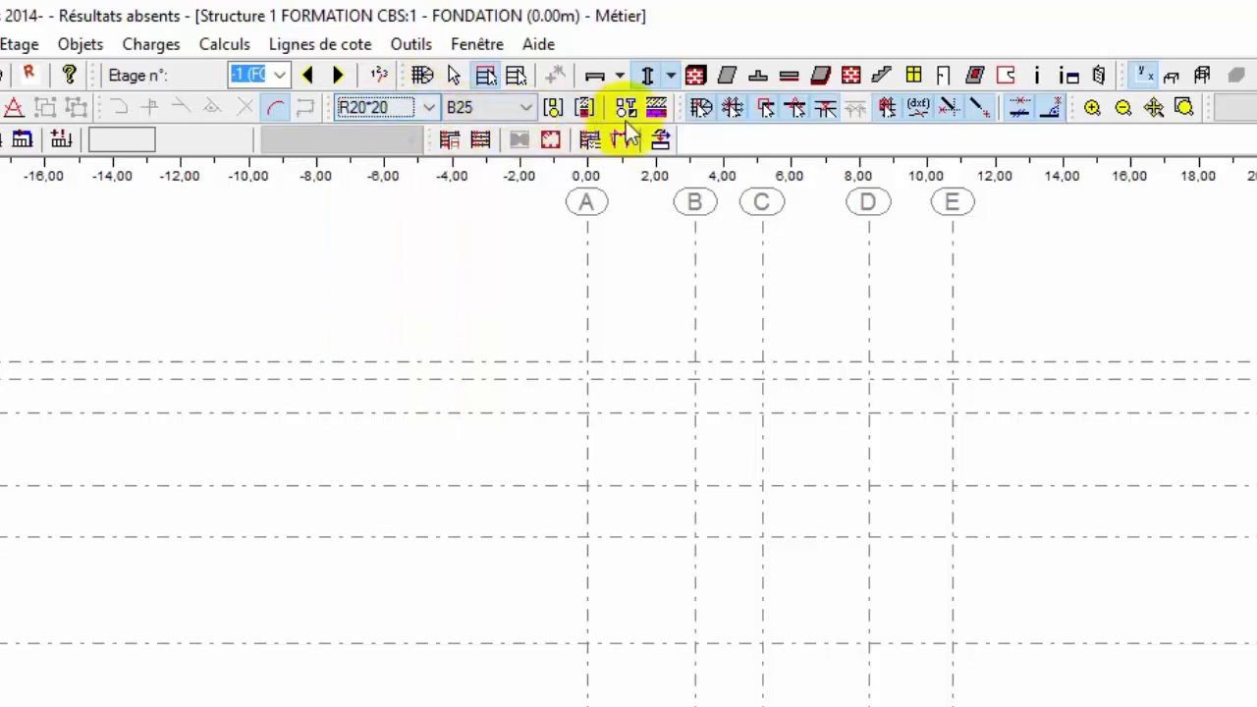
{"action": "left_click", "coordinate": [626, 108]}
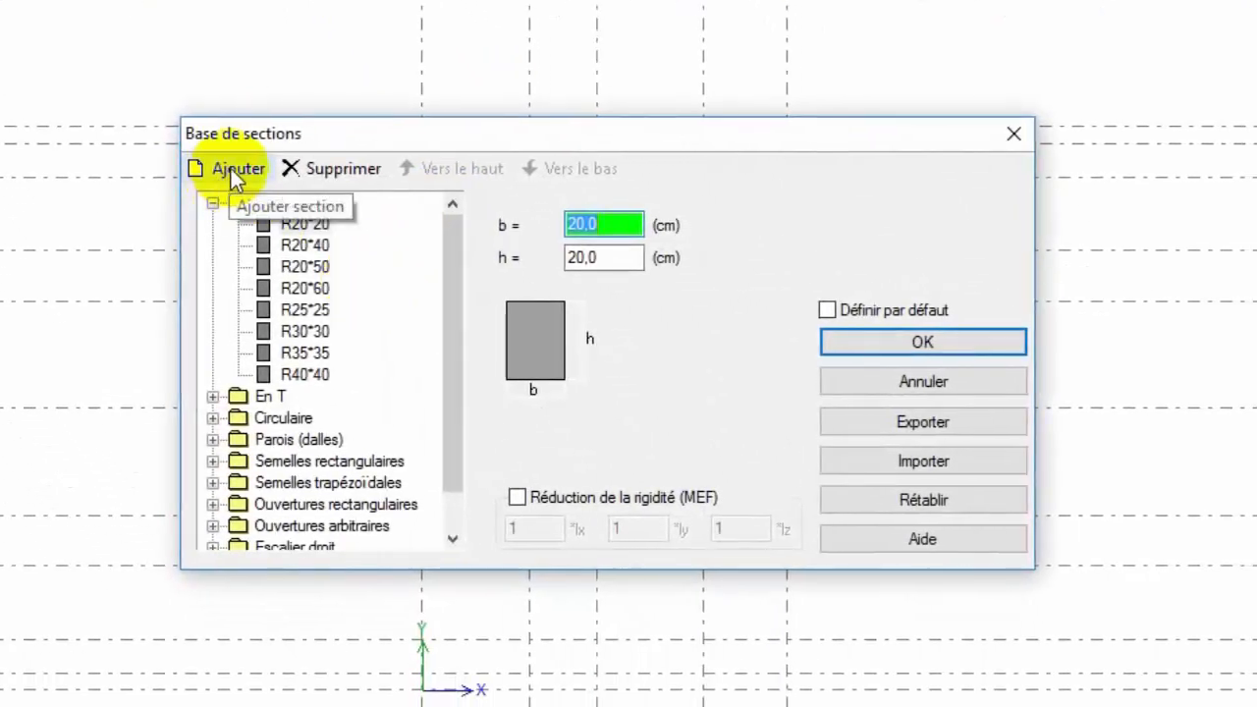
{"action": "left_click", "coordinate": [230, 169]}
{"action": "left_click", "coordinate": [611, 257]}
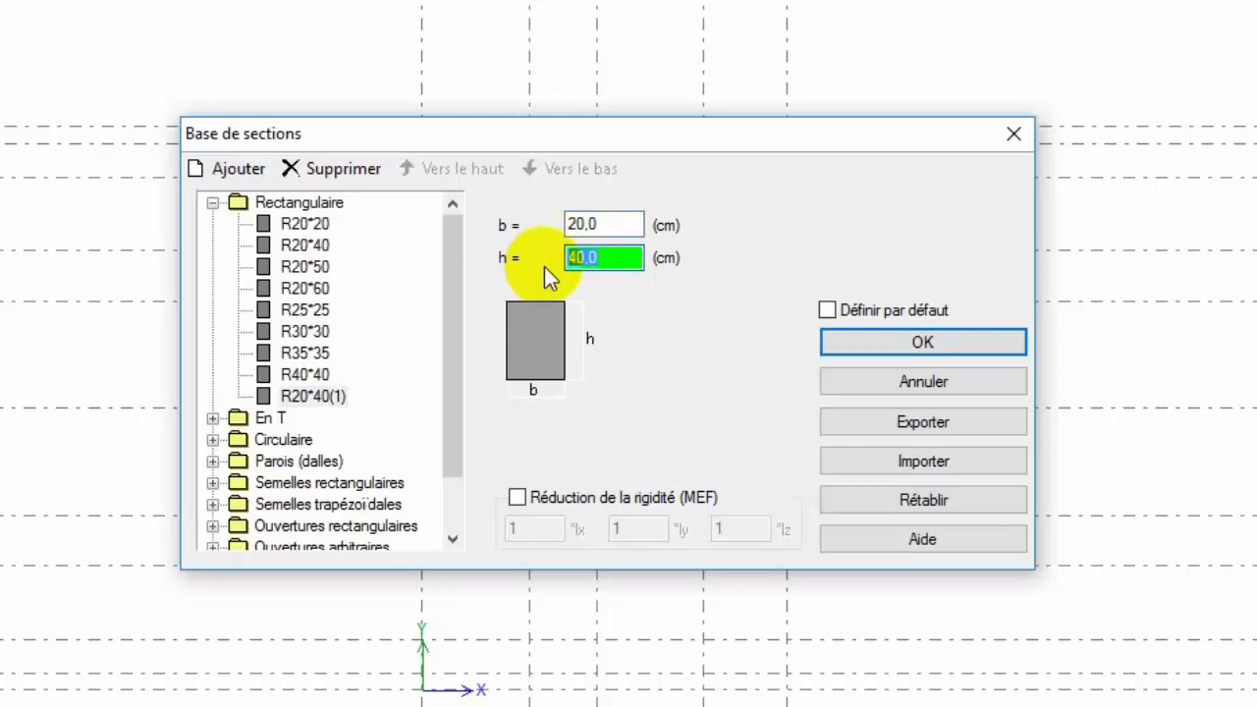
{"action": "type", "text": "30"}
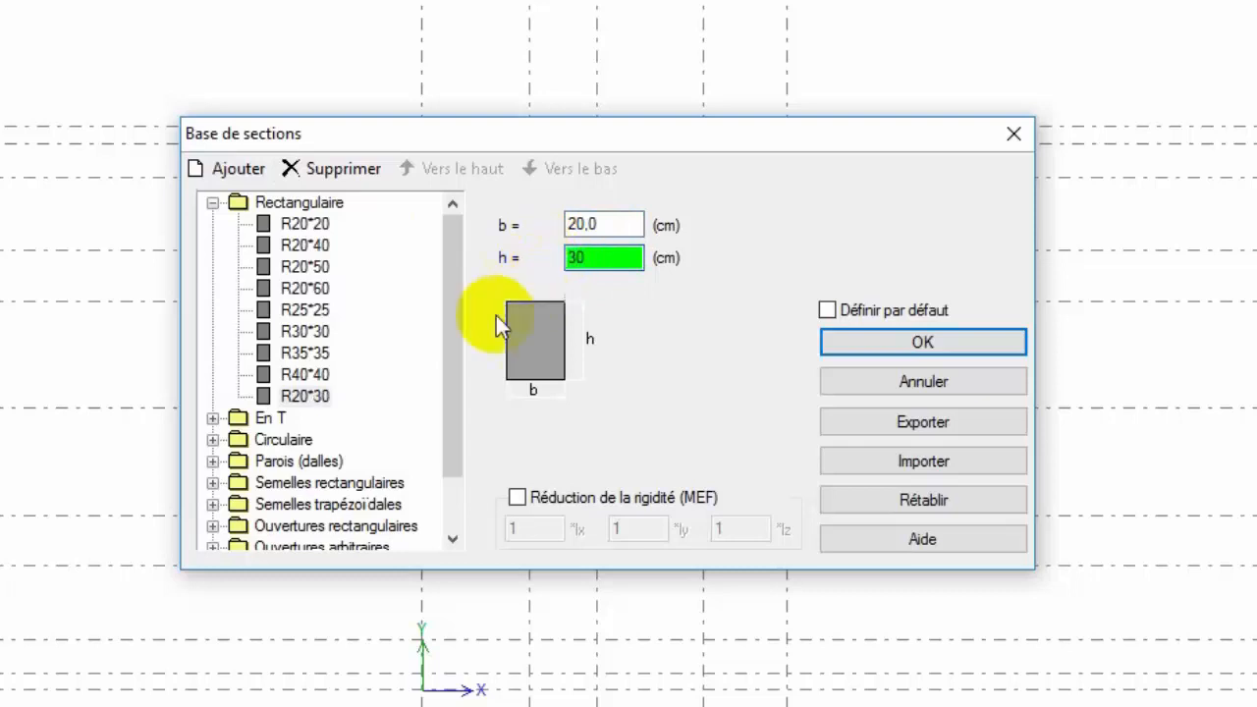
- Add a second rectangular section with b 30 cm and h 20 cm and confirm the section database
{"action": "left_click", "coordinate": [238, 171]}
{"action": "left_click", "coordinate": [601, 226]}
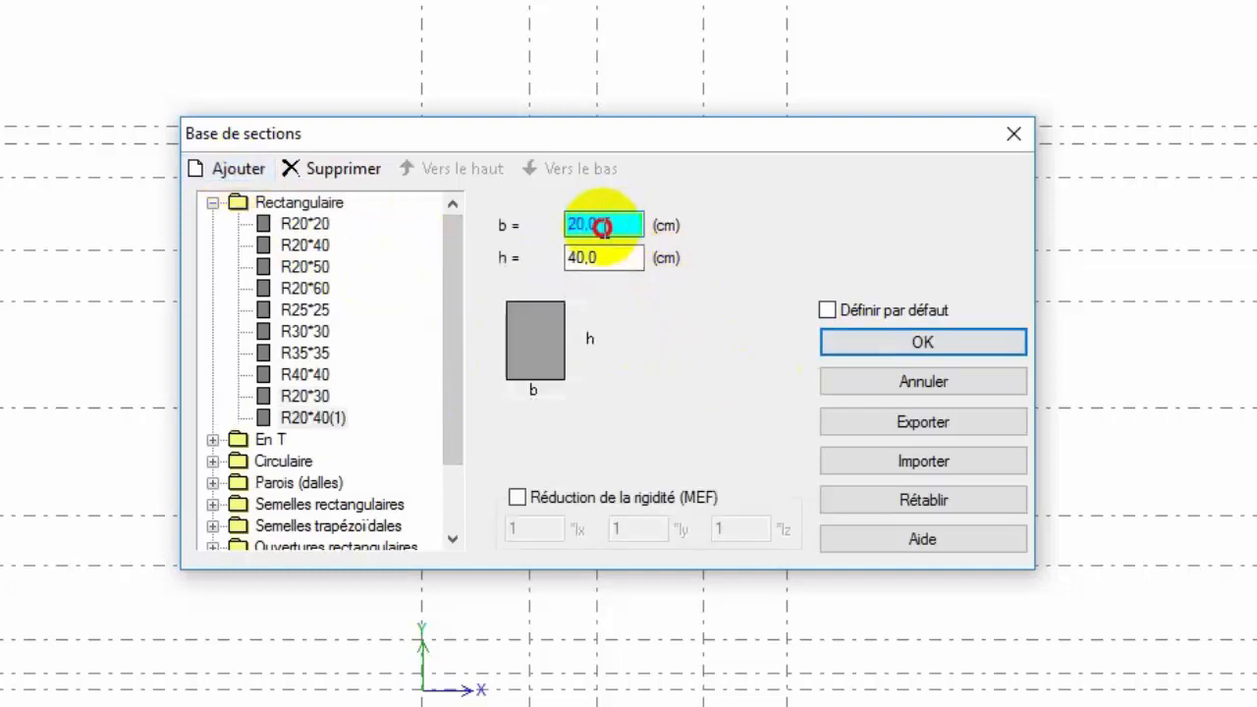
{"action": "type", "text": "30"}
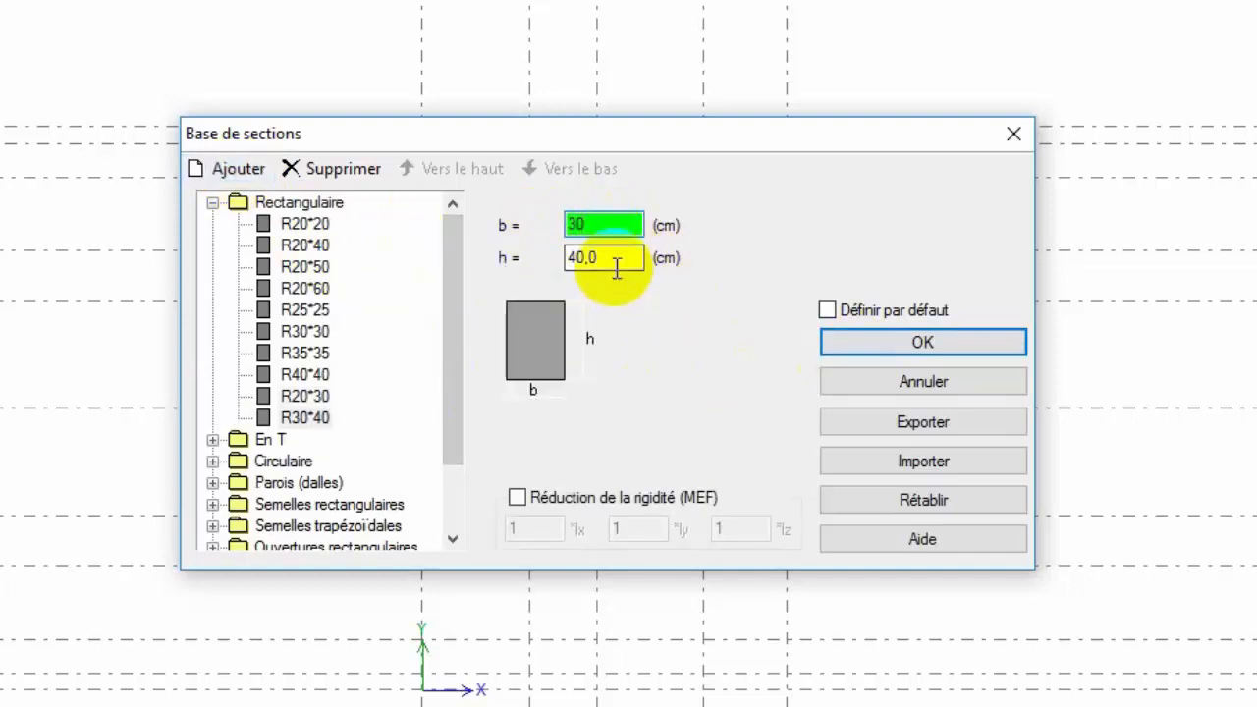
{"action": "left_click", "coordinate": [616, 265]}
{"action": "type", "text": "20"}
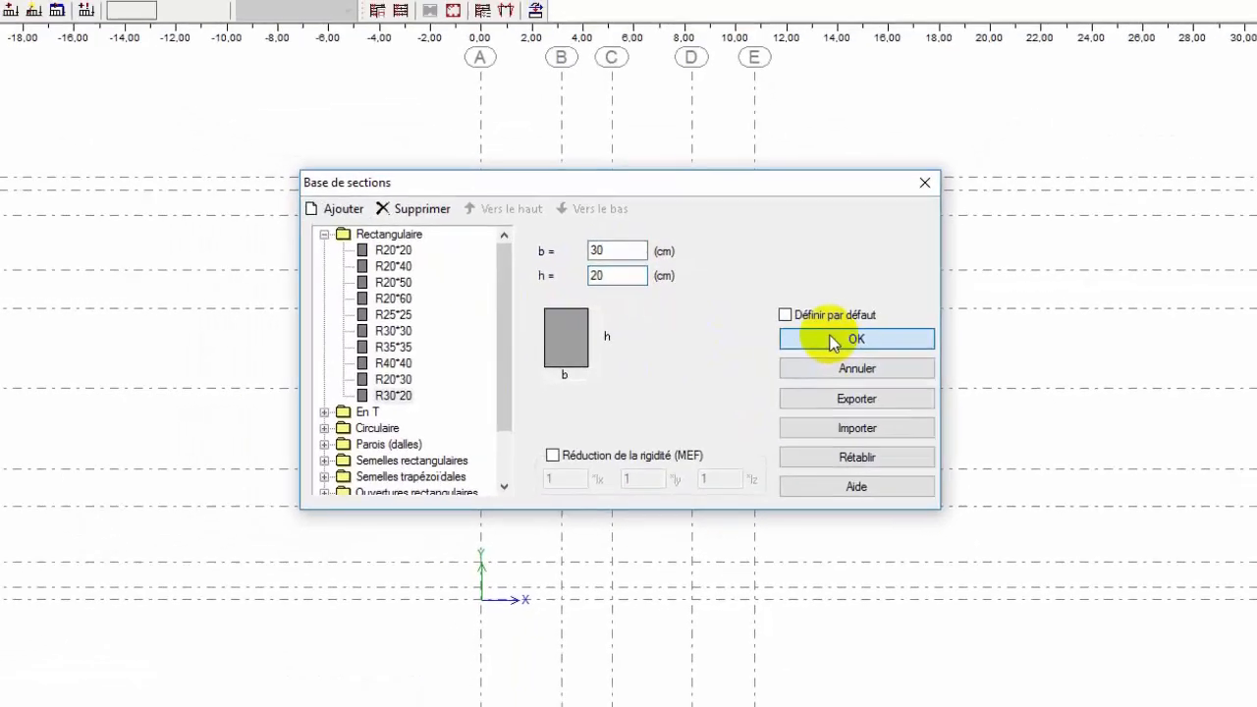
{"action": "left_click", "coordinate": [832, 341]}
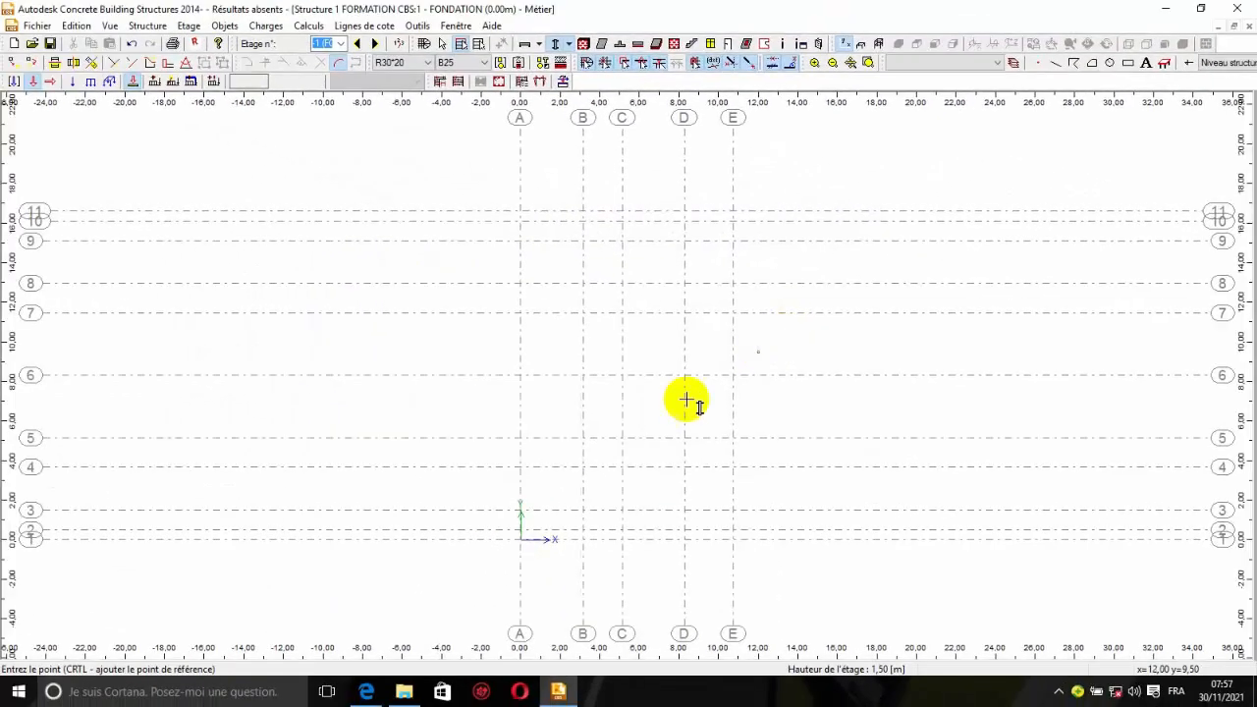
- Compare the columns and footings across axes A to H and 1 to 11 of the foundation plan PDF with the Concrete Building Structures grid
{"action": "left_click", "coordinate": [365, 691]}
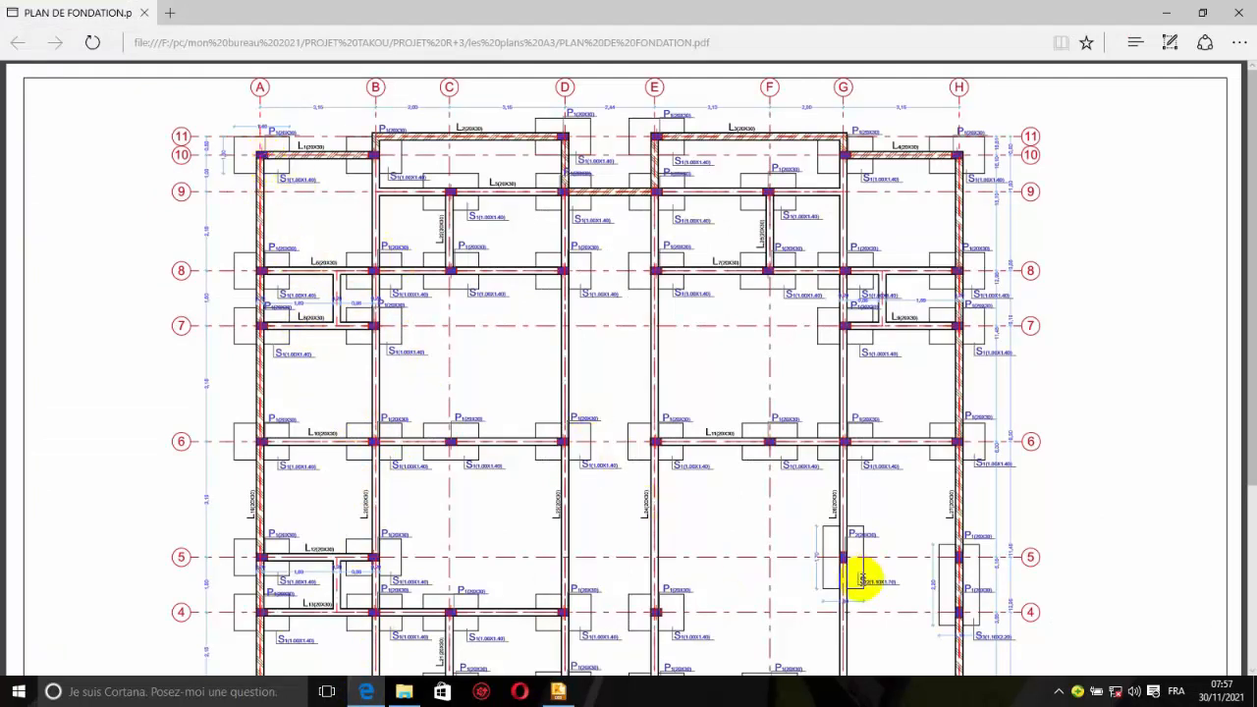
{"action": "scroll", "coordinate": [850, 560], "scroll_direction": "down", "scroll_amount": 3}
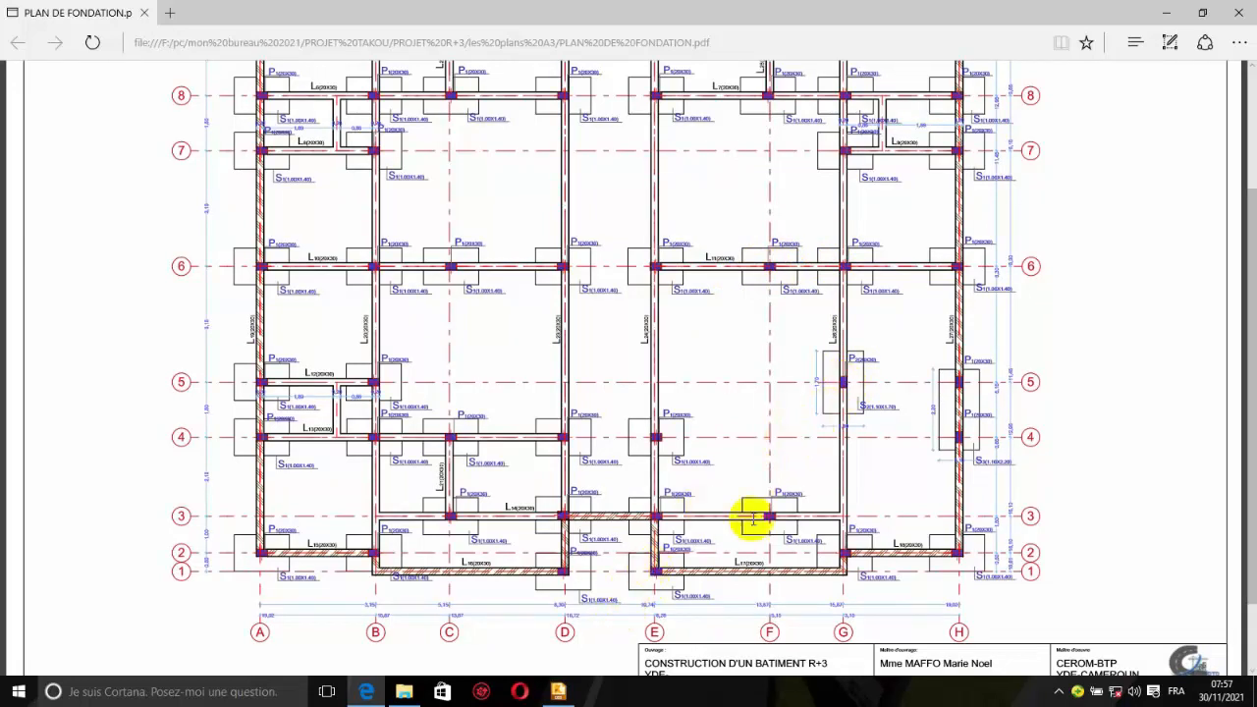
{"action": "left_click", "coordinate": [558, 693]}
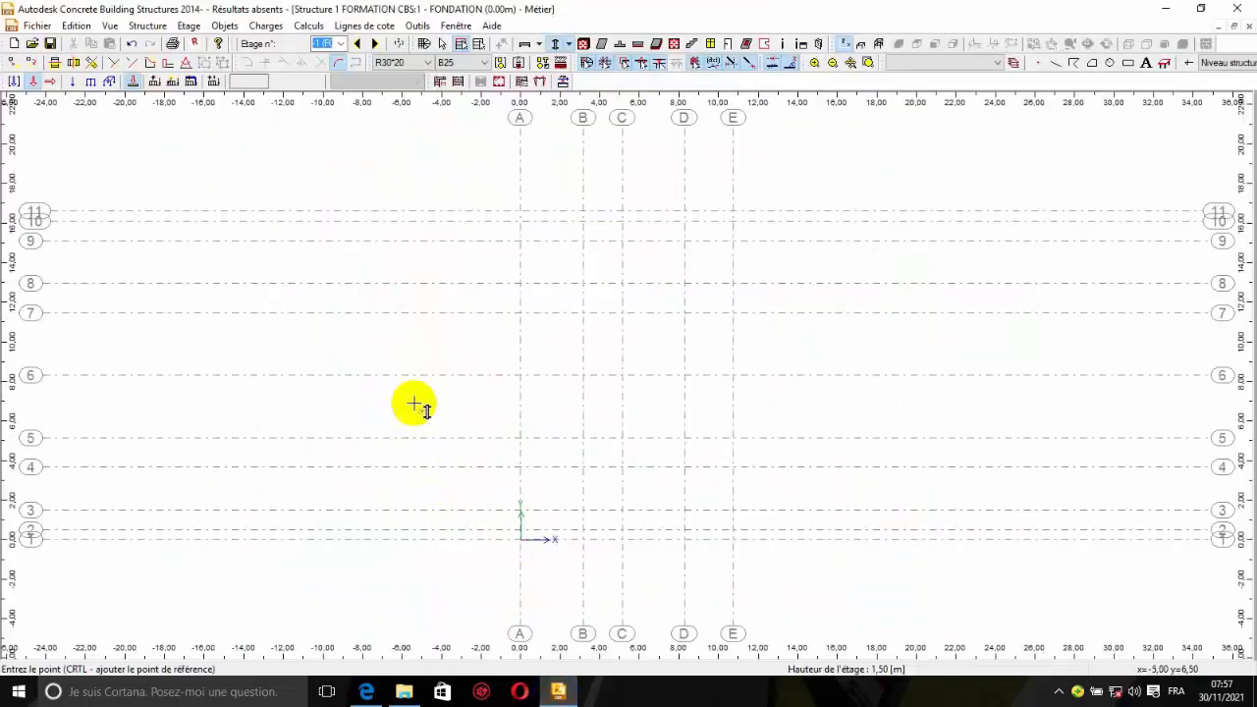
{"action": "left_click", "coordinate": [367, 693]}
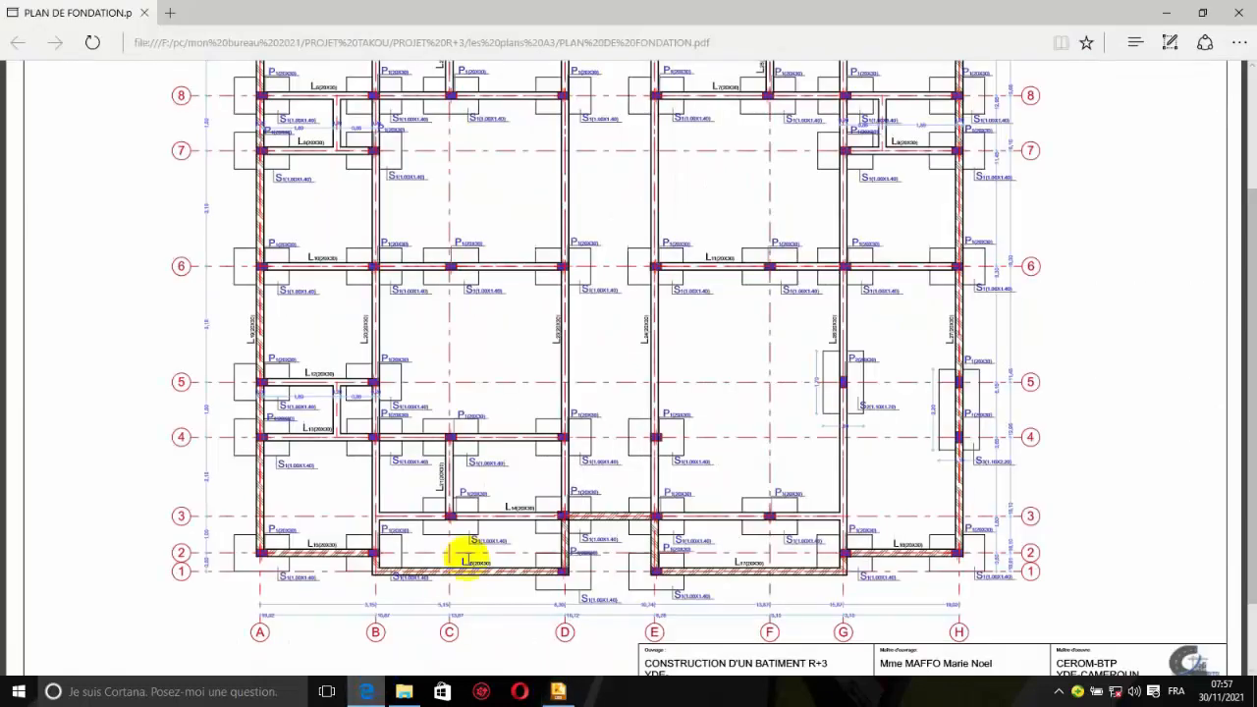
{"action": "scroll", "coordinate": [570, 383], "scroll_direction": "up", "scroll_amount": 2, "text": "ctrl"}
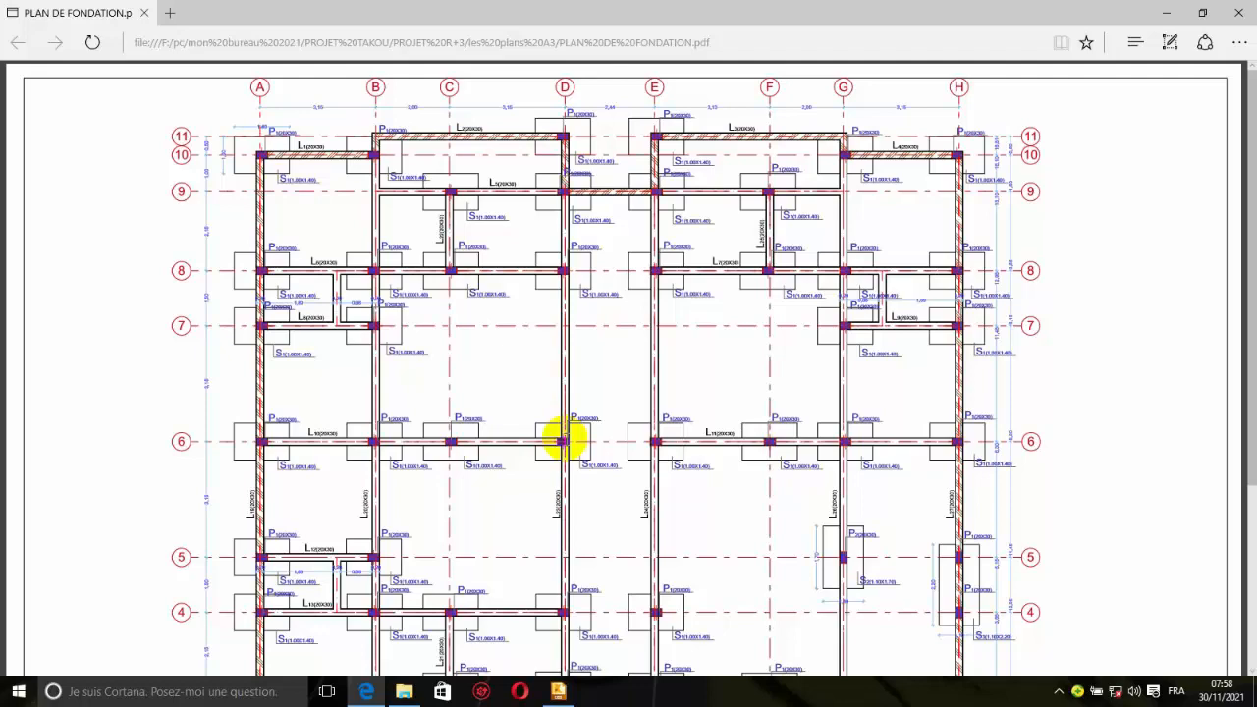
{"action": "scroll", "coordinate": [563, 441], "scroll_direction": "down", "scroll_amount": 3}
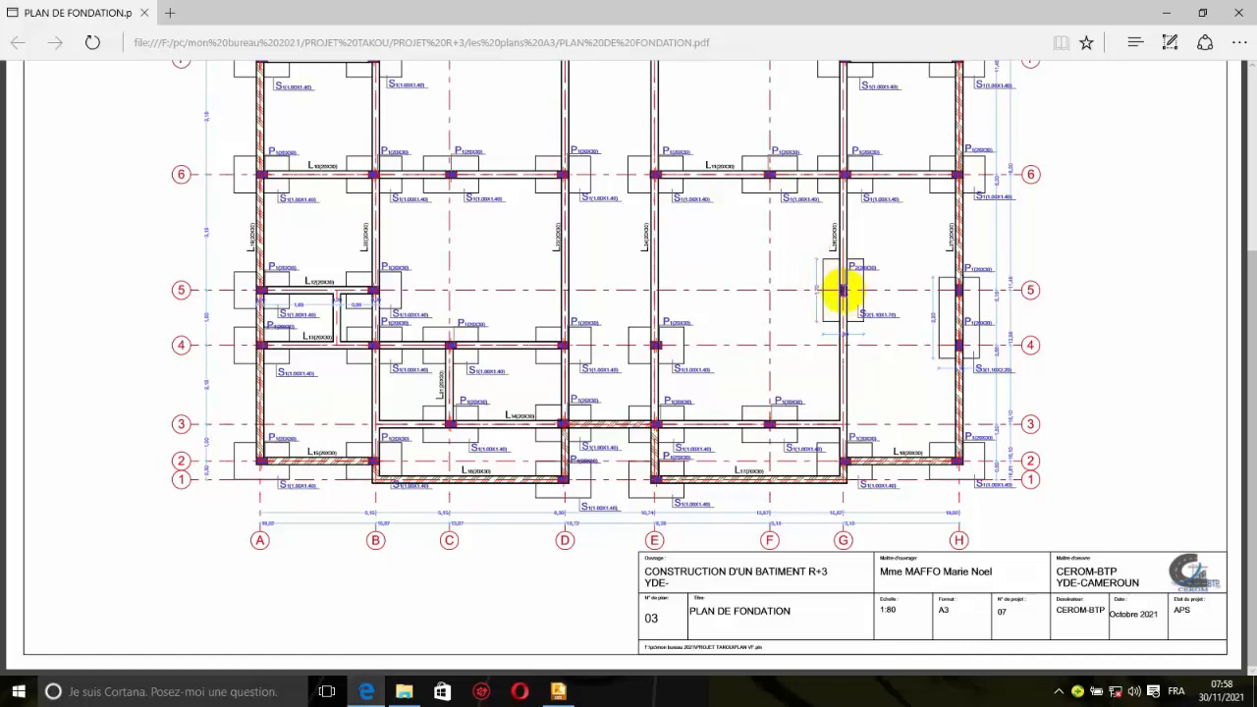
{"action": "scroll", "coordinate": [422, 384], "scroll_direction": "up", "scroll_amount": 2}
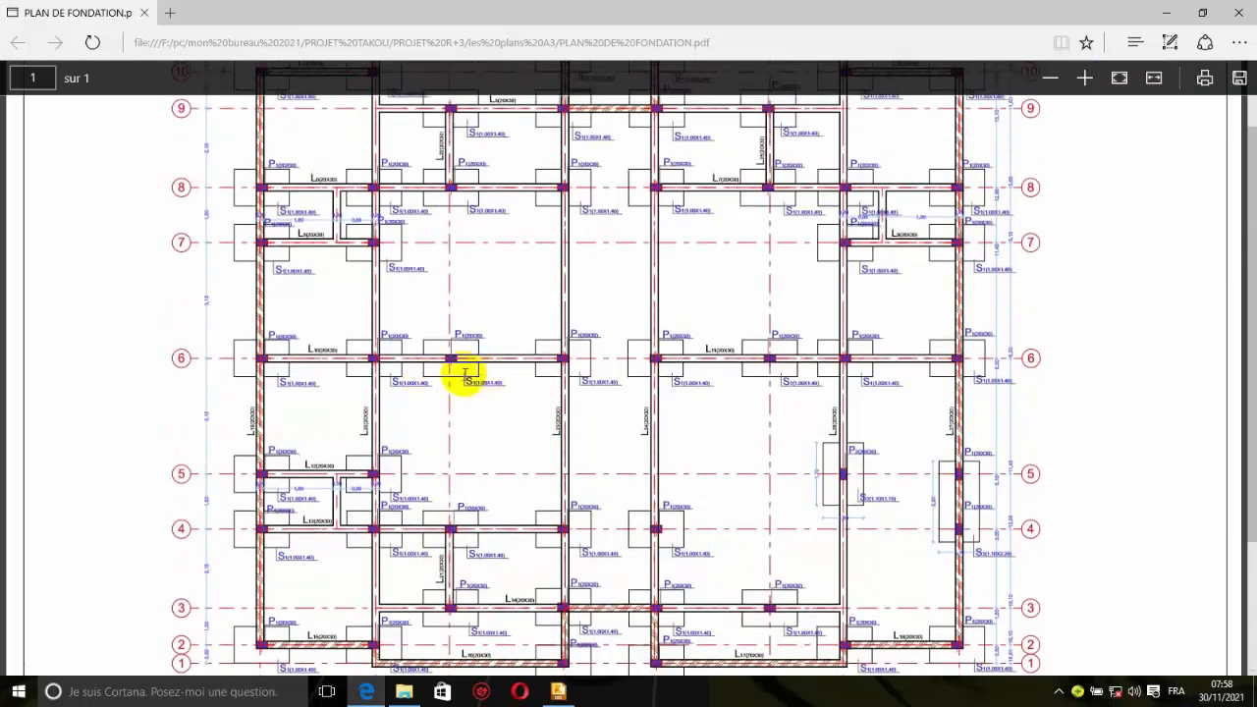
{"action": "scroll", "coordinate": [378, 357], "scroll_direction": "up", "scroll_amount": 1}
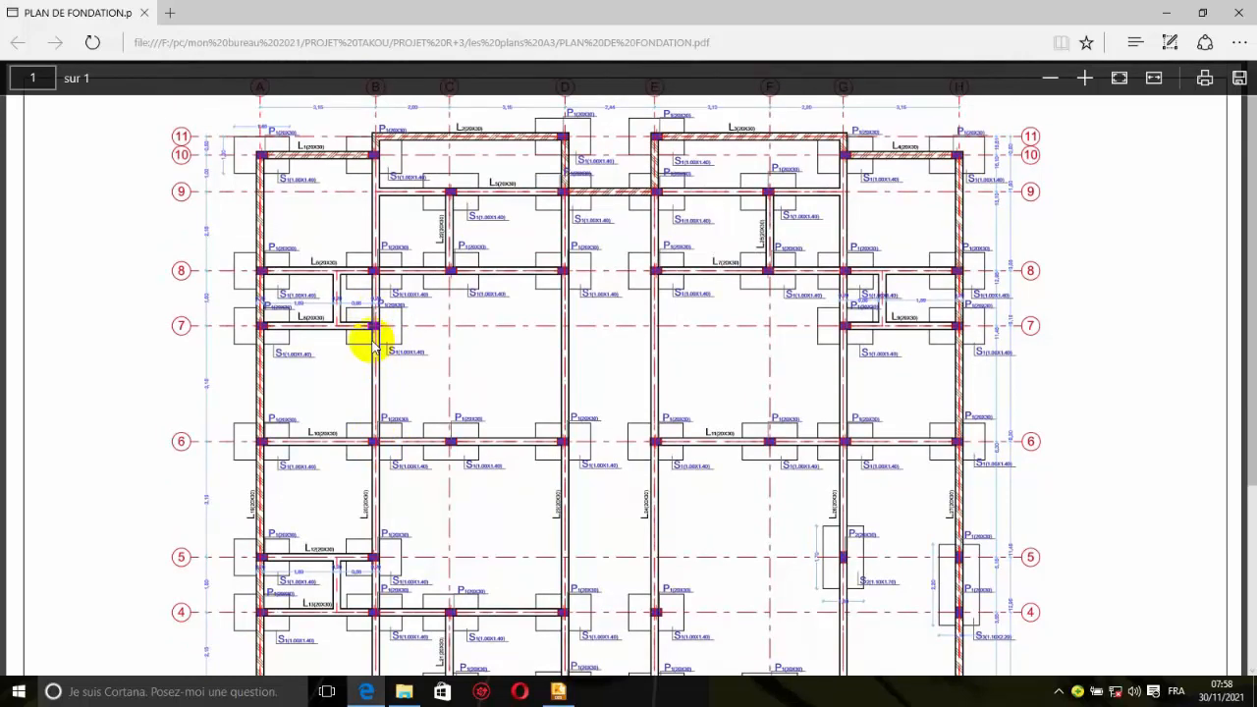
{"action": "scroll", "coordinate": [368, 339], "scroll_direction": "down", "scroll_amount": 1}
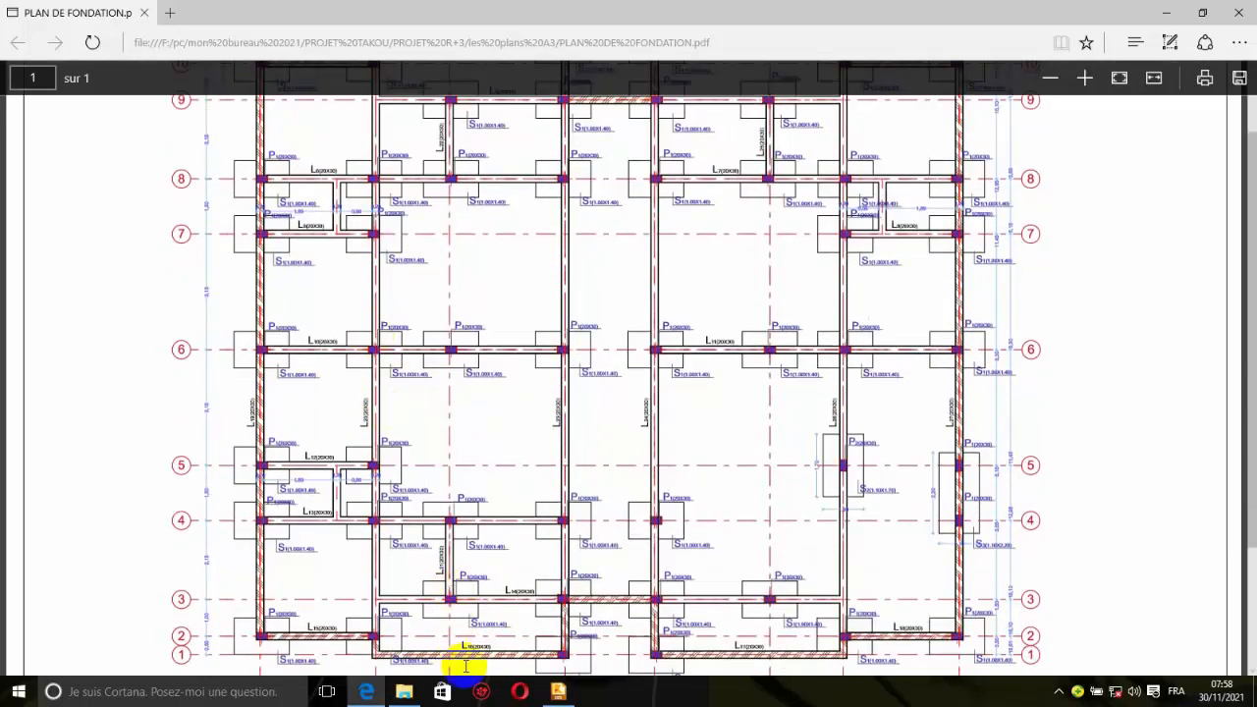
{"action": "mouse_move", "coordinate": [568, 693]}
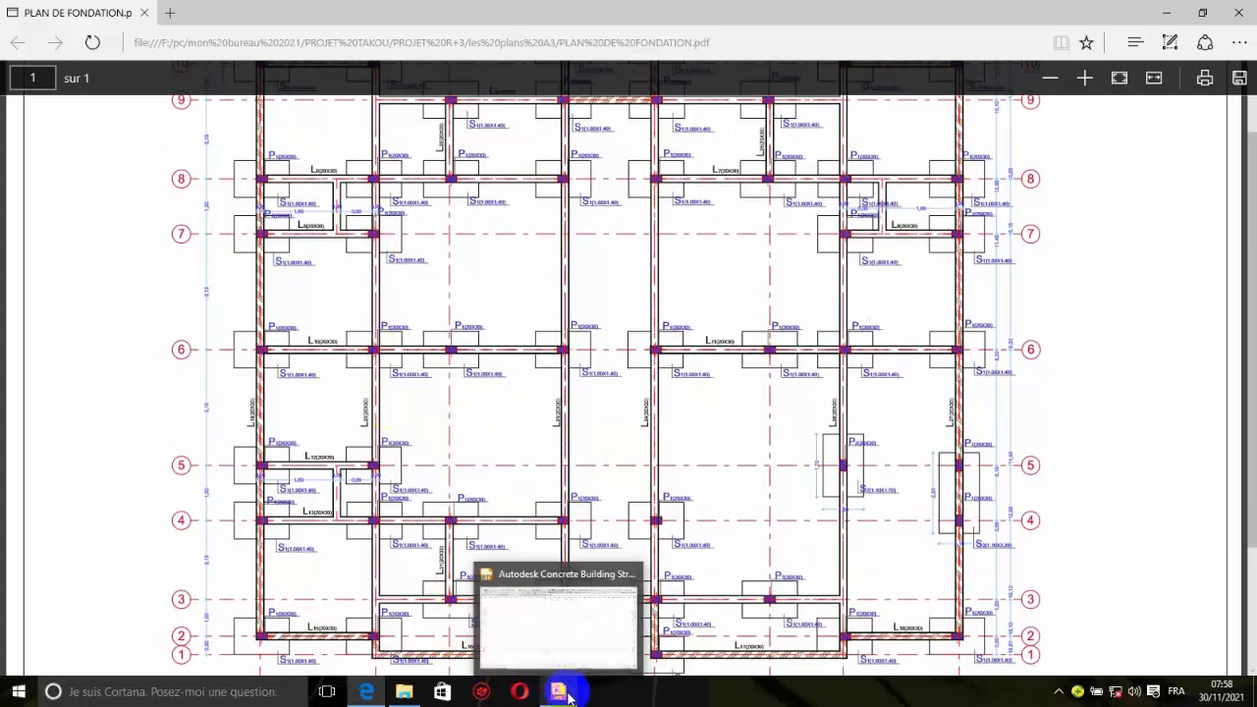
{"action": "left_click", "coordinate": [541, 644]}
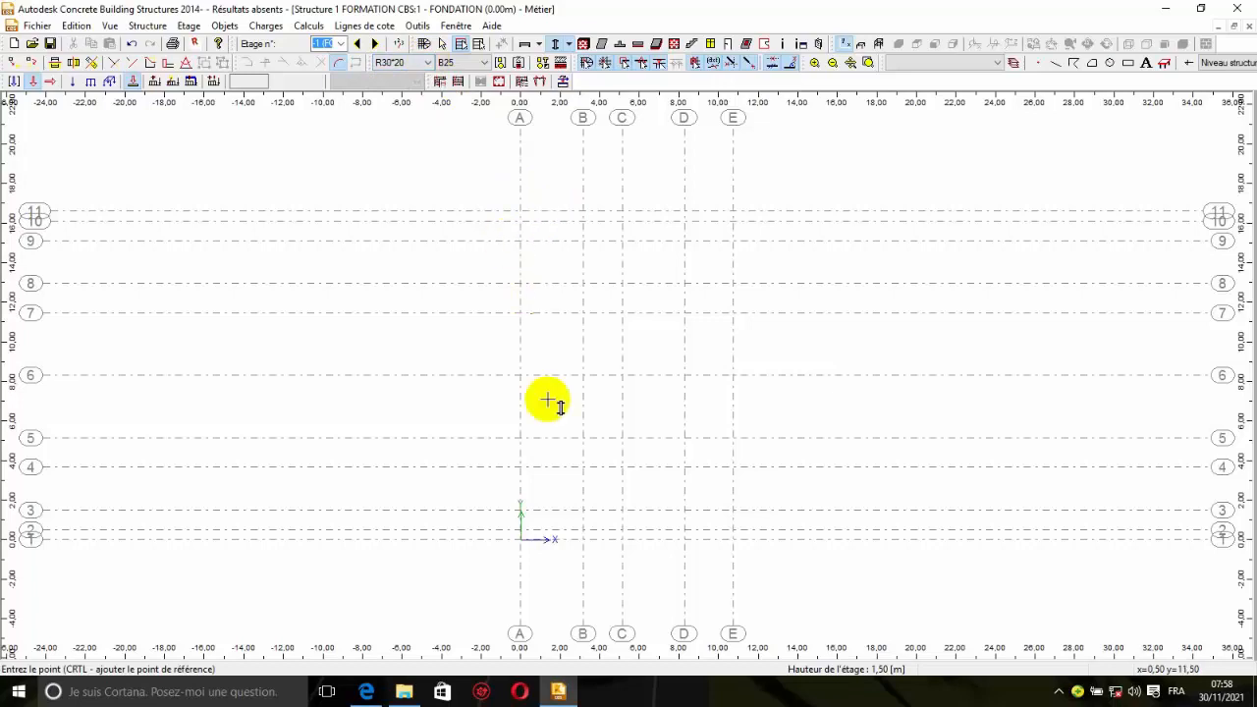
- Check the column positions on axes A and B of the foundation plan PDF again and return to the Concrete Building Structures grid
{"action": "left_click", "coordinate": [365, 692]}
{"action": "scroll", "coordinate": [325, 471], "scroll_direction": "up", "scroll_amount": 1}
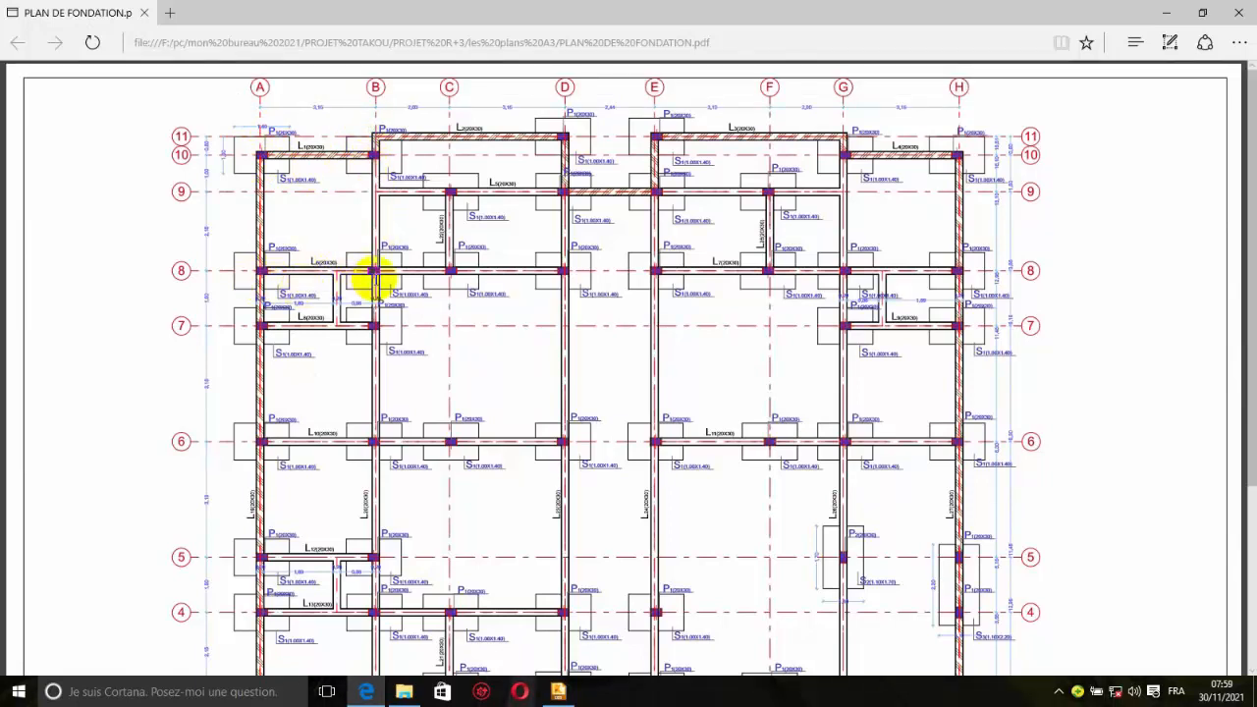
{"action": "left_click", "coordinate": [557, 692]}
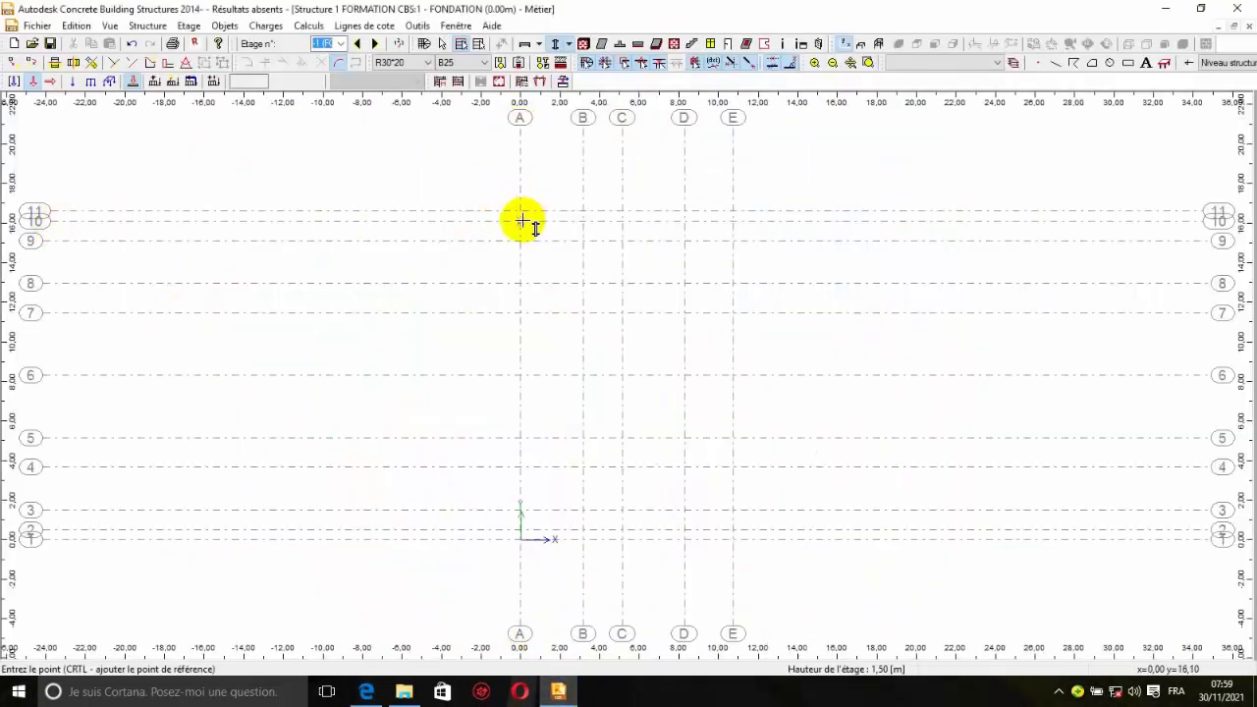
{"action": "scroll", "coordinate": [524, 221], "scroll_direction": "up", "scroll_amount": 2}
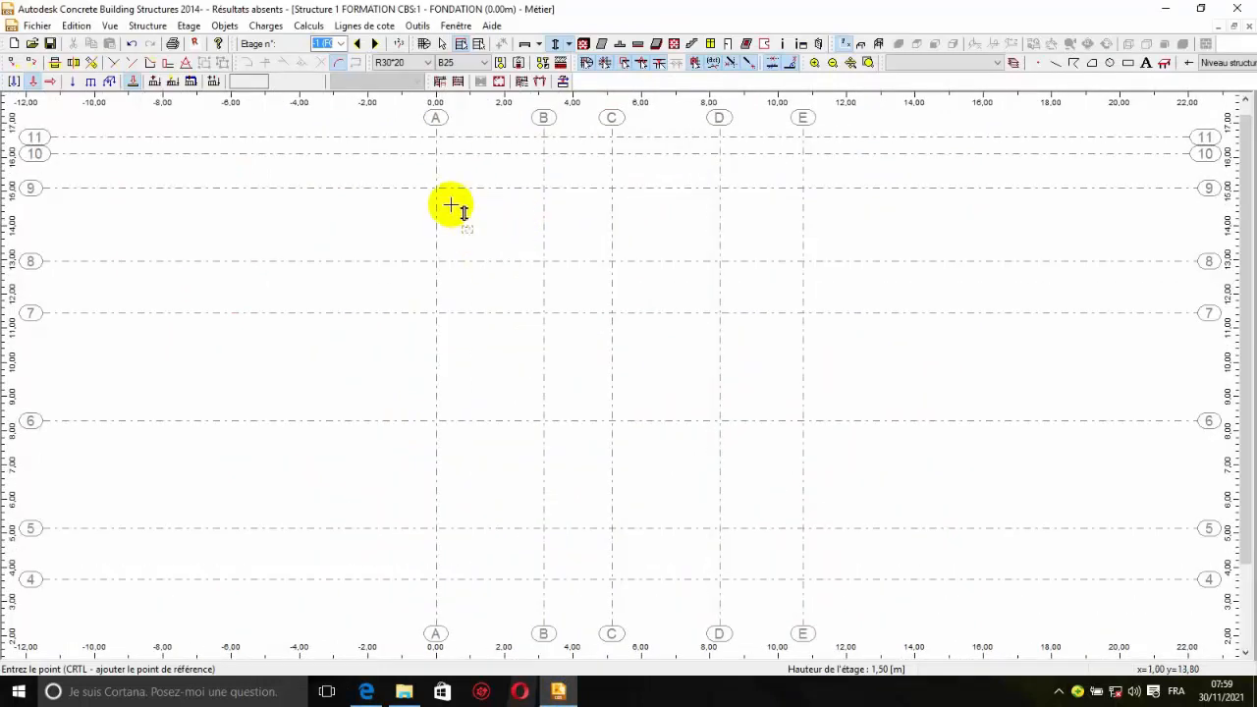
- Place R30*20 columns of B25 concrete where axis 10 crosses axes A and B on the FONDATION storey
{"action": "left_click", "coordinate": [436, 154]}
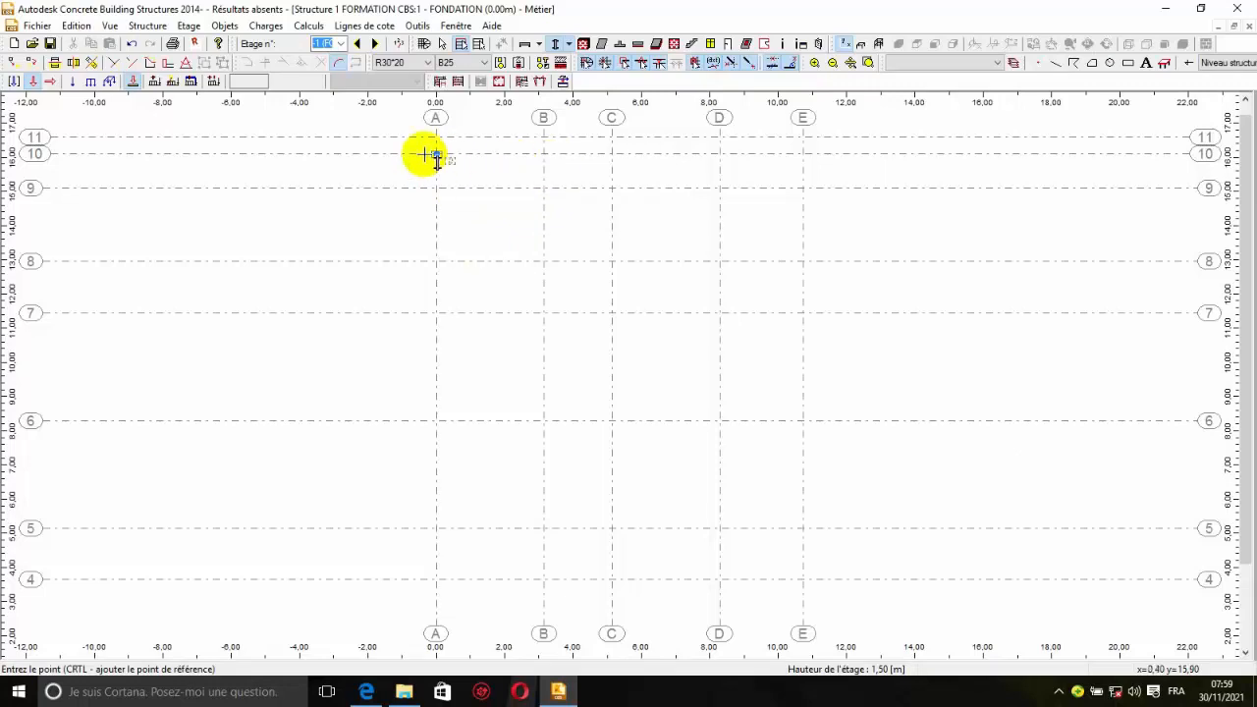
{"action": "scroll", "coordinate": [419, 150], "scroll_direction": "up", "scroll_amount": 3}
{"action": "scroll", "coordinate": [416, 151], "scroll_direction": "up", "scroll_amount": 1}
{"action": "scroll", "coordinate": [561, 227], "scroll_direction": "down", "scroll_amount": 3}
{"action": "scroll", "coordinate": [232, 206], "scroll_direction": "up", "scroll_amount": 3}
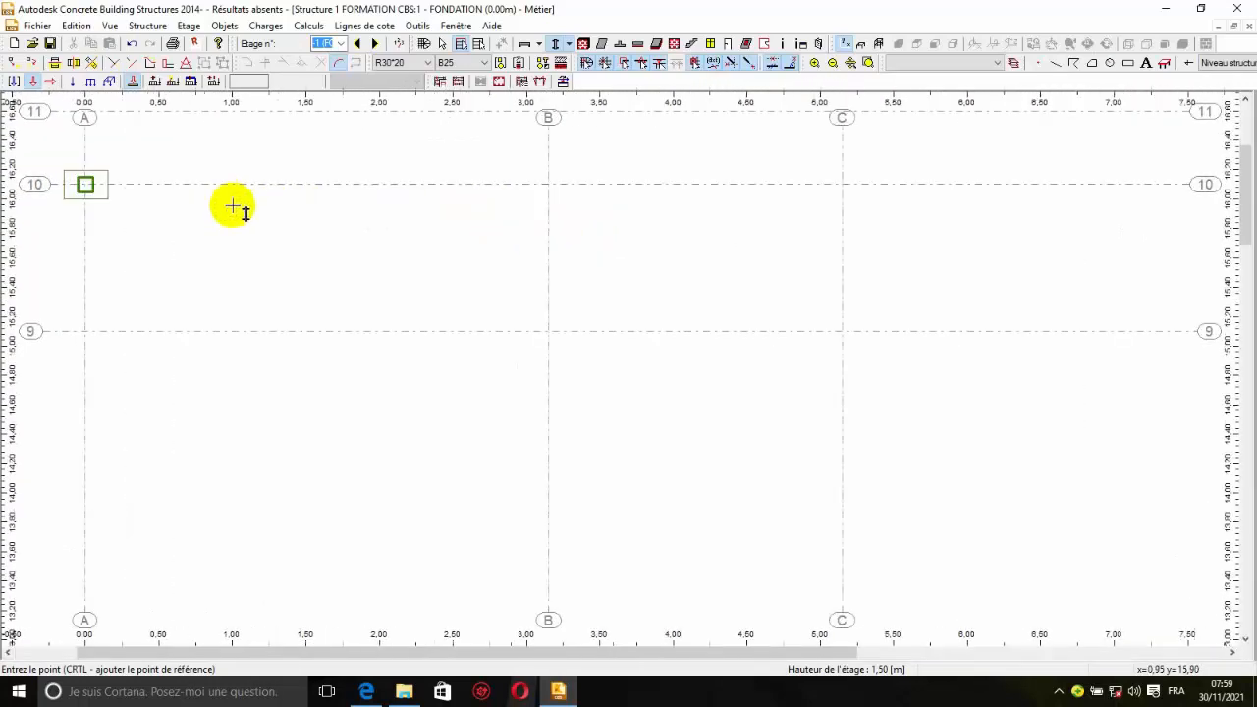
{"action": "scroll", "coordinate": [548, 226], "scroll_direction": "down", "scroll_amount": 1}
{"action": "scroll", "coordinate": [555, 228], "scroll_direction": "down", "scroll_amount": 2}
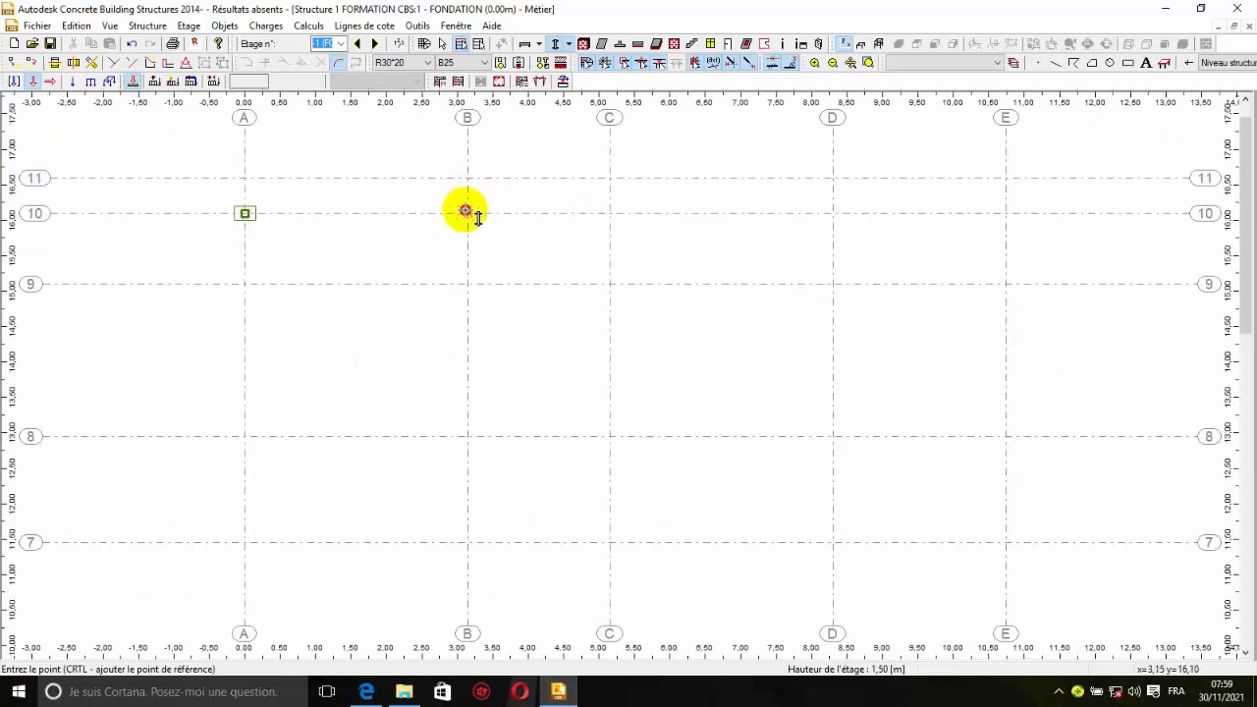
{"action": "left_click", "coordinate": [465, 211]}
{"action": "scroll", "coordinate": [483, 272], "scroll_direction": "down", "scroll_amount": 3}
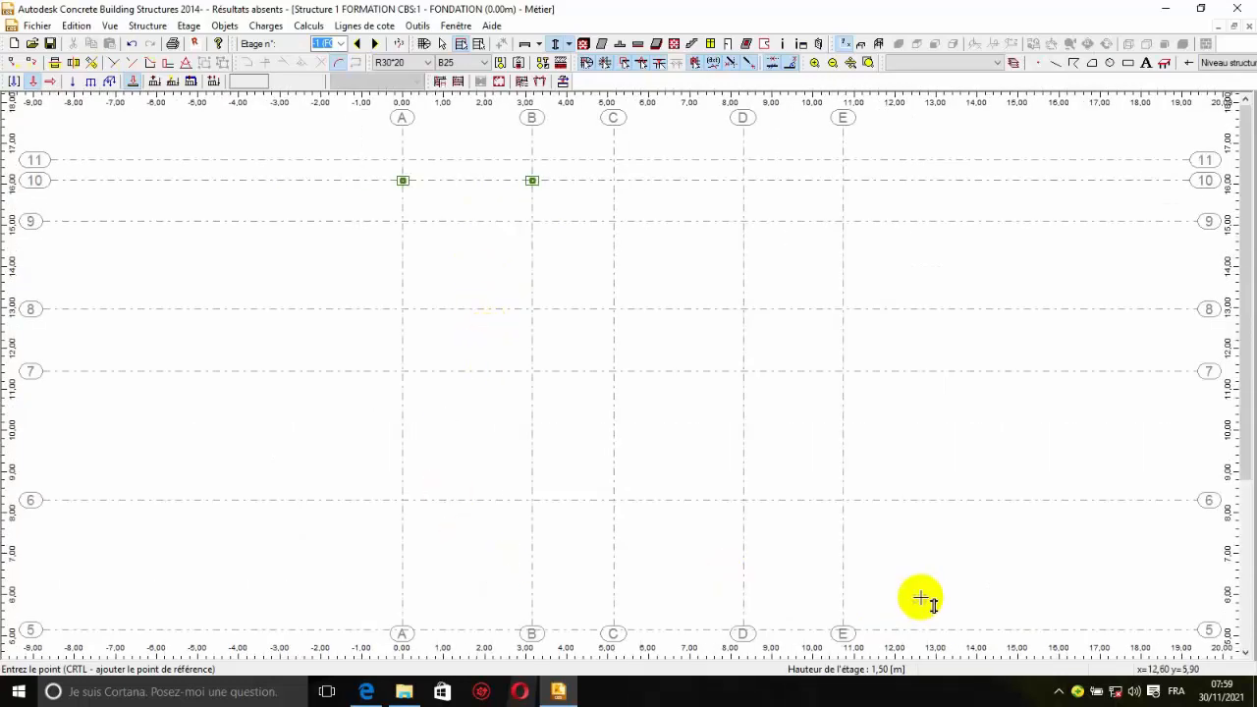
{"action": "left_click", "coordinate": [1057, 693]}
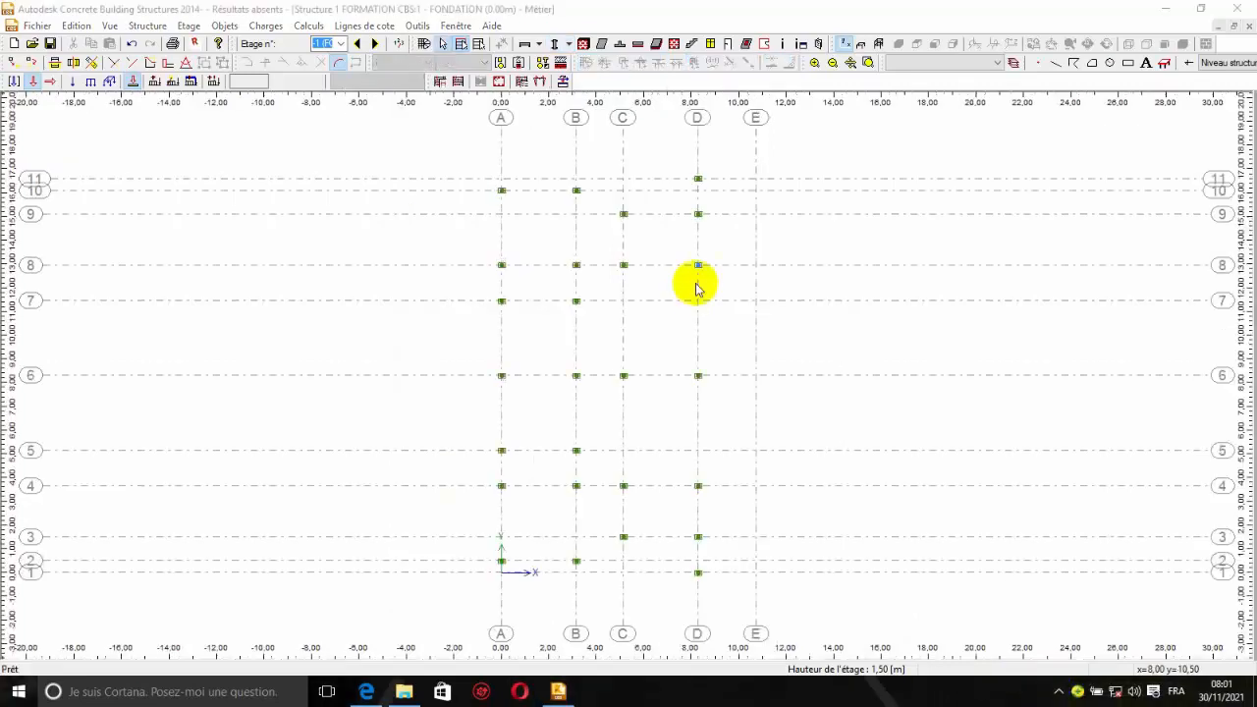
- Inspect the placed columns in plan and in a rendered 3D view of the whole structure, and return to the FONDATION plan view
{"action": "scroll", "coordinate": [696, 281], "scroll_direction": "up", "scroll_amount": 3}
{"action": "scroll", "coordinate": [676, 320], "scroll_direction": "down", "scroll_amount": 3}
{"action": "scroll", "coordinate": [674, 174], "scroll_direction": "up", "scroll_amount": 2}
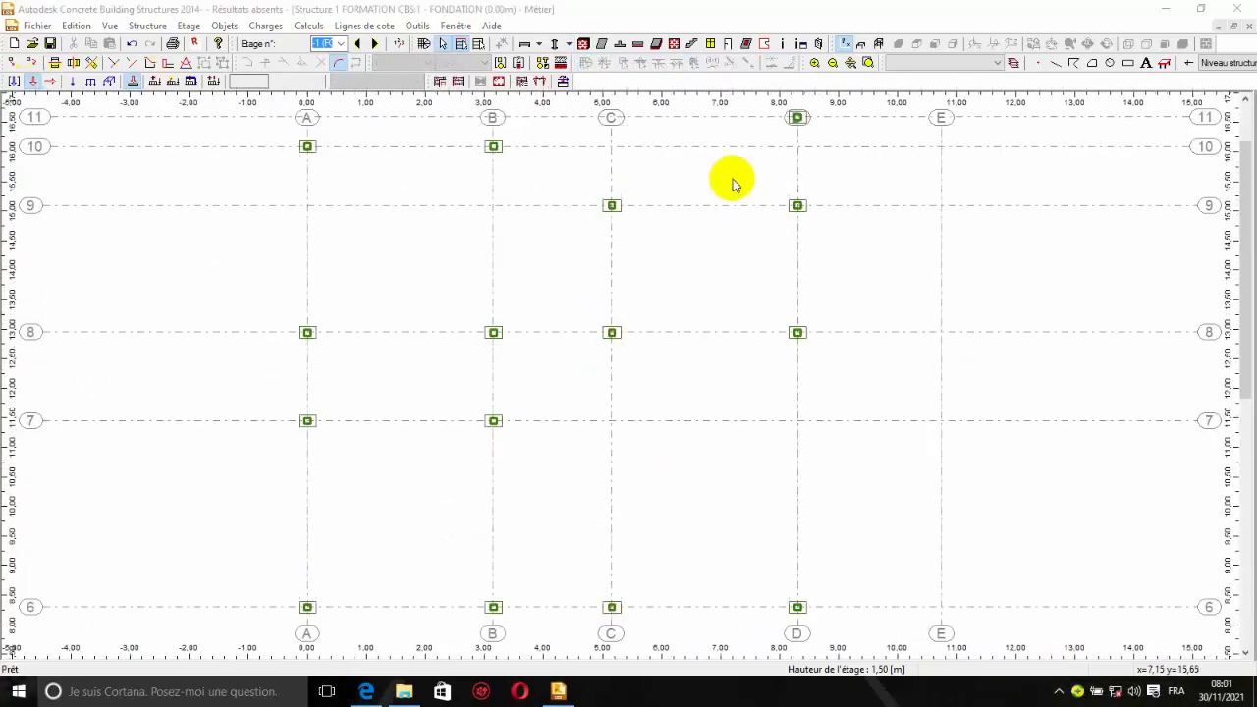
{"action": "scroll", "coordinate": [618, 186], "scroll_direction": "down", "scroll_amount": 2}
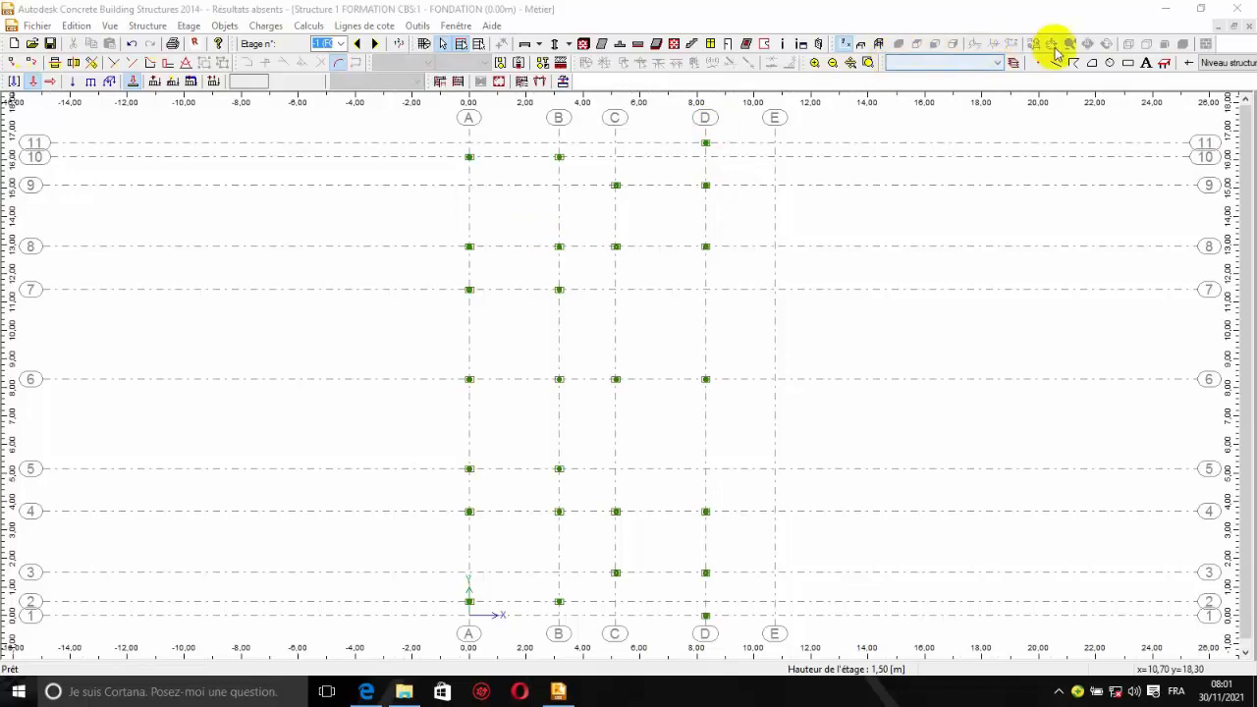
{"action": "left_click", "coordinate": [875, 45]}
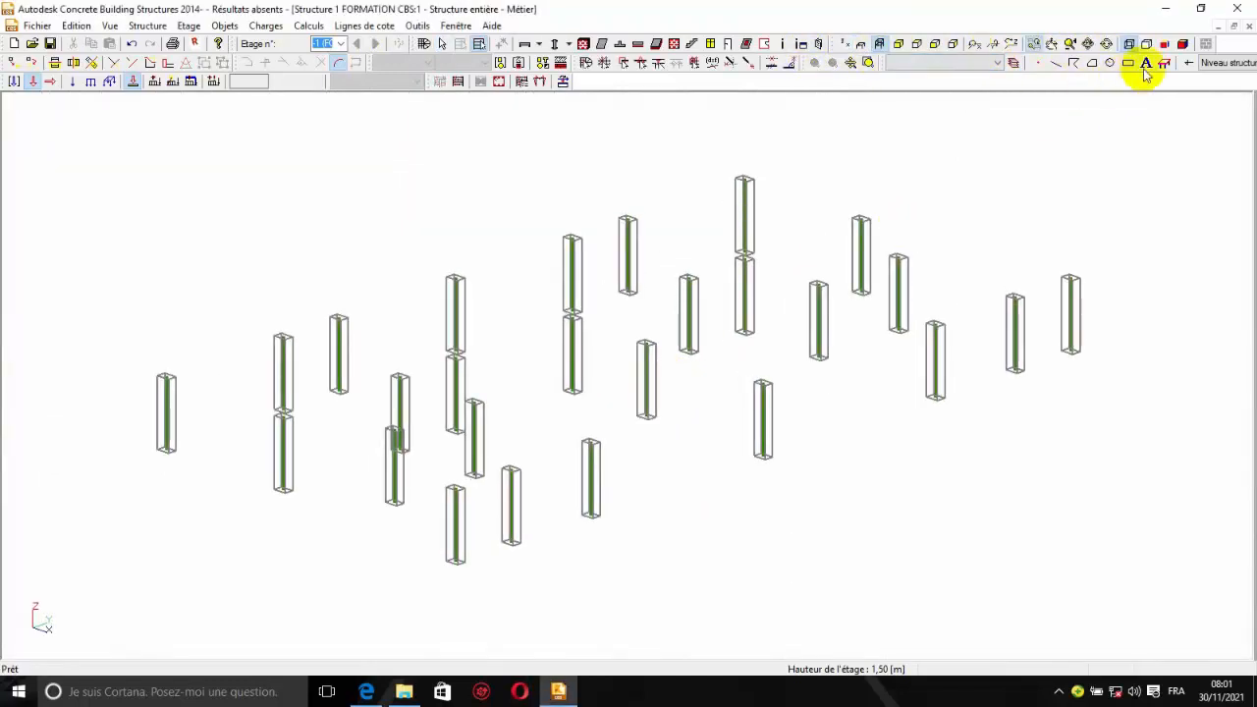
{"action": "left_click", "coordinate": [1182, 43]}
{"action": "scroll", "coordinate": [559, 439], "scroll_direction": "up", "scroll_amount": 1}
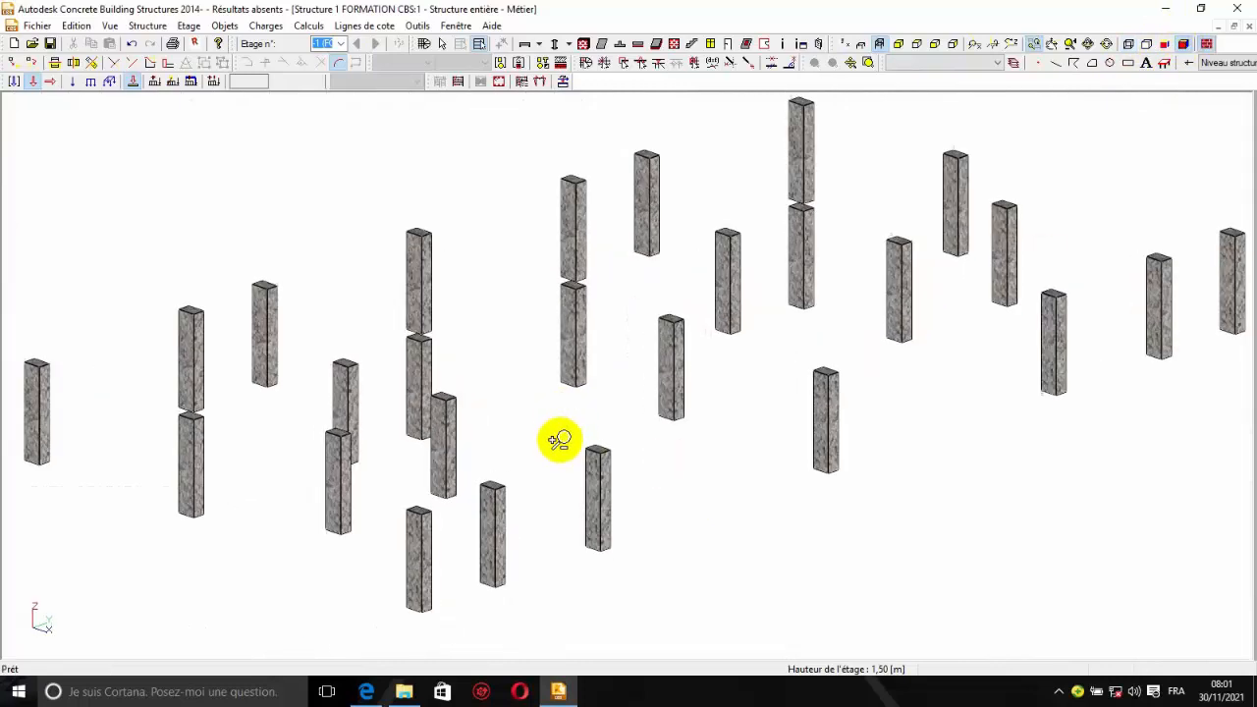
{"action": "scroll", "coordinate": [662, 465], "scroll_direction": "down", "scroll_amount": 5}
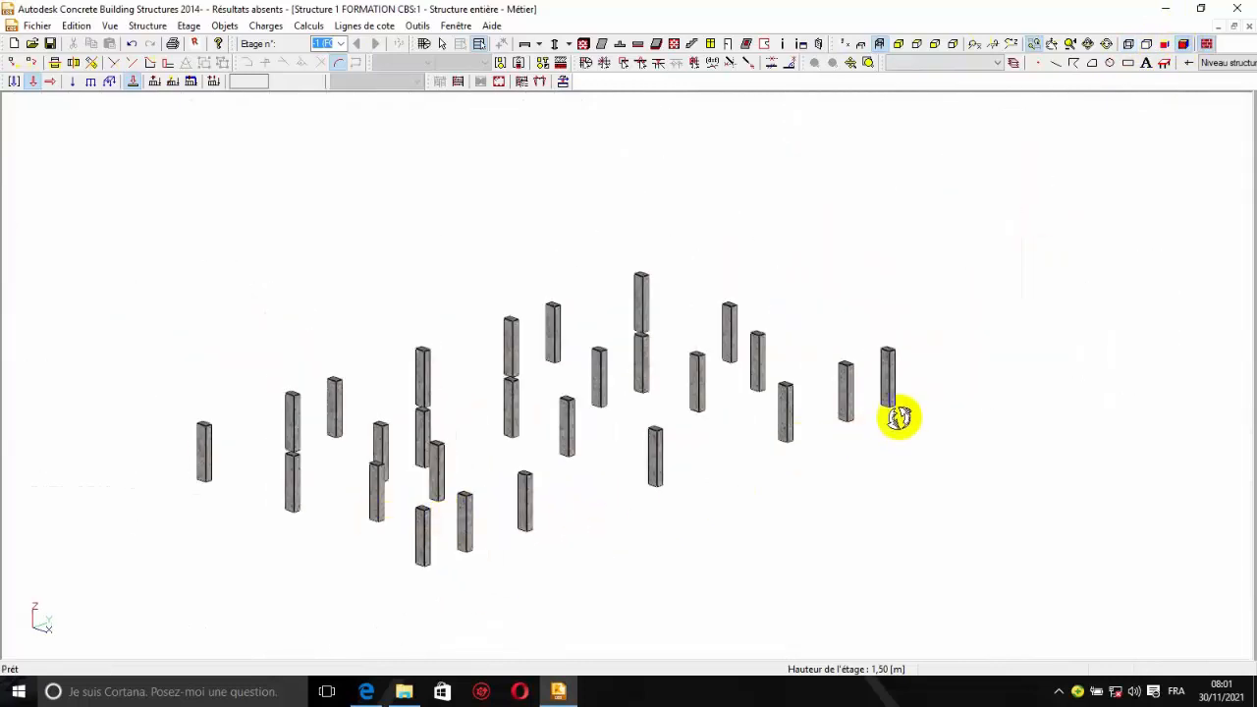
{"action": "scroll", "coordinate": [900, 419], "scroll_direction": "up", "scroll_amount": 3}
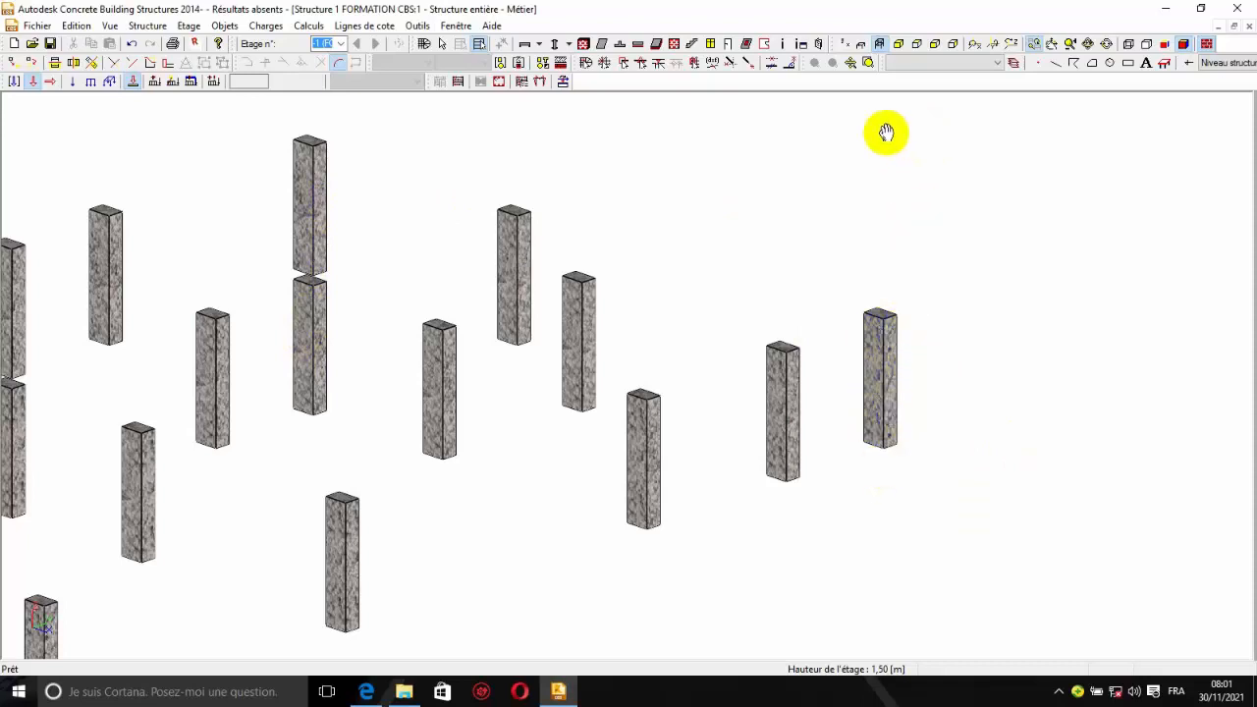
{"action": "left_click", "coordinate": [846, 43]}
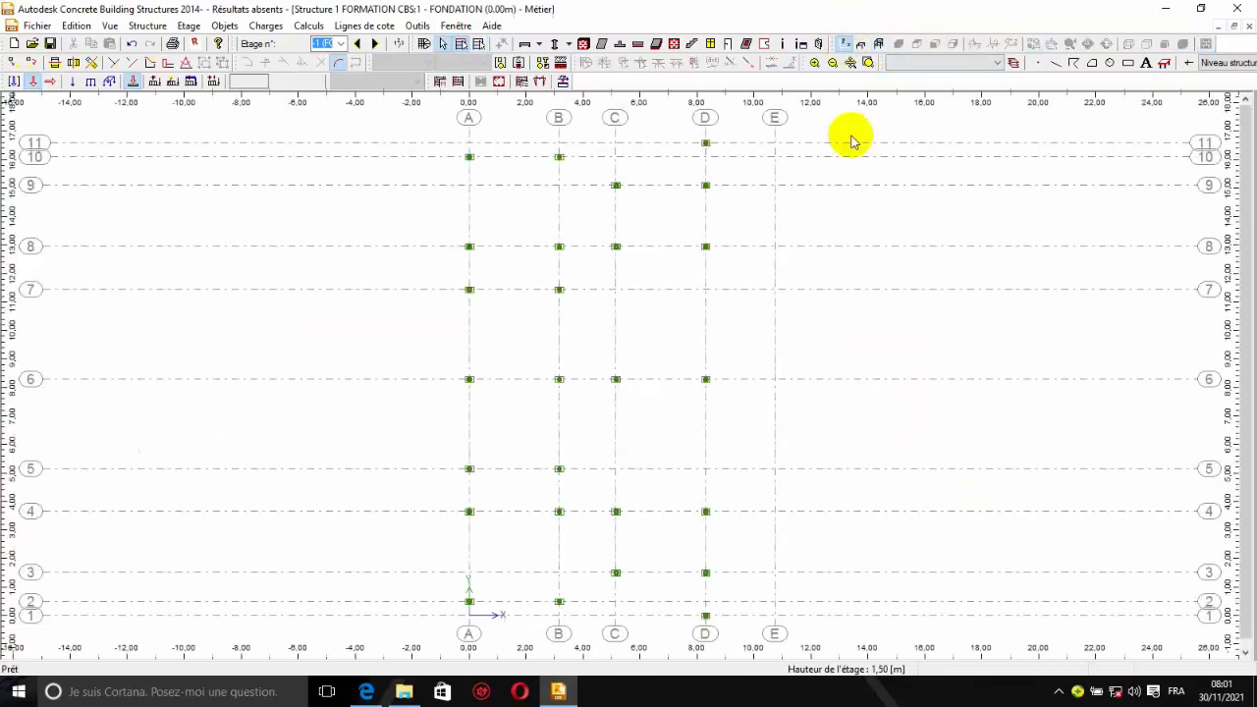
- Compare the column layout on axes A to D with the foundation plan PDF and return to Concrete Building Structures
{"action": "left_click", "coordinate": [368, 693]}
{"action": "scroll", "coordinate": [359, 589], "scroll_direction": "down", "scroll_amount": 3}
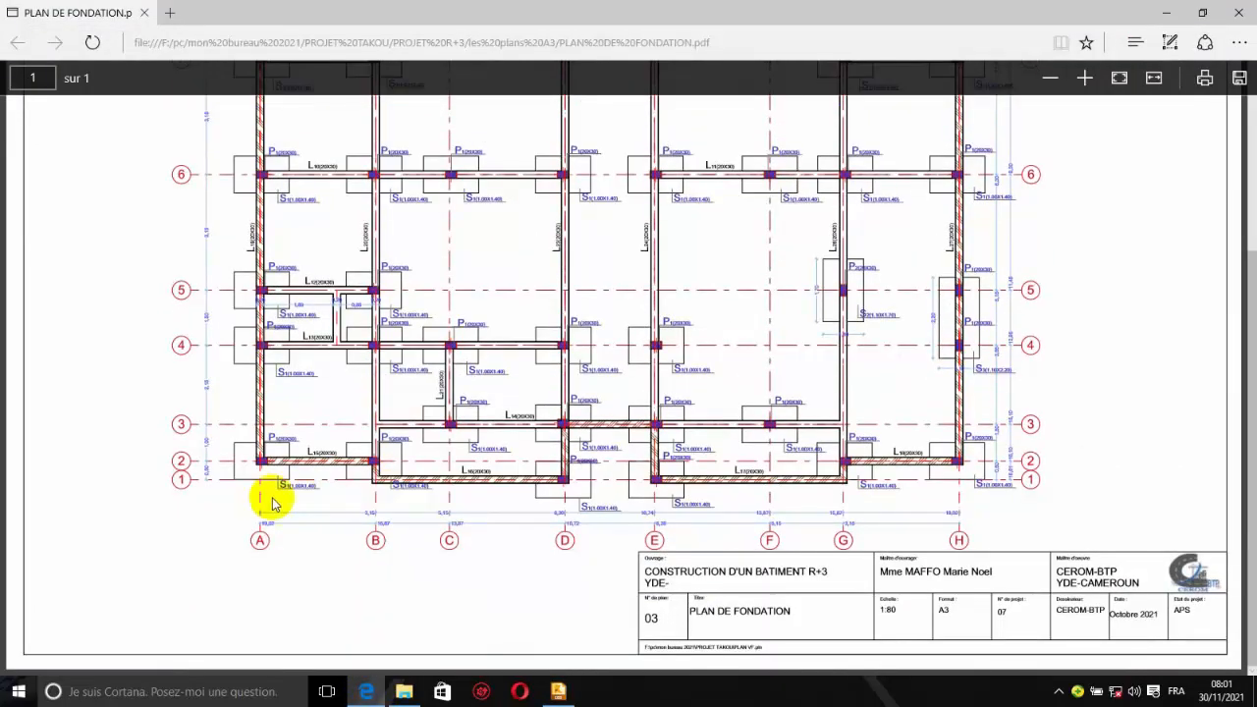
{"action": "scroll", "coordinate": [272, 500], "scroll_direction": "up", "scroll_amount": 1}
{"action": "scroll", "coordinate": [295, 521], "scroll_direction": "up", "scroll_amount": 3}
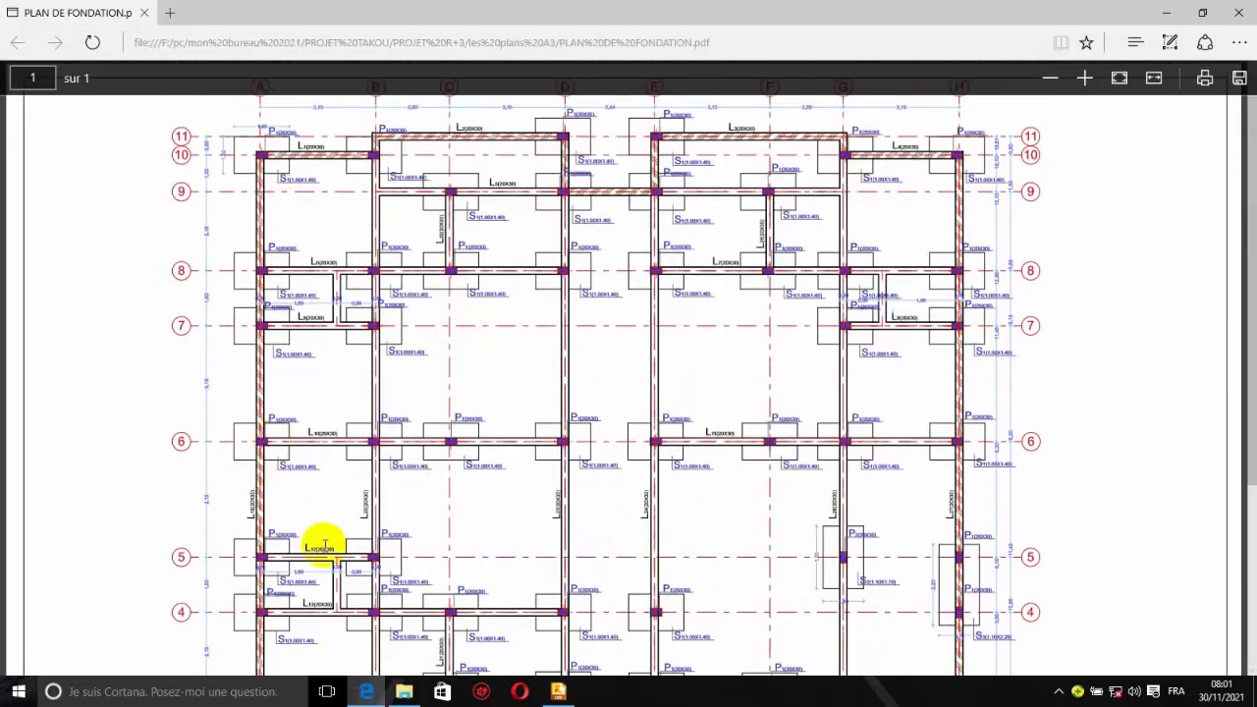
{"action": "left_click", "coordinate": [558, 692]}
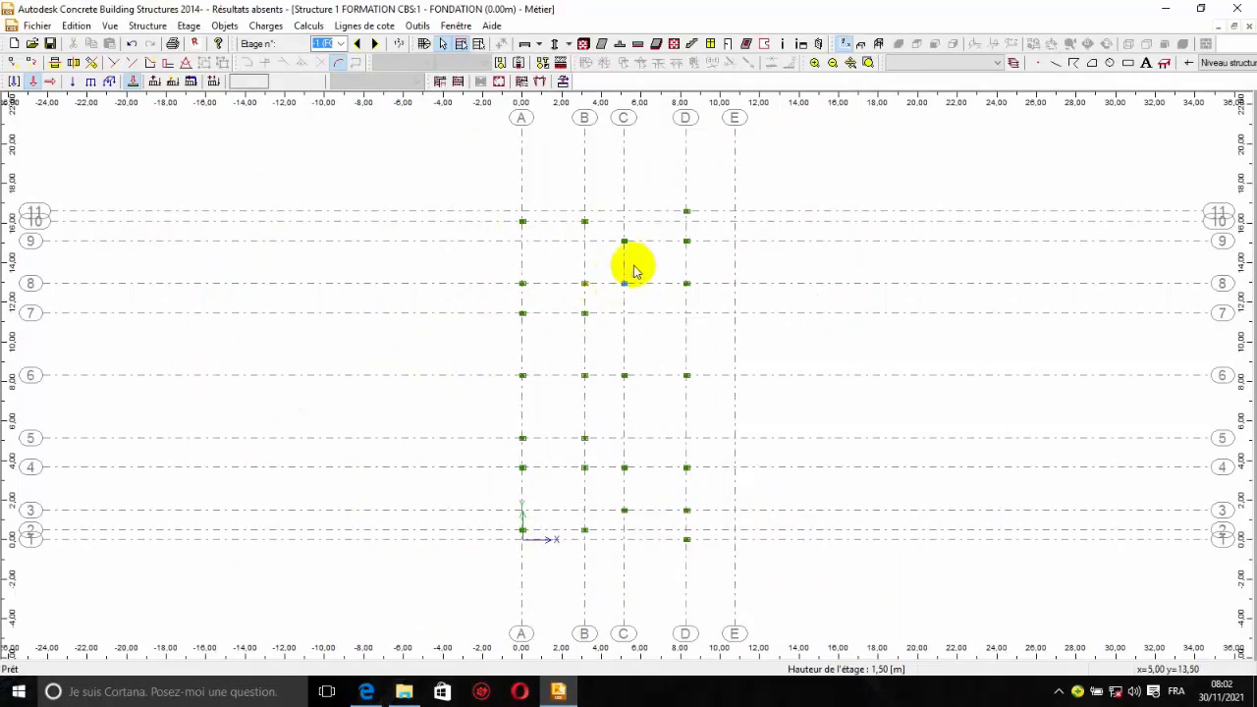
- In the default options, disable beam end options 1 and 2, choose the hatched-edge slab support type and confirm
{"action": "left_click", "coordinate": [67, 27]}
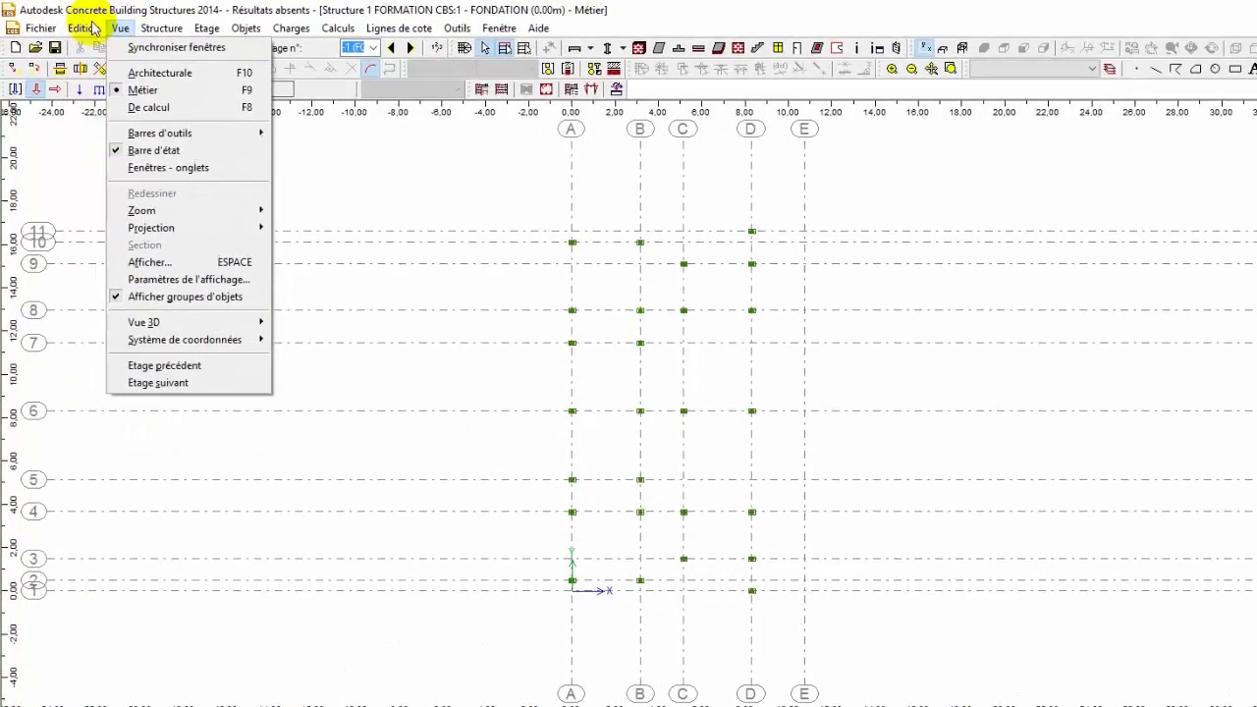
{"action": "mouse_move", "coordinate": [91, 27]}
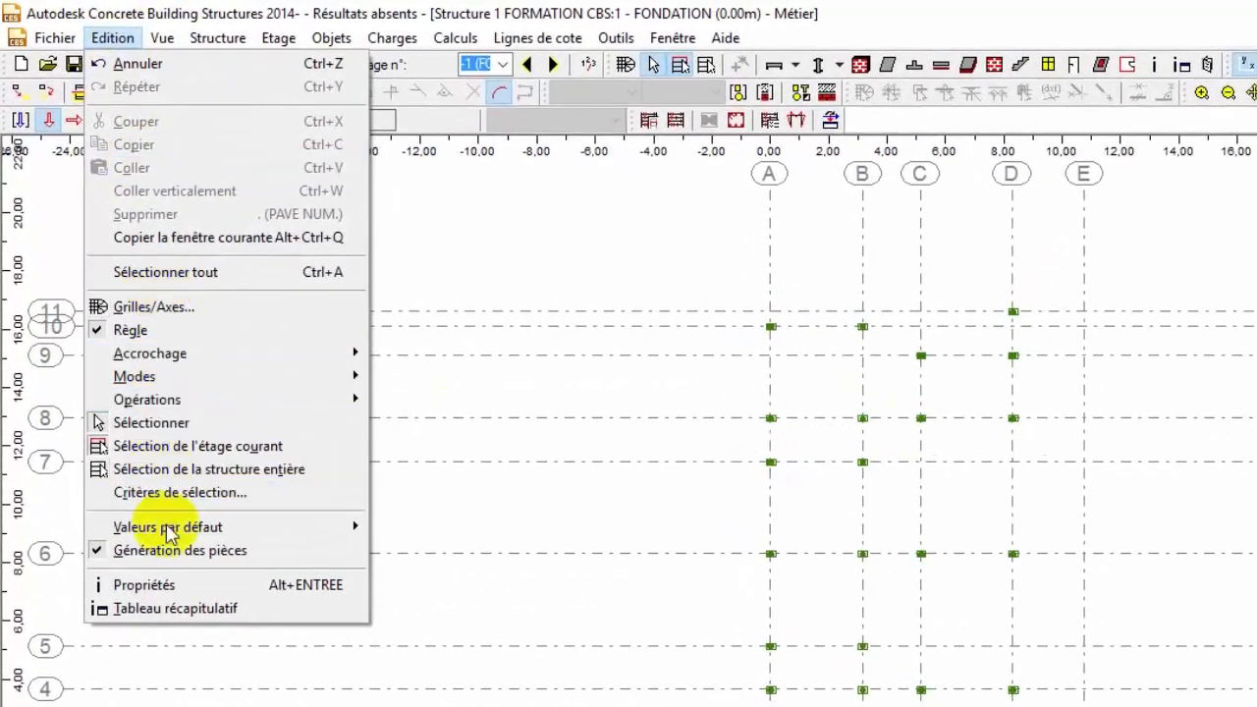
{"action": "mouse_move", "coordinate": [224, 399]}
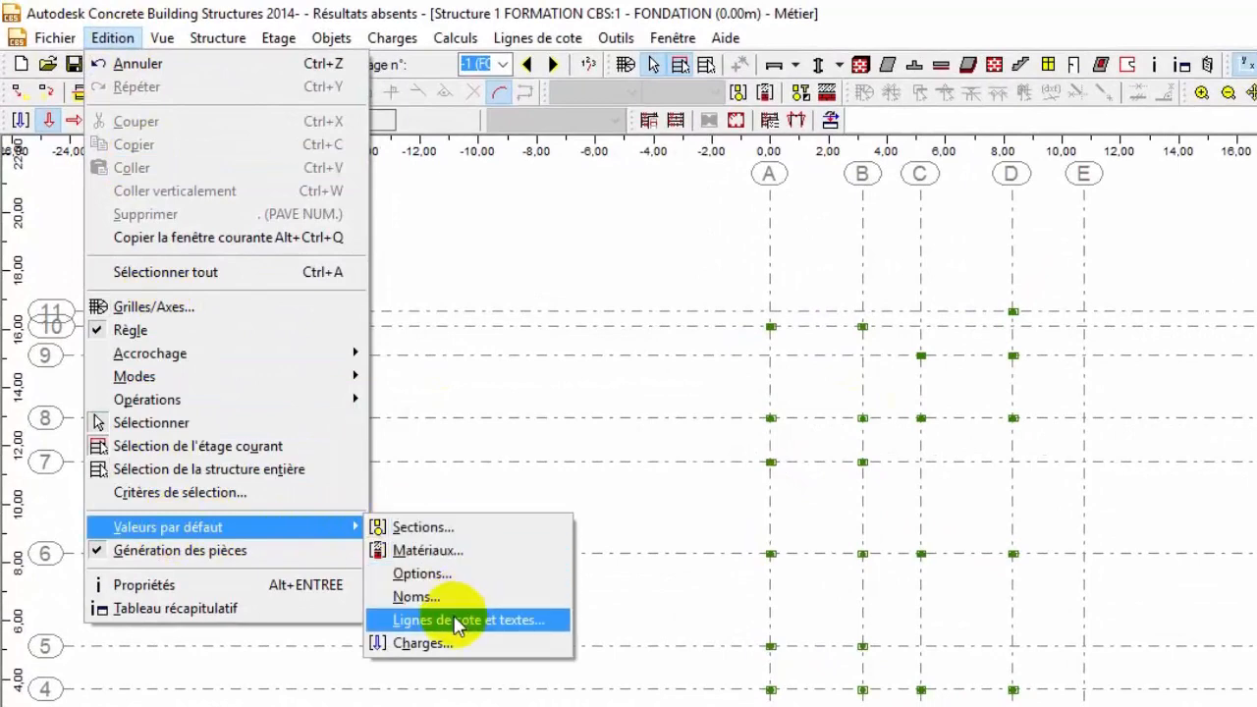
{"action": "left_click", "coordinate": [459, 572]}
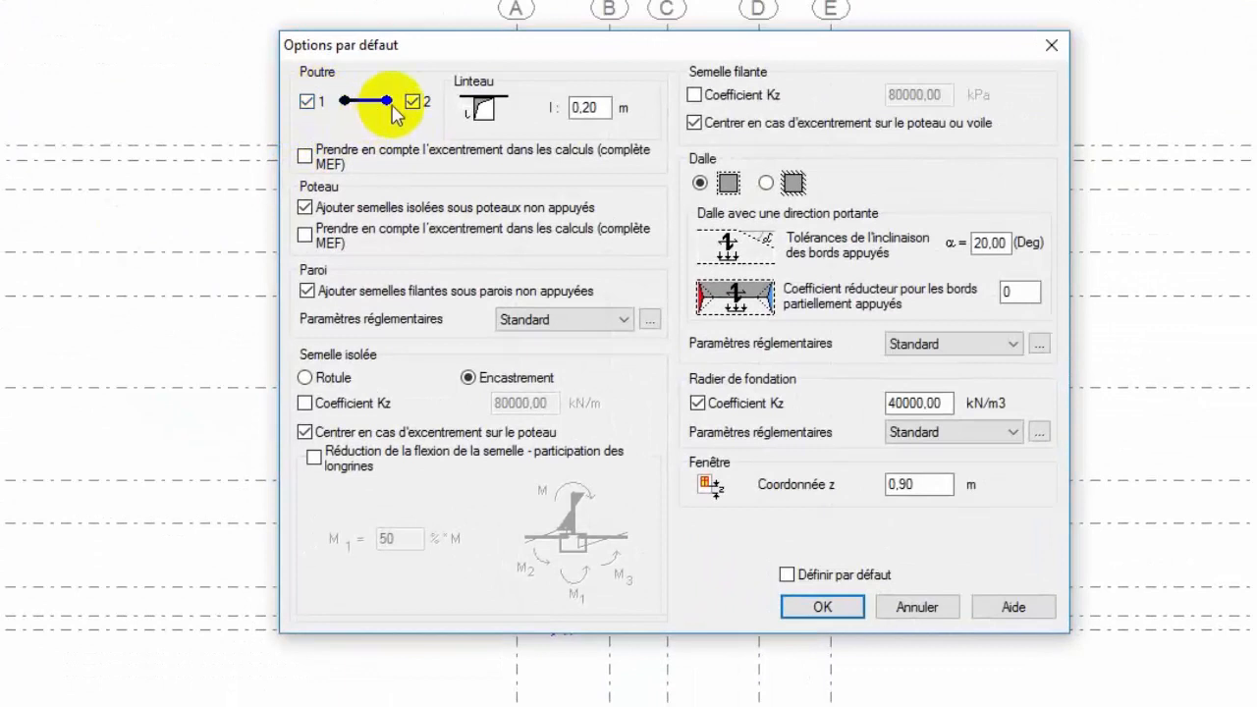
{"action": "left_click", "coordinate": [307, 103]}
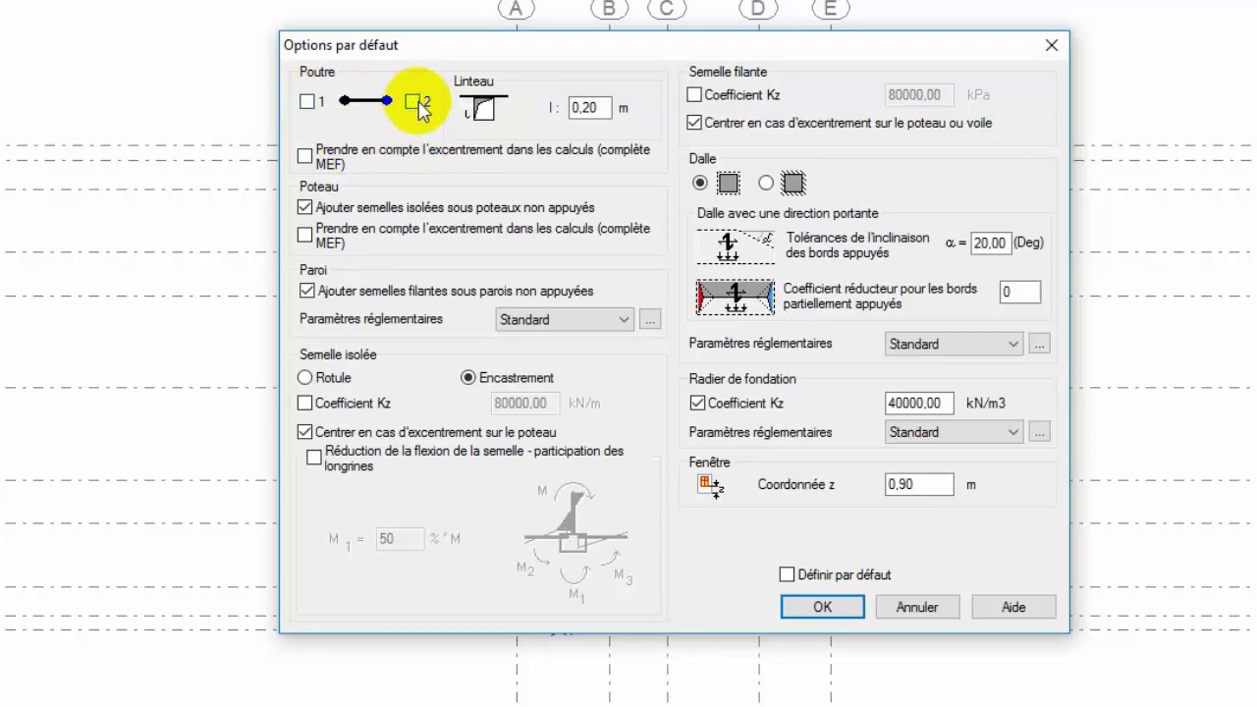
{"action": "left_click", "coordinate": [767, 184]}
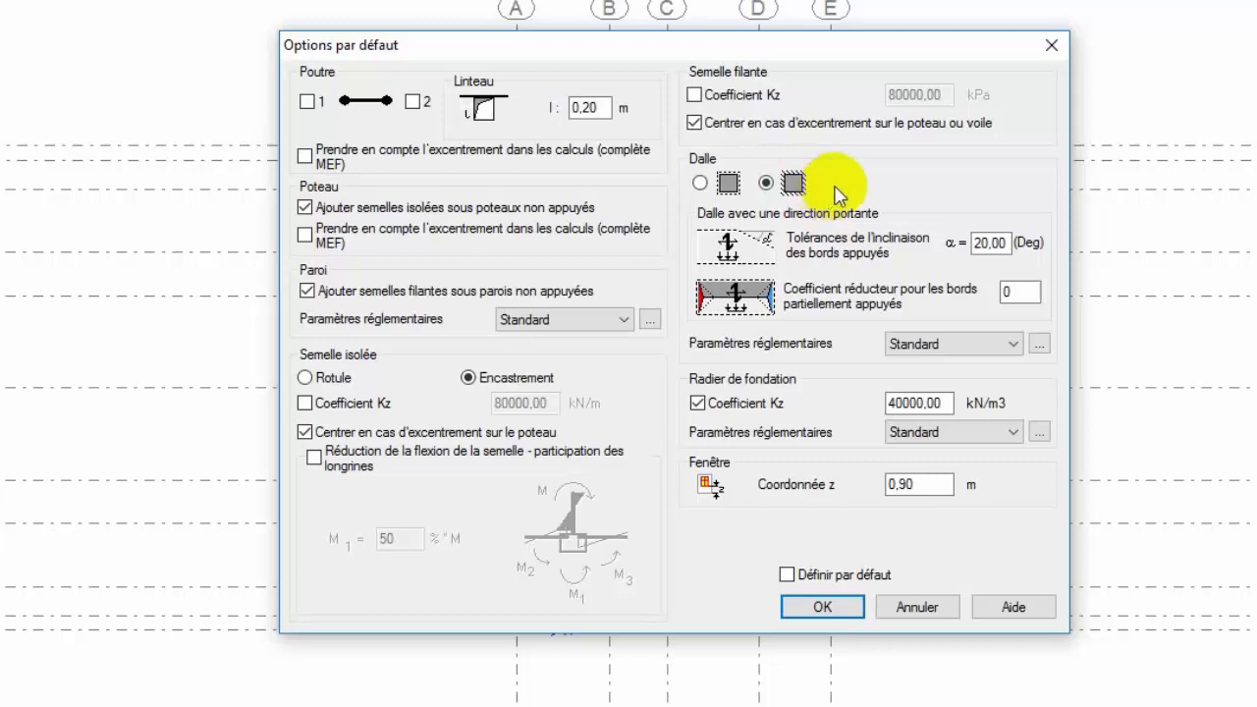
{"action": "left_click", "coordinate": [825, 606]}
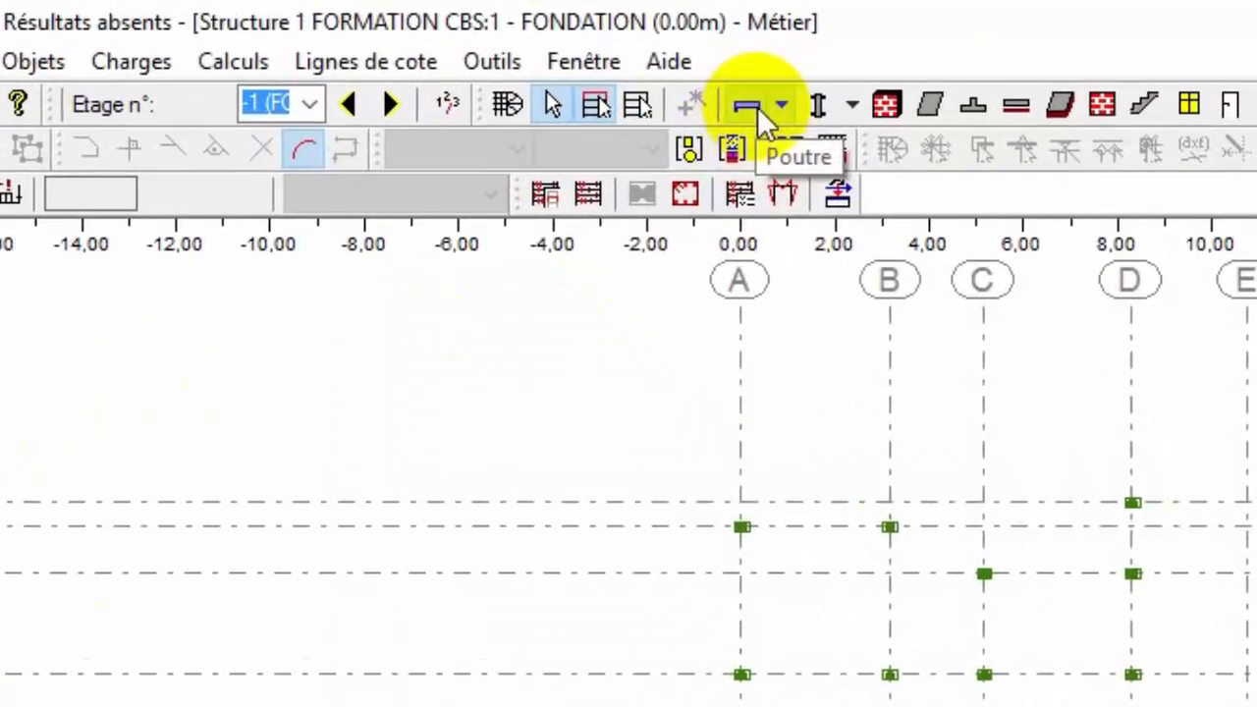
- Activate the beam tool with the Poutre horizontale type
{"action": "left_click", "coordinate": [758, 110]}
{"action": "left_click", "coordinate": [781, 105]}
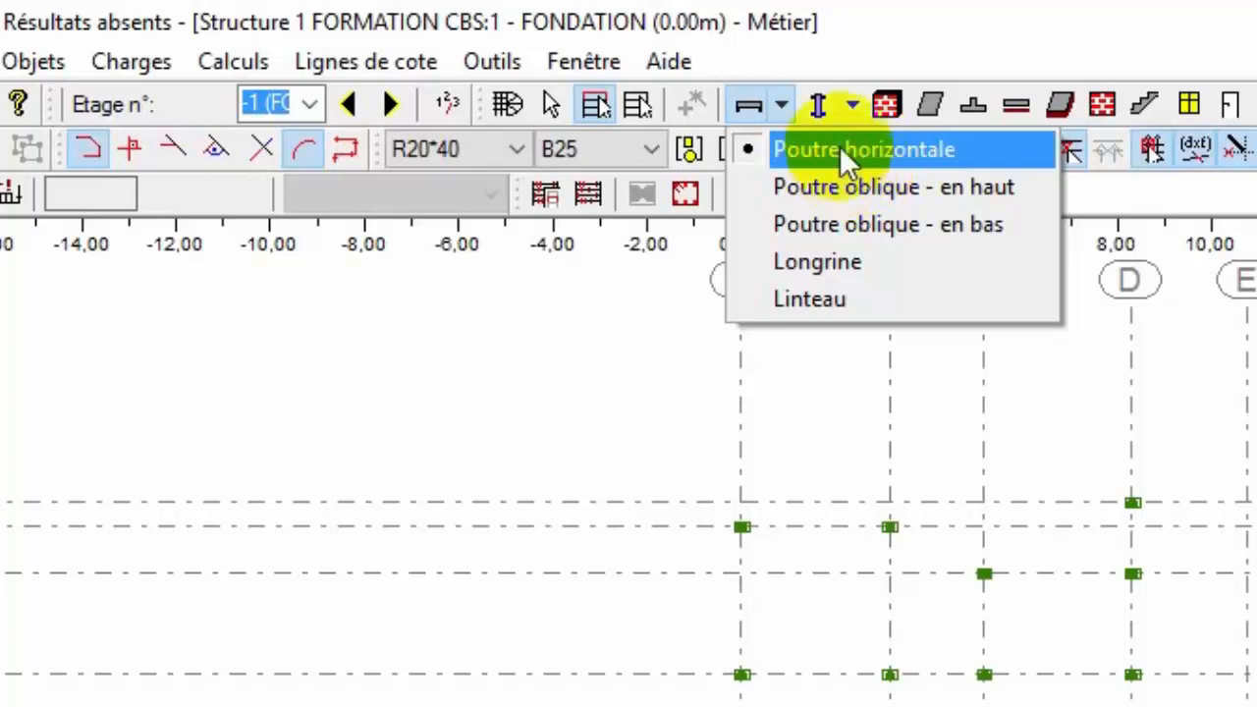
{"action": "left_click", "coordinate": [845, 151]}
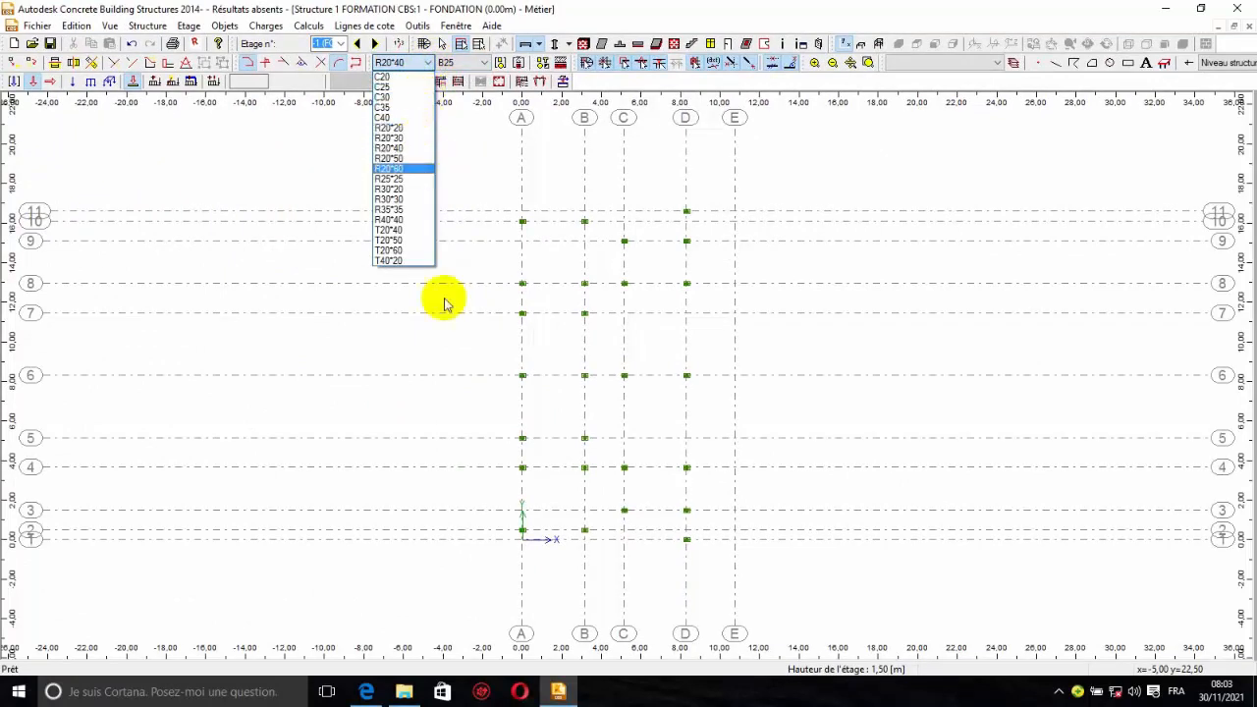
- Check the beam section labels on the foundation plan PDF at closer range and return to Concrete Building Structures
{"action": "left_click", "coordinate": [369, 696]}
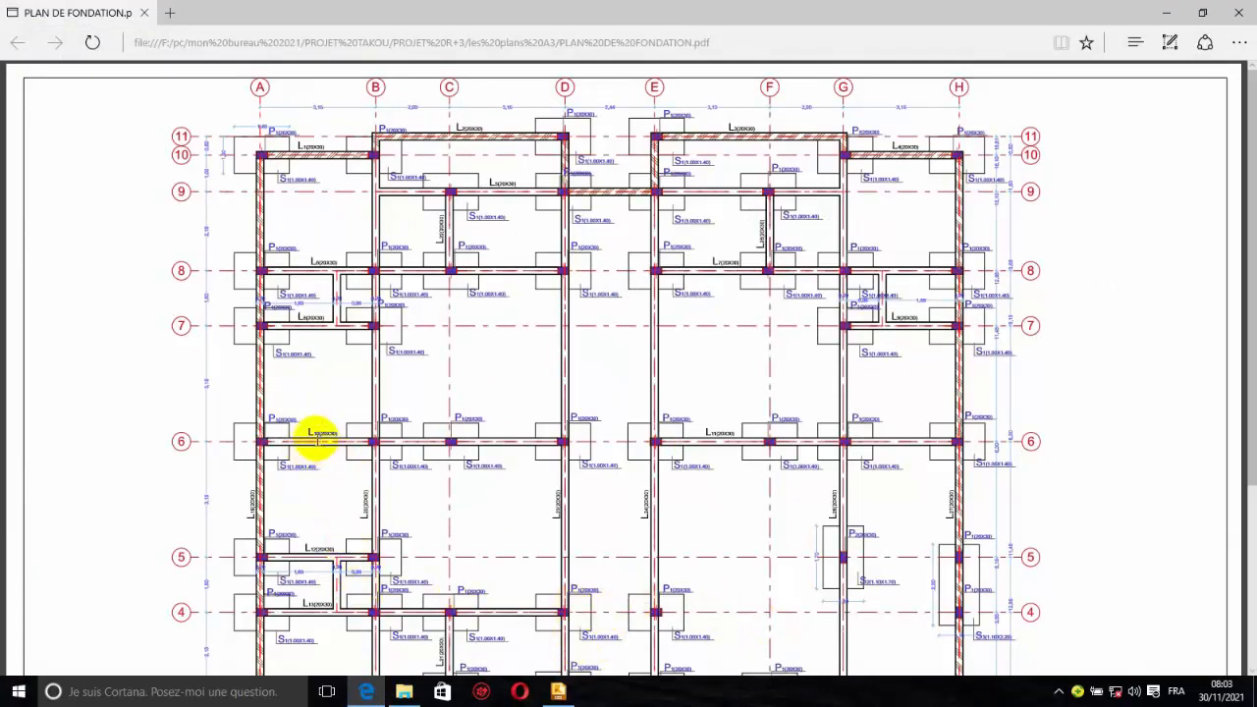
{"action": "left_click", "coordinate": [1085, 79]}
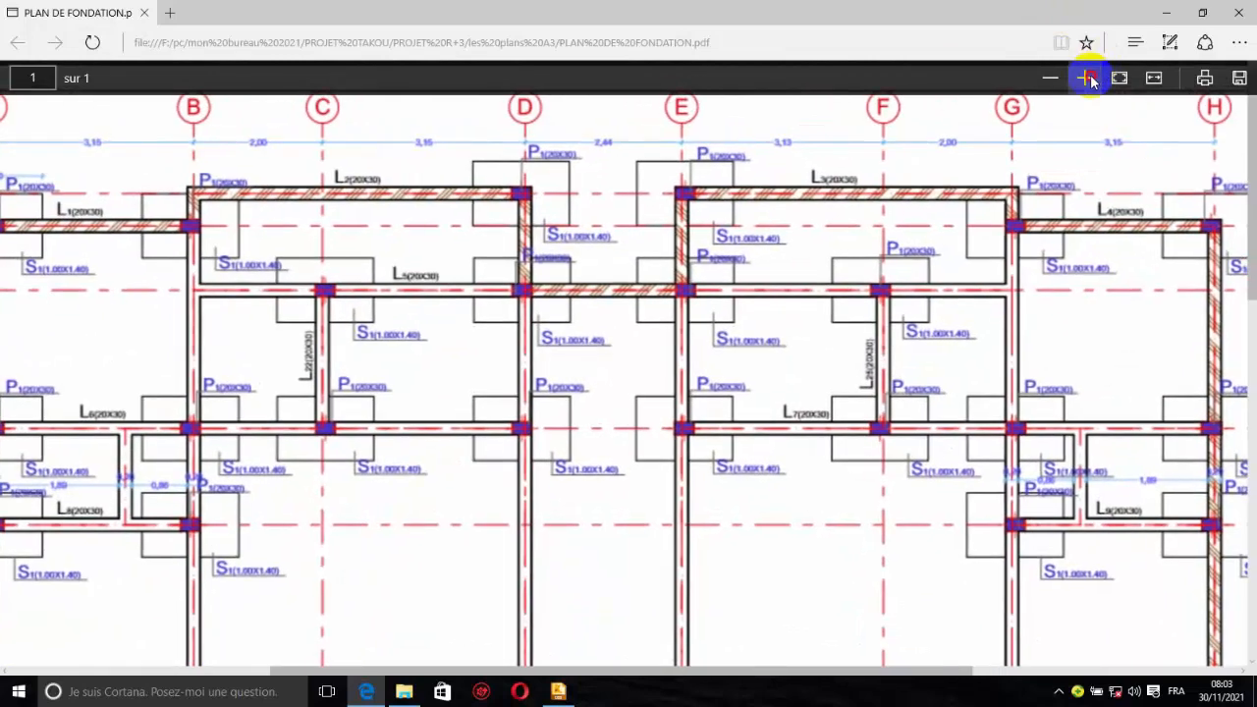
{"action": "left_click", "coordinate": [1090, 81]}
{"action": "left_click", "coordinate": [1090, 80]}
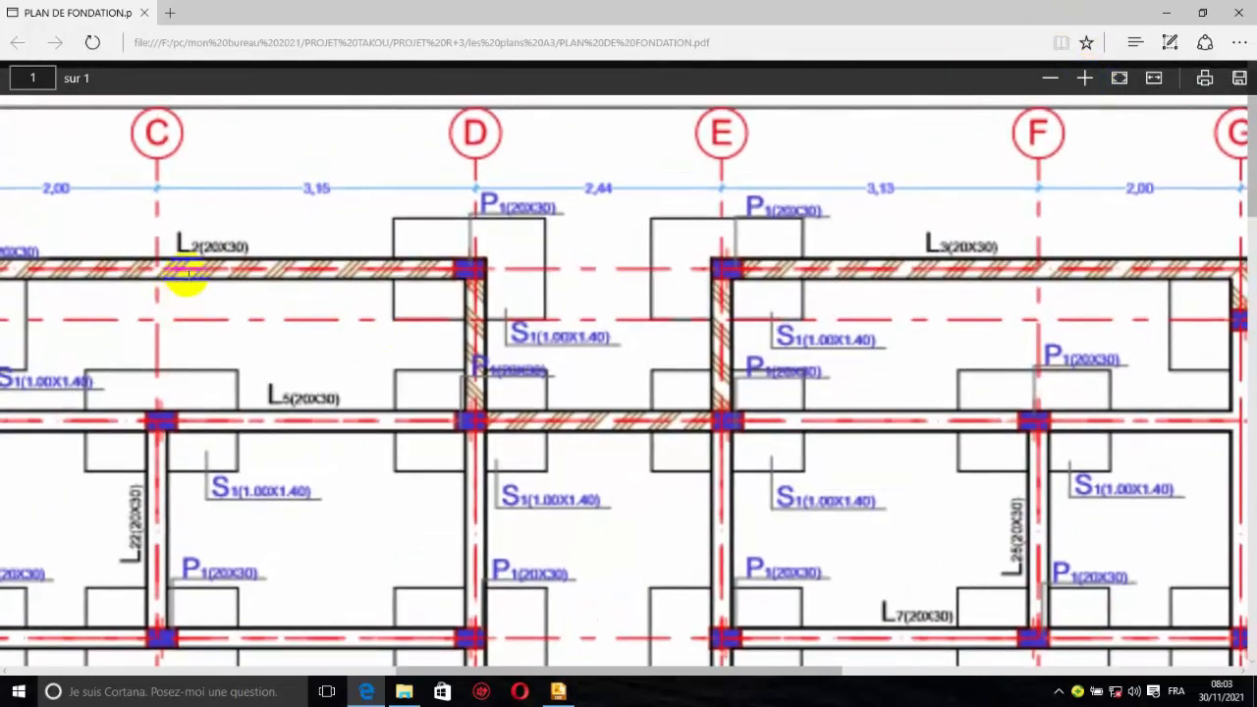
{"action": "left_click", "coordinate": [558, 691]}
- Draw R20*40 horizontal beams along axis A from the column on axis 10 to axis 8 and on to axis 7
{"action": "scroll", "coordinate": [528, 211], "scroll_direction": "up", "scroll_amount": 5}
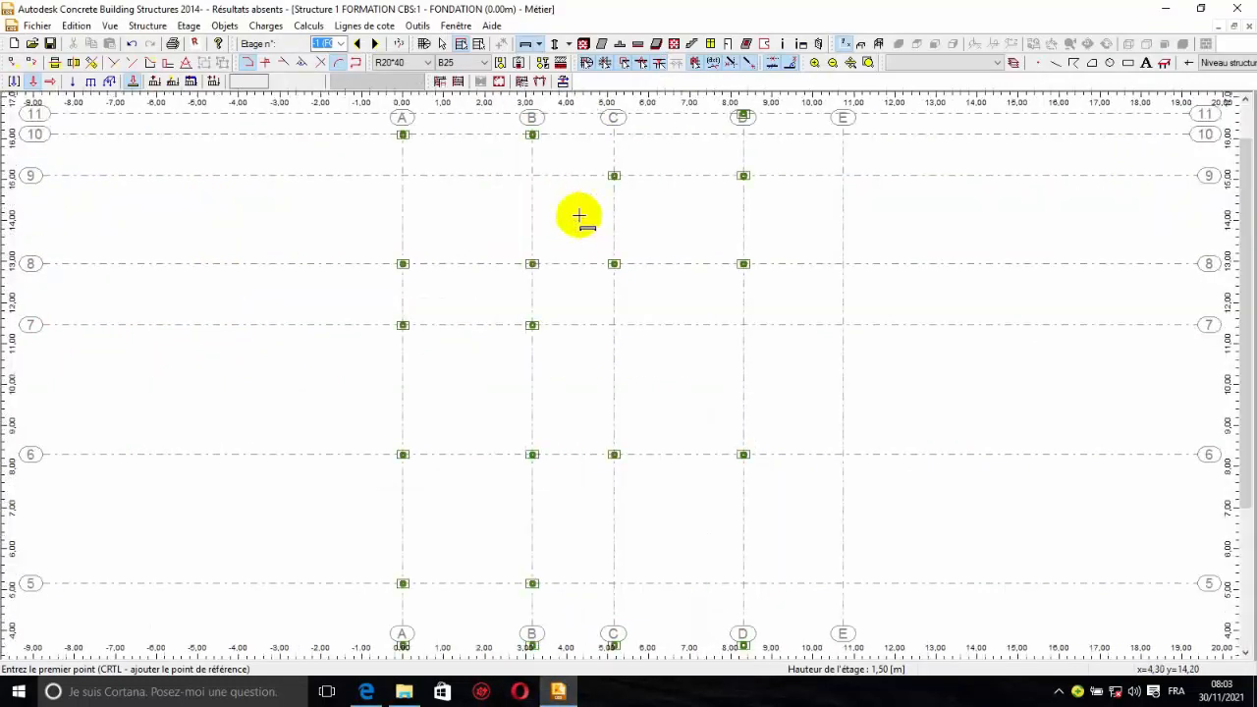
{"action": "scroll", "coordinate": [575, 166], "scroll_direction": "down", "scroll_amount": 2}
{"action": "scroll", "coordinate": [576, 153], "scroll_direction": "up", "scroll_amount": 2}
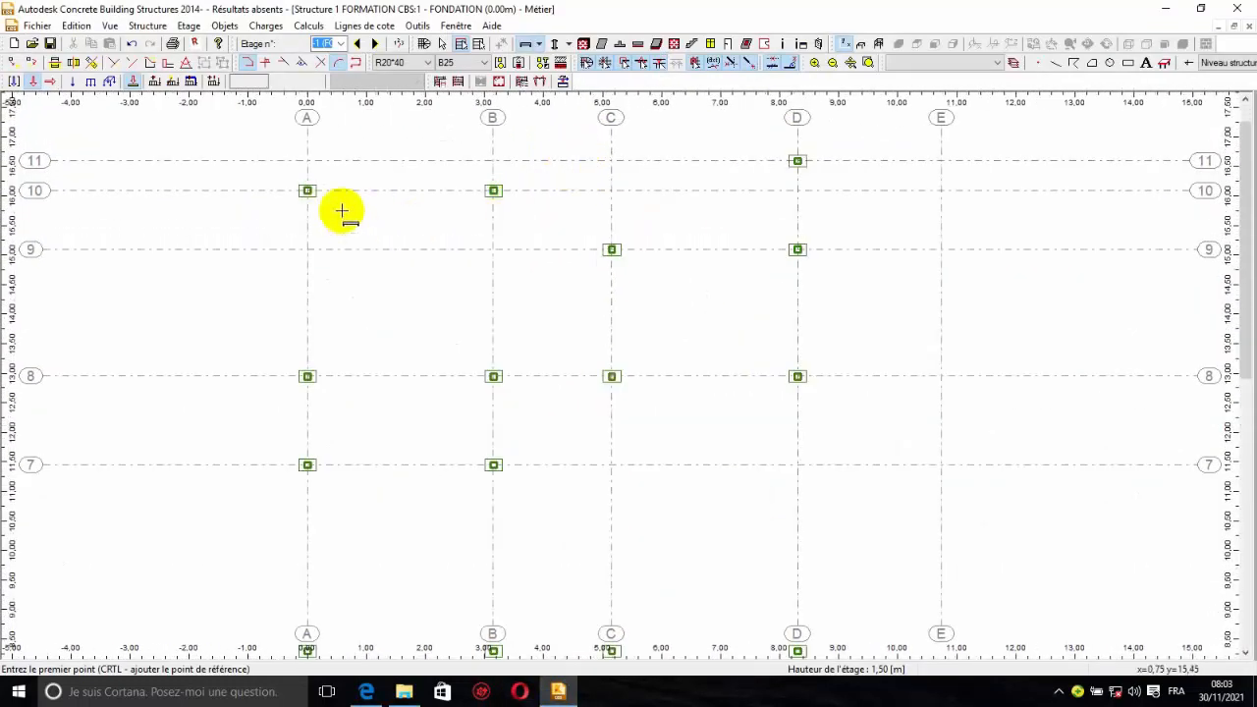
{"action": "scroll", "coordinate": [305, 191], "scroll_direction": "up", "scroll_amount": 3}
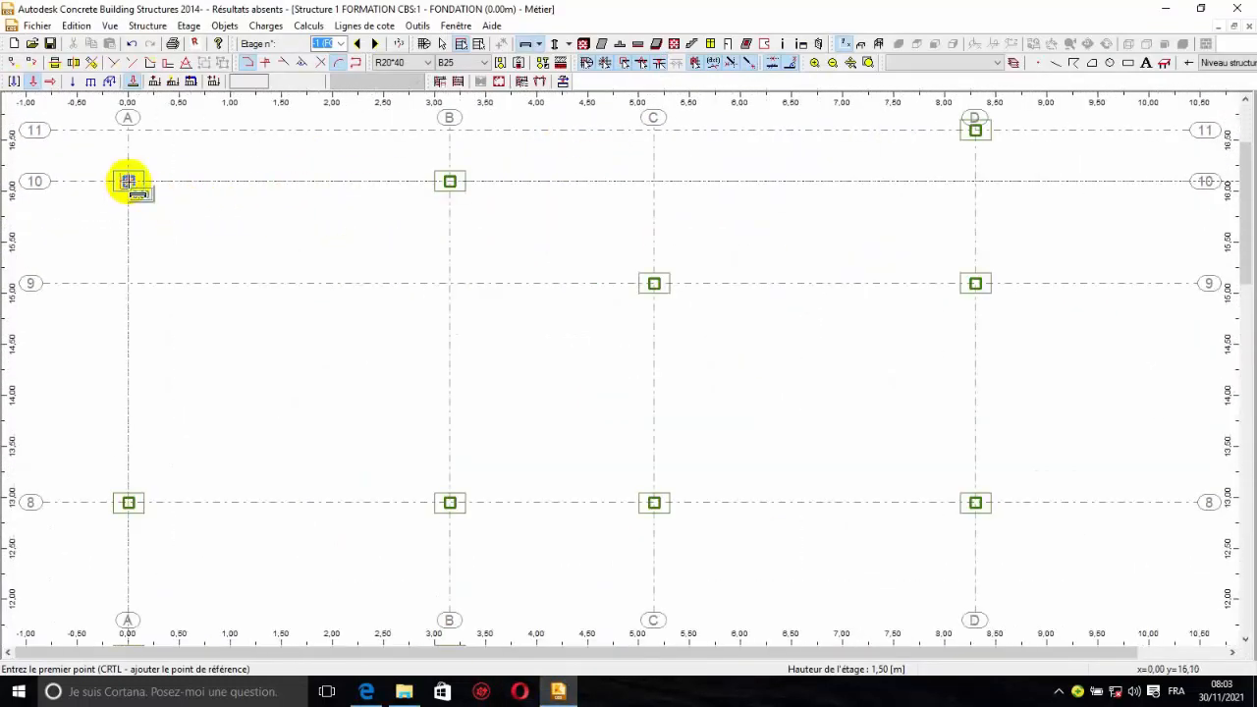
{"action": "left_click", "coordinate": [129, 181]}
{"action": "scroll", "coordinate": [219, 202], "scroll_direction": "down", "scroll_amount": 5}
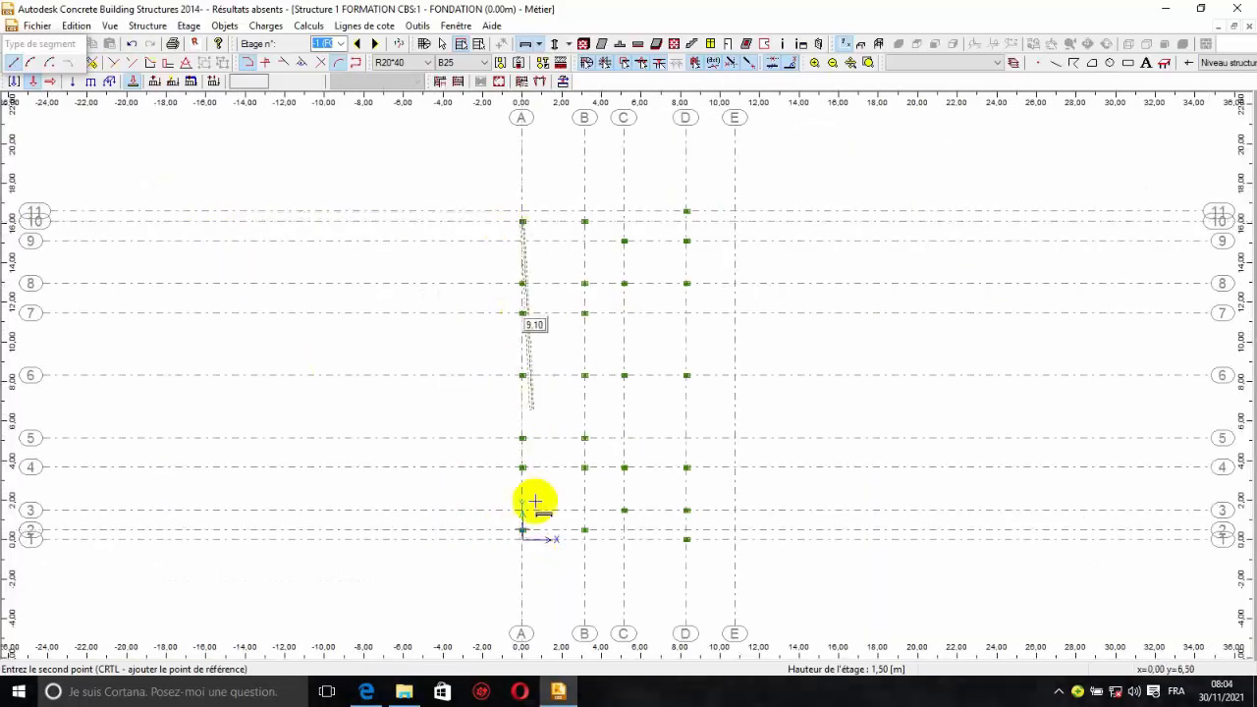
{"action": "left_click", "coordinate": [521, 530]}
{"action": "scroll", "coordinate": [521, 314], "scroll_direction": "up", "scroll_amount": 3}
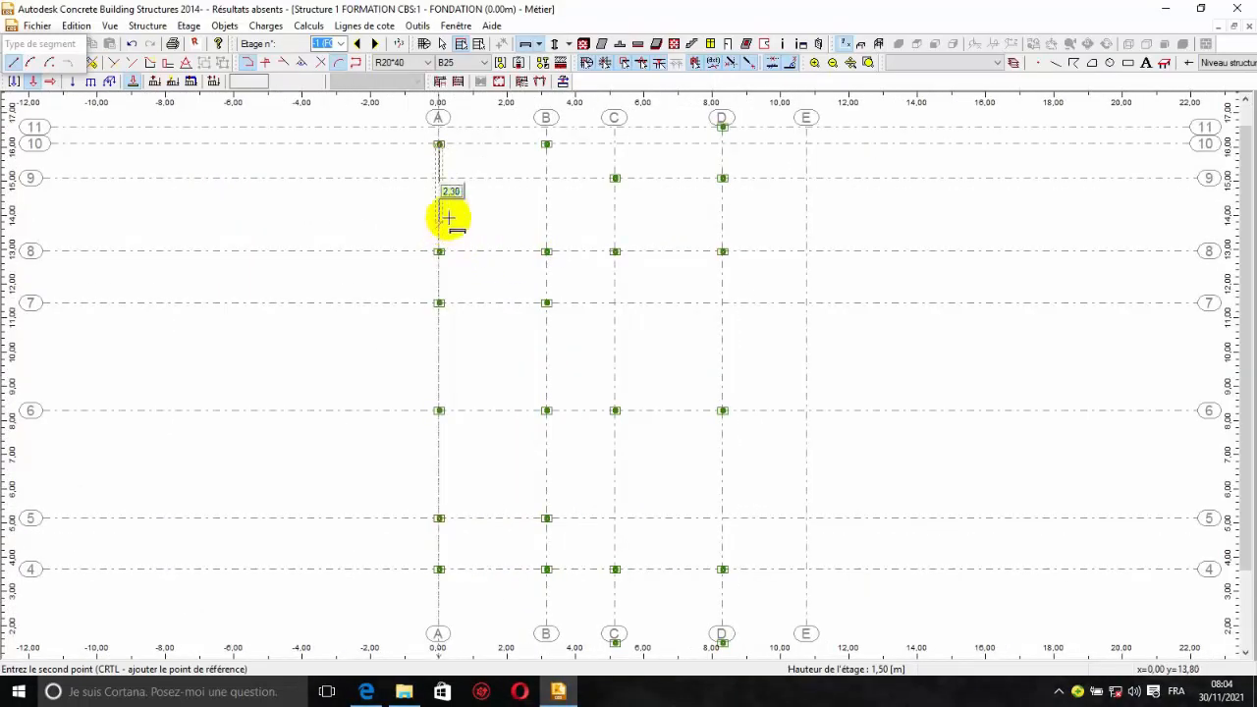
{"action": "scroll", "coordinate": [406, 281], "scroll_direction": "up", "scroll_amount": 2}
{"action": "scroll", "coordinate": [373, 324], "scroll_direction": "down", "scroll_amount": 1}
{"action": "scroll", "coordinate": [369, 332], "scroll_direction": "up", "scroll_amount": 2}
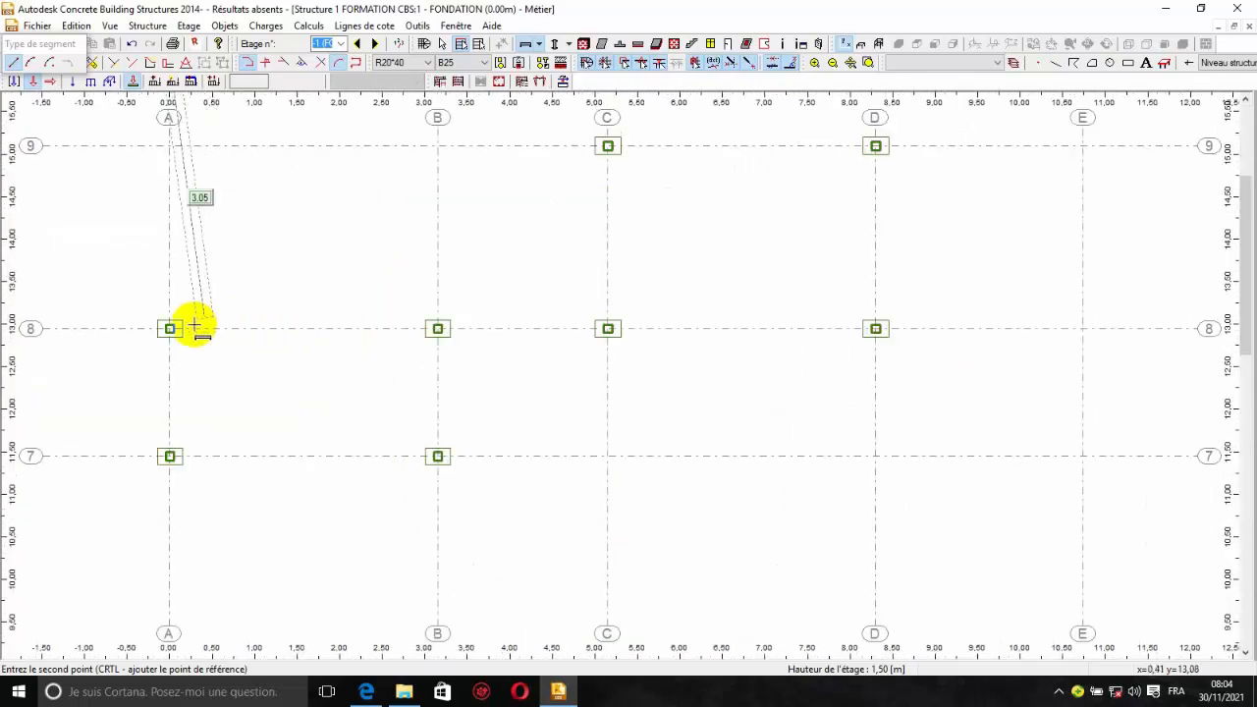
{"action": "left_click", "coordinate": [171, 453]}
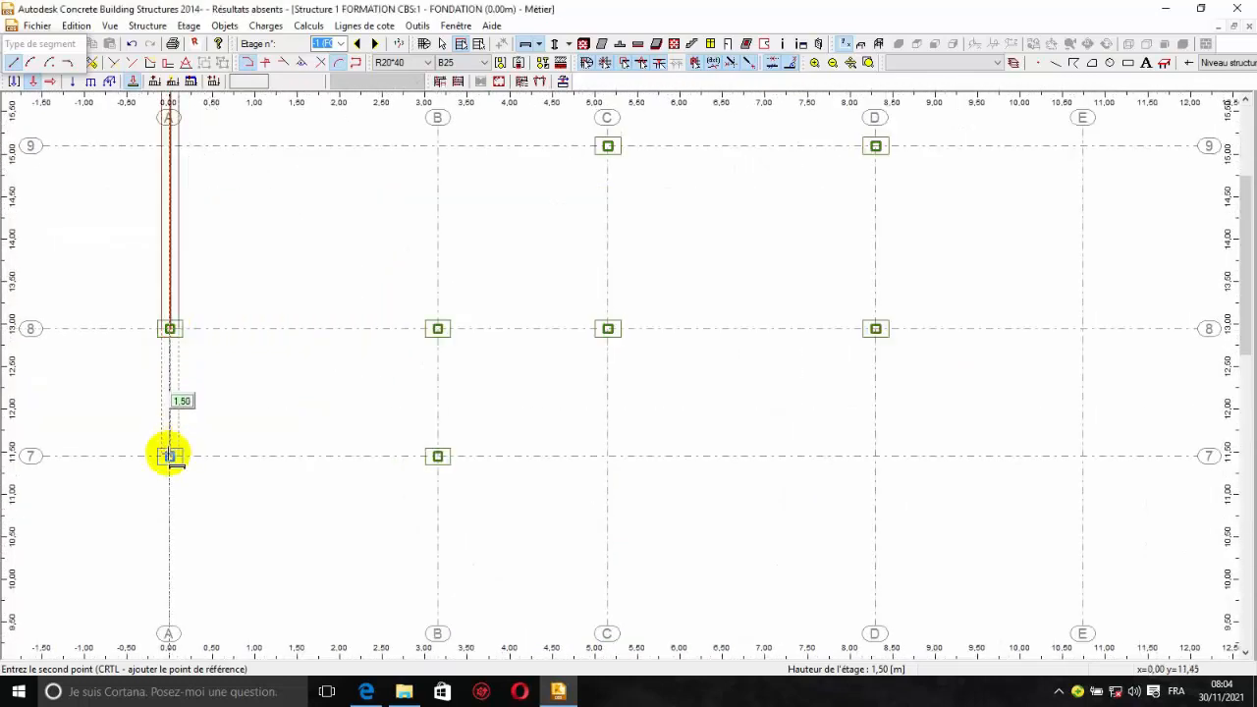
- Continue the axis A beams from the axis 7 column to axis 6 and on to axis 5
{"action": "scroll", "coordinate": [226, 422], "scroll_direction": "down", "scroll_amount": 2}
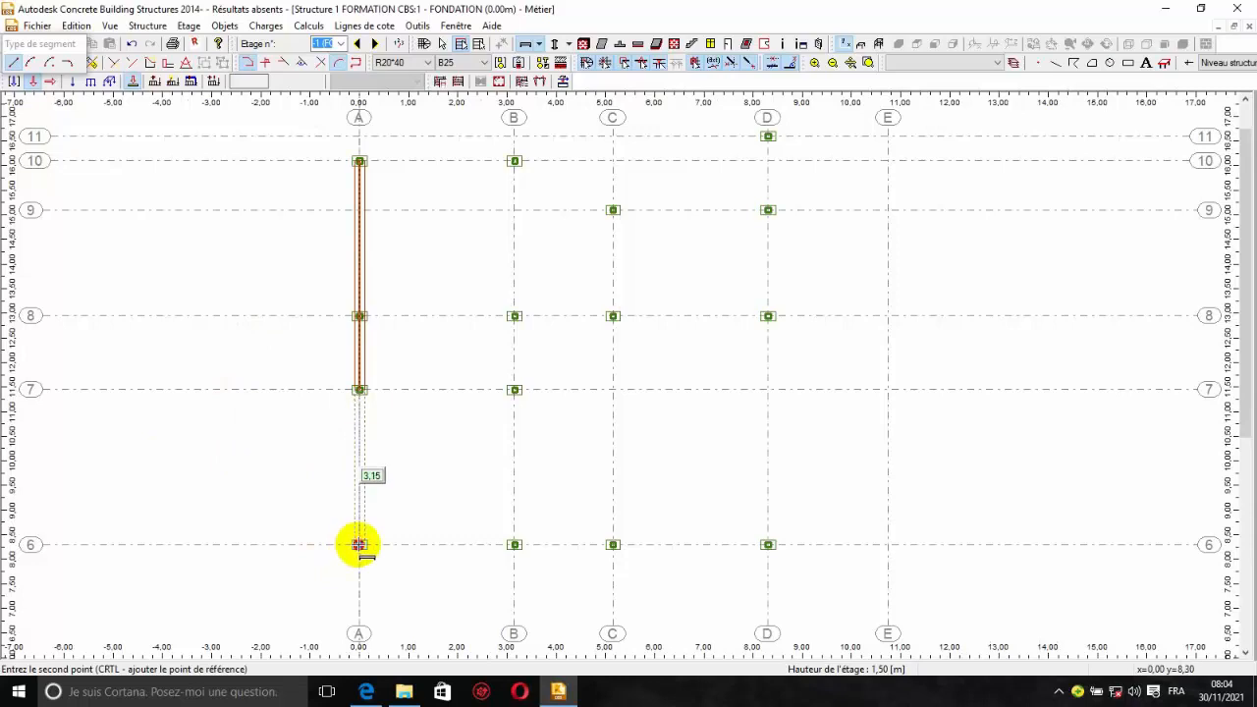
{"action": "left_click", "coordinate": [358, 544]}
{"action": "scroll", "coordinate": [360, 435], "scroll_direction": "down", "scroll_amount": 2}
{"action": "scroll", "coordinate": [413, 471], "scroll_direction": "up", "scroll_amount": 3}
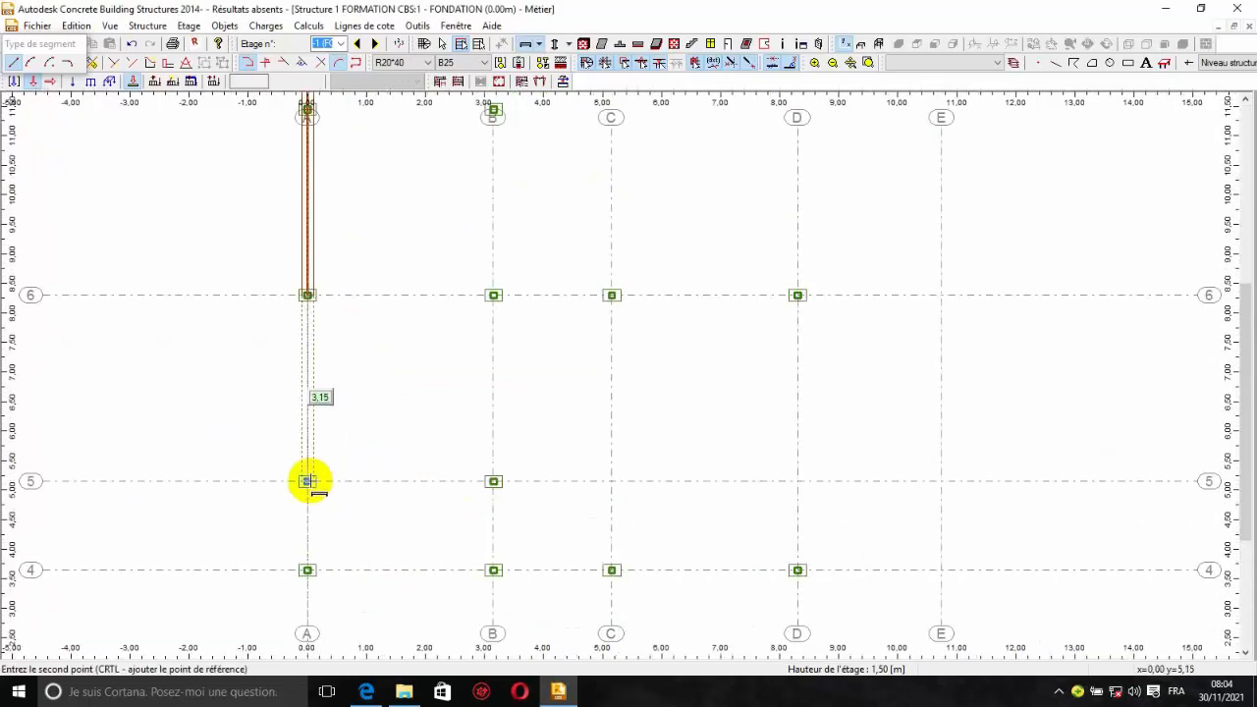
{"action": "left_click", "coordinate": [307, 481]}
- Extend the beams along axis A from the axis 5 column to axis 4 and down to axis 2
{"action": "scroll", "coordinate": [401, 499], "scroll_direction": "down", "scroll_amount": 2}
{"action": "scroll", "coordinate": [262, 482], "scroll_direction": "up", "scroll_amount": 3}
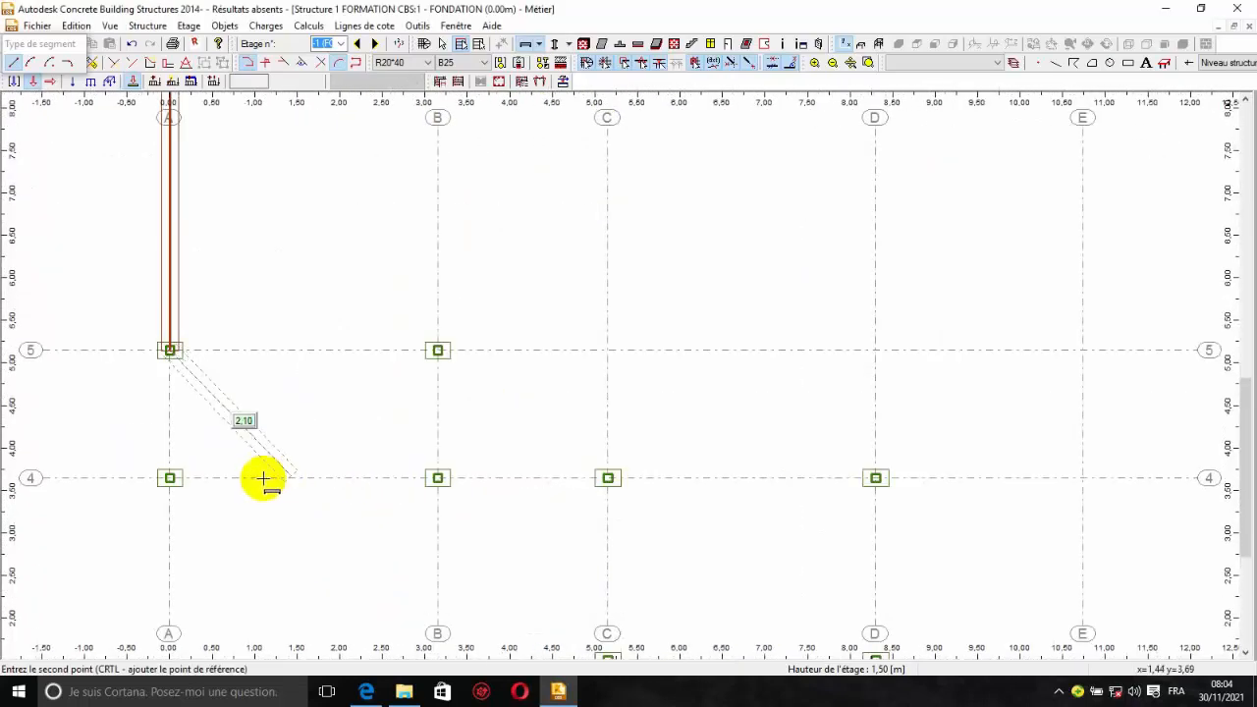
{"action": "left_click", "coordinate": [170, 478]}
{"action": "scroll", "coordinate": [187, 429], "scroll_direction": "down", "scroll_amount": 2}
{"action": "scroll", "coordinate": [323, 343], "scroll_direction": "up", "scroll_amount": 3}
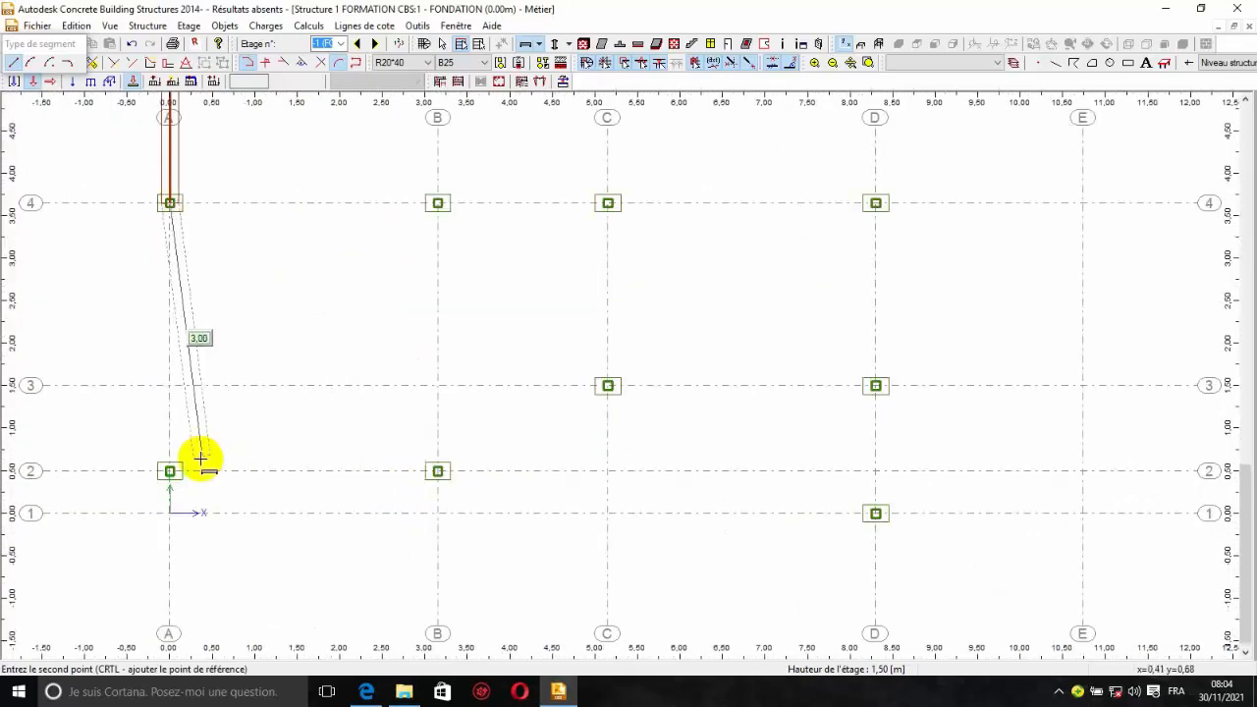
{"action": "left_click", "coordinate": [170, 471]}
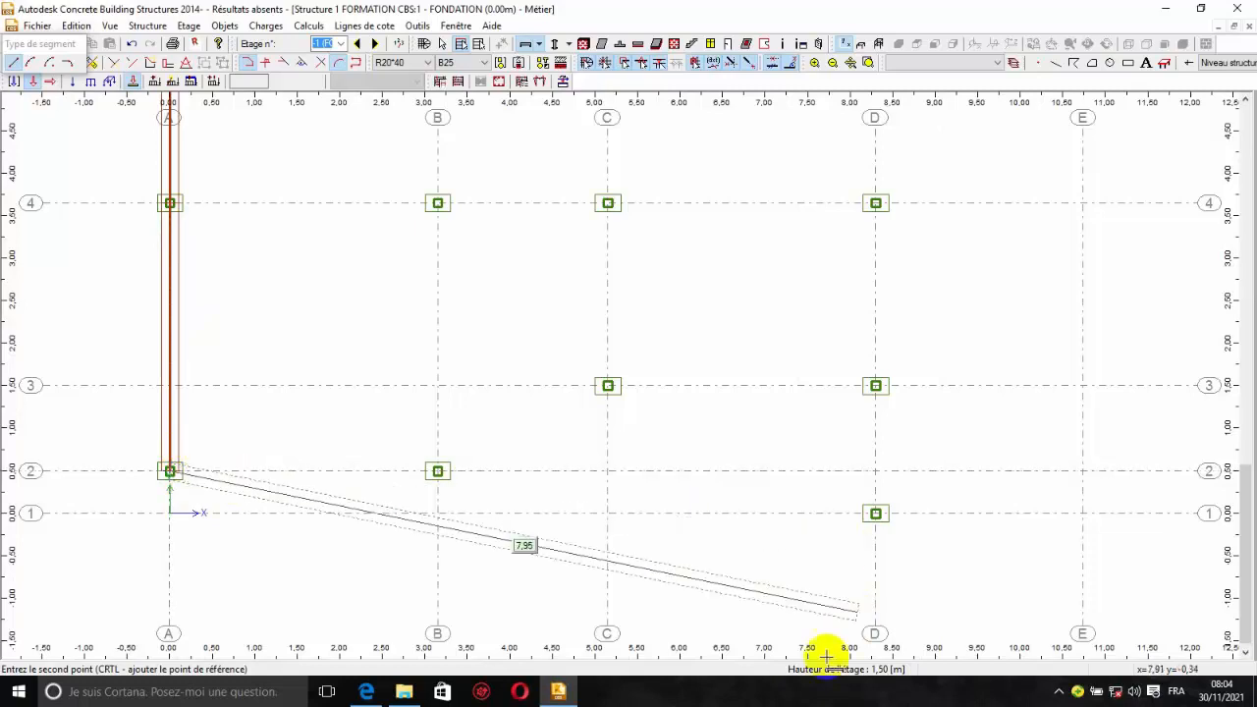
{"action": "left_click", "coordinate": [1062, 693]}
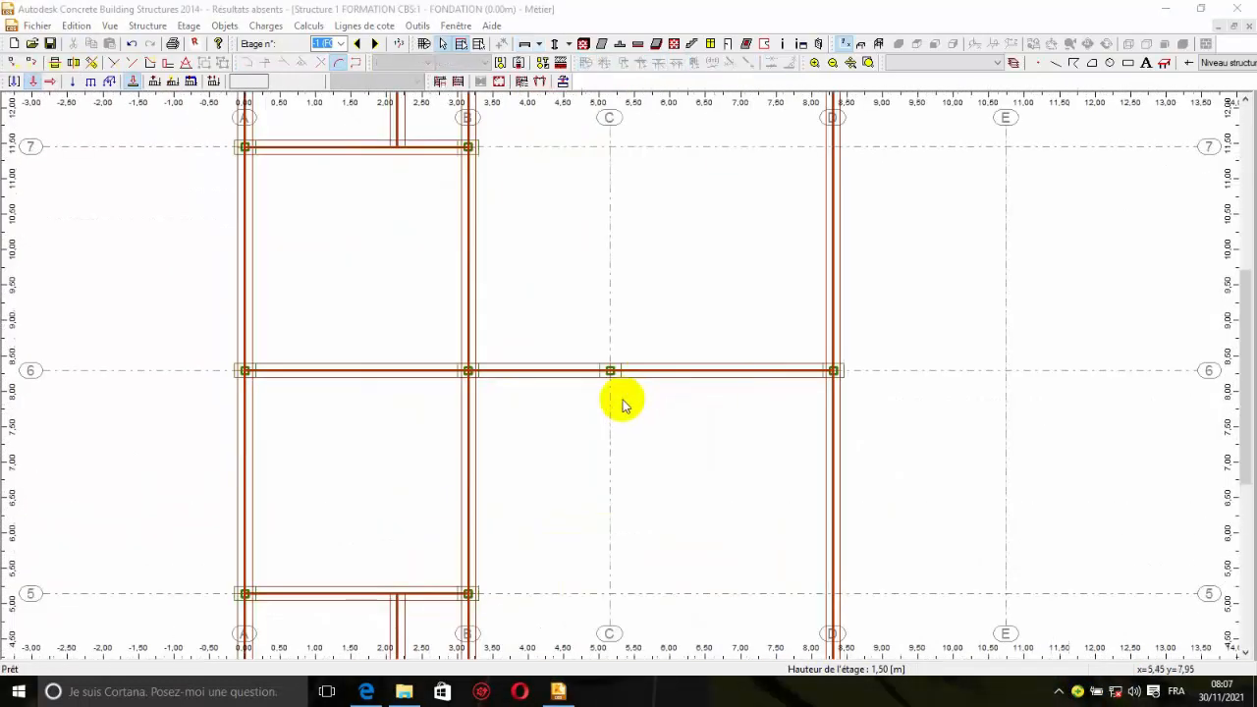
- Show the whole structure in 3D and examine the beam and column frame from different angles
{"action": "scroll", "coordinate": [620, 402], "scroll_direction": "down", "scroll_amount": 5}
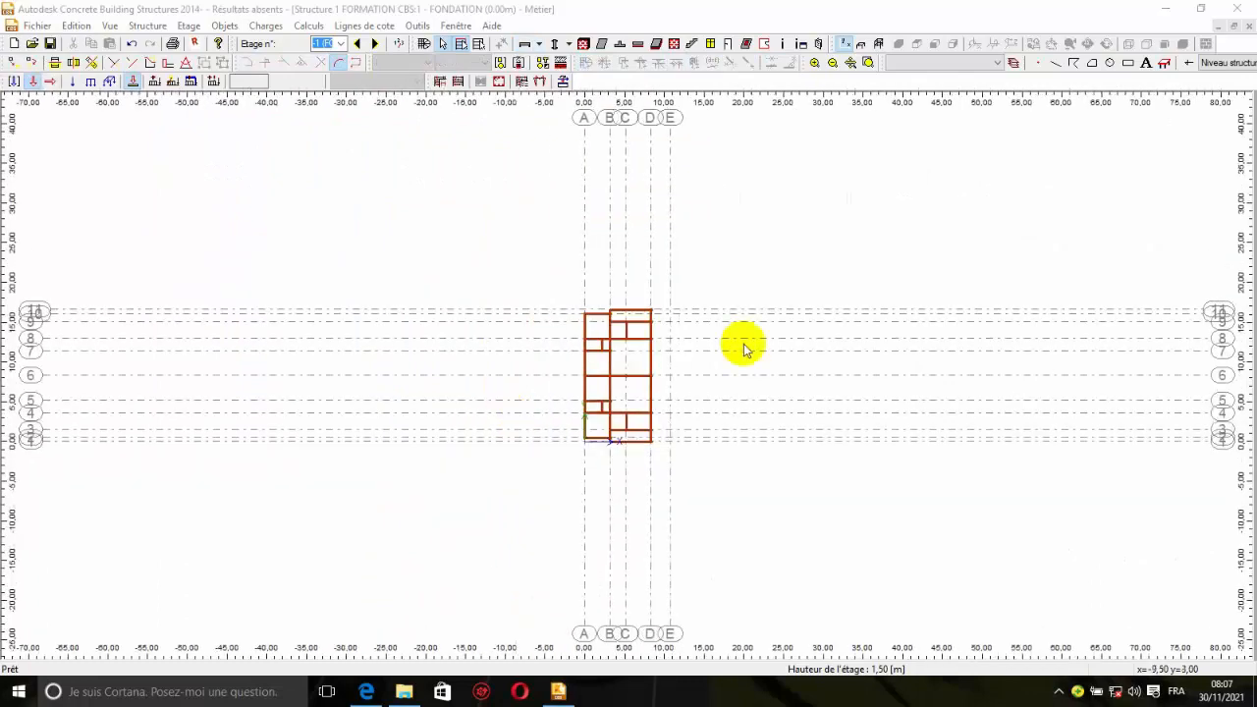
{"action": "scroll", "coordinate": [740, 343], "scroll_direction": "up", "scroll_amount": 1}
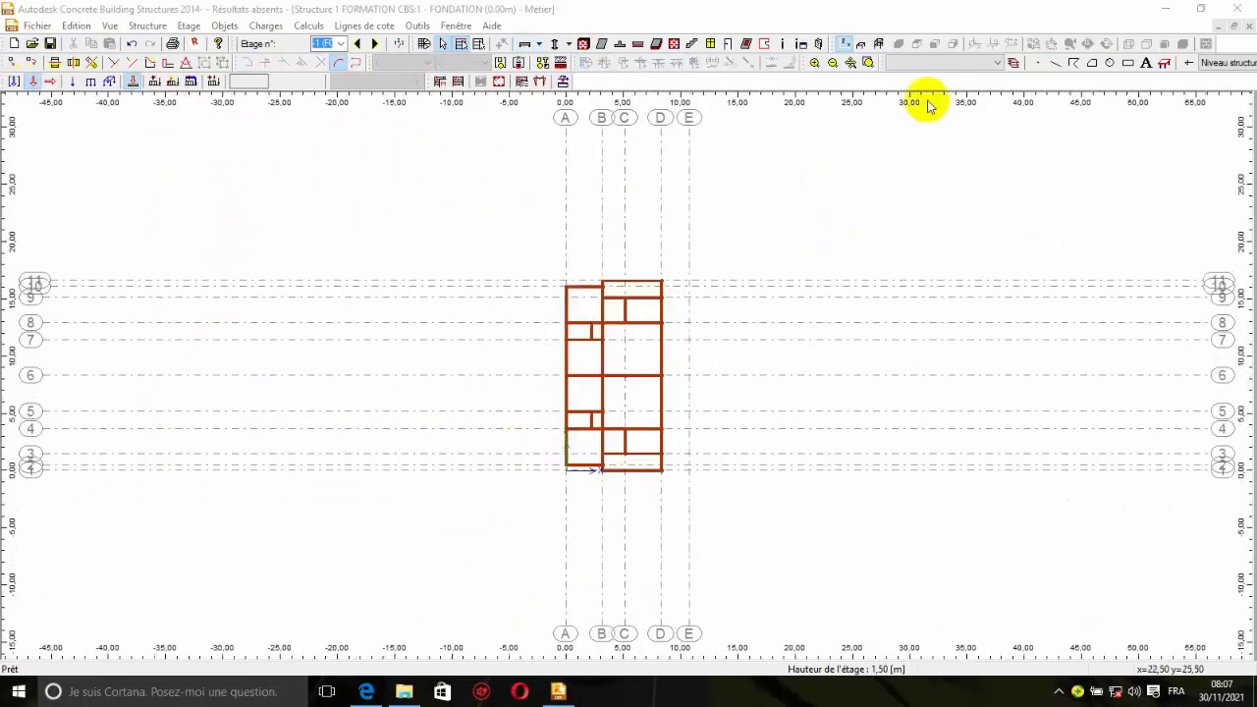
{"action": "left_click", "coordinate": [878, 45]}
{"action": "scroll", "coordinate": [962, 342], "scroll_direction": "down", "scroll_amount": 2}
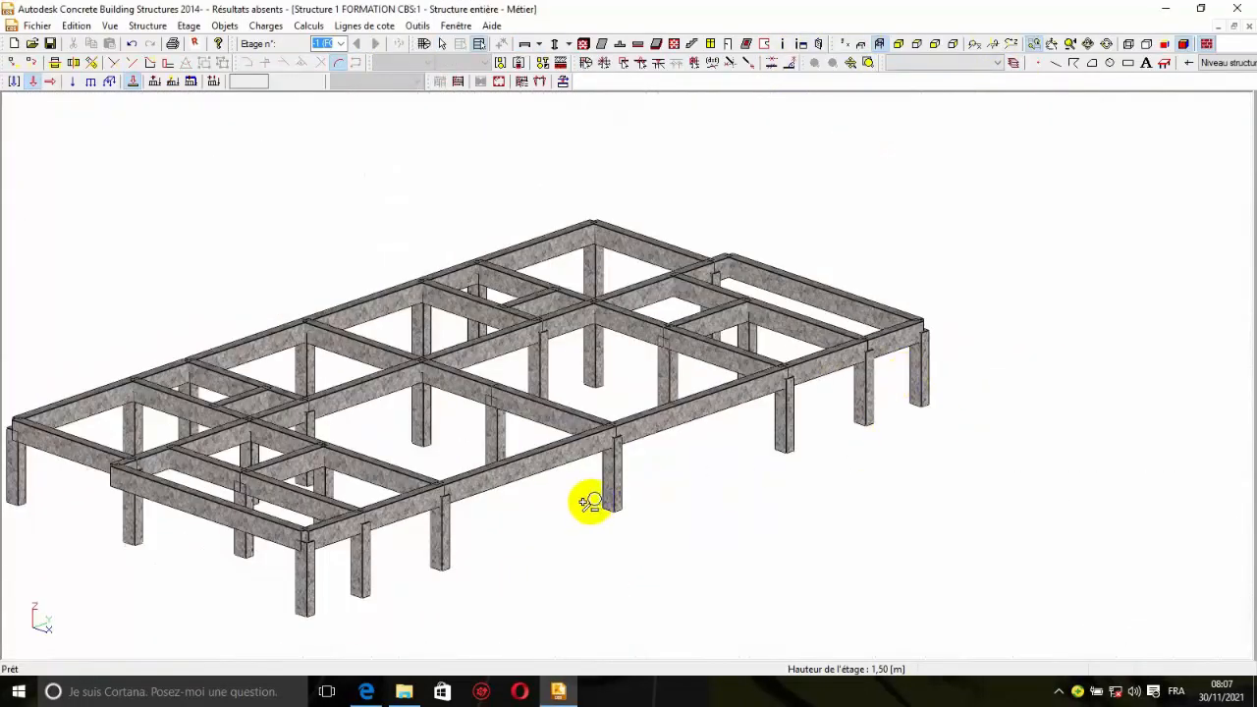
{"action": "scroll", "coordinate": [681, 499], "scroll_direction": "up", "scroll_amount": 8}
{"action": "scroll", "coordinate": [687, 445], "scroll_direction": "down", "scroll_amount": 6}
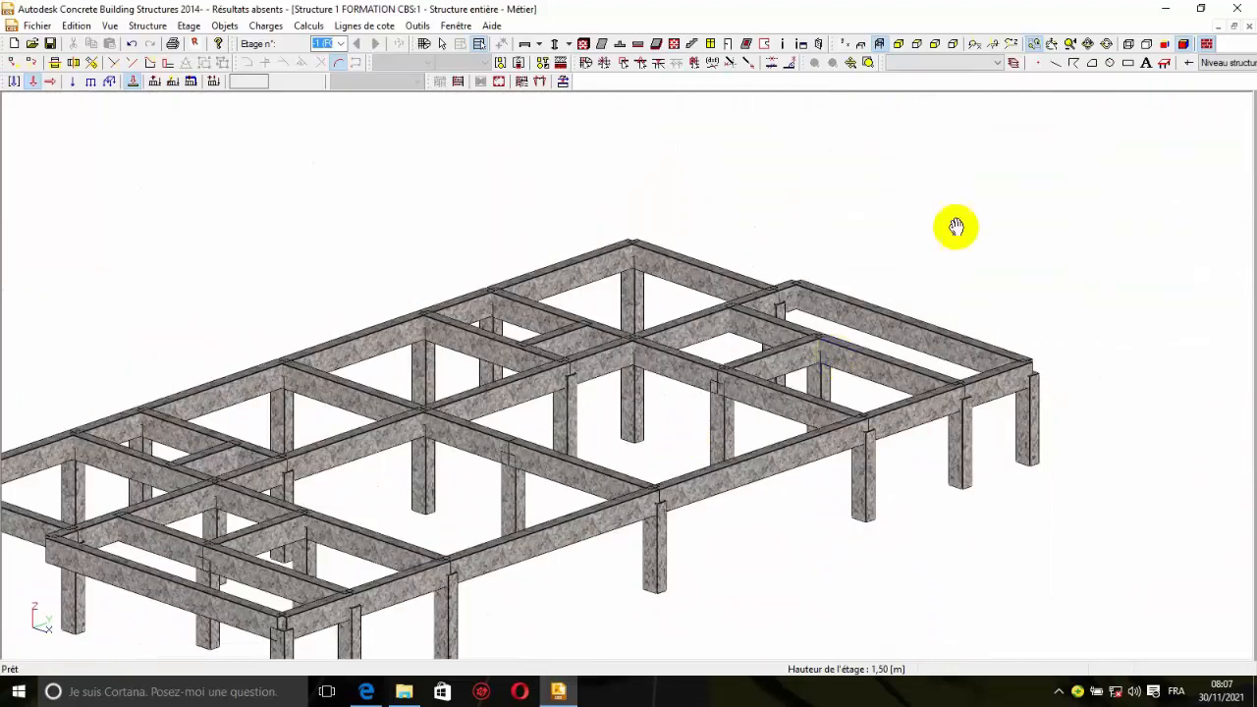
{"action": "right_click", "coordinate": [1023, 215]}
{"action": "left_click", "coordinate": [957, 245]}
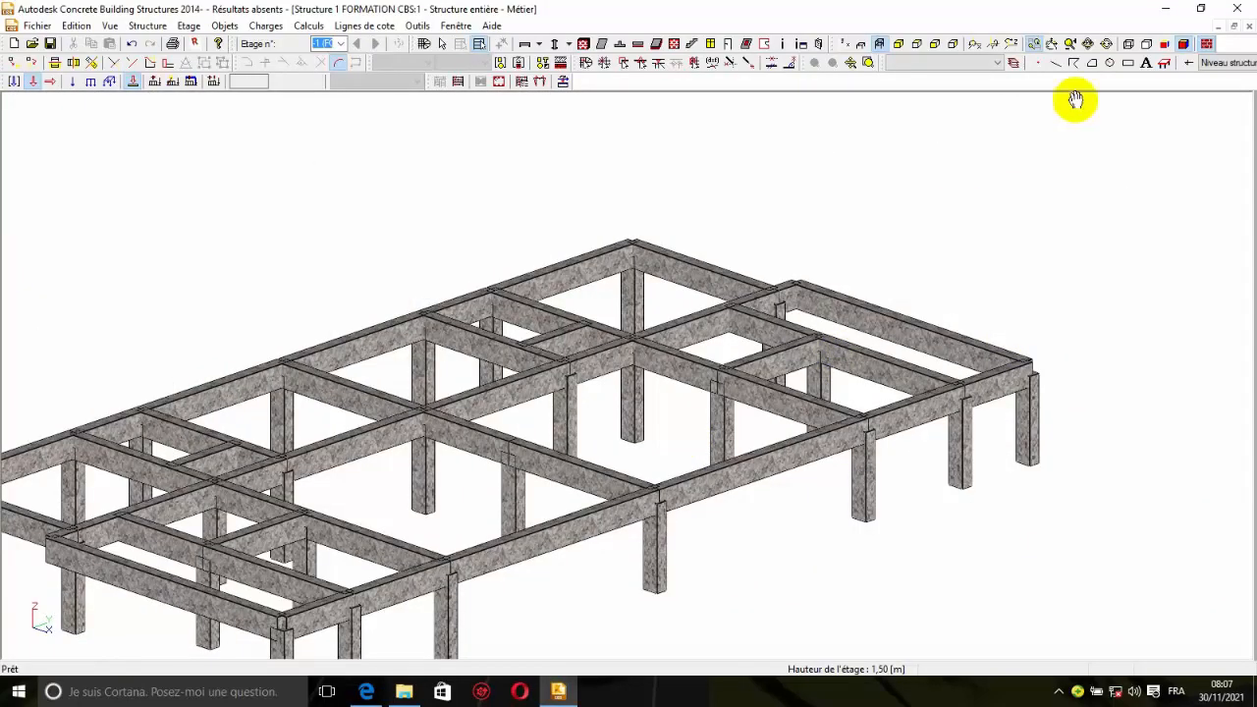
{"action": "left_click", "coordinate": [1088, 44]}
{"action": "scroll", "coordinate": [1029, 234], "scroll_direction": "down", "scroll_amount": 2}
{"action": "left_click_drag", "start_coordinate": [837, 436], "coordinate": [797, 456]}
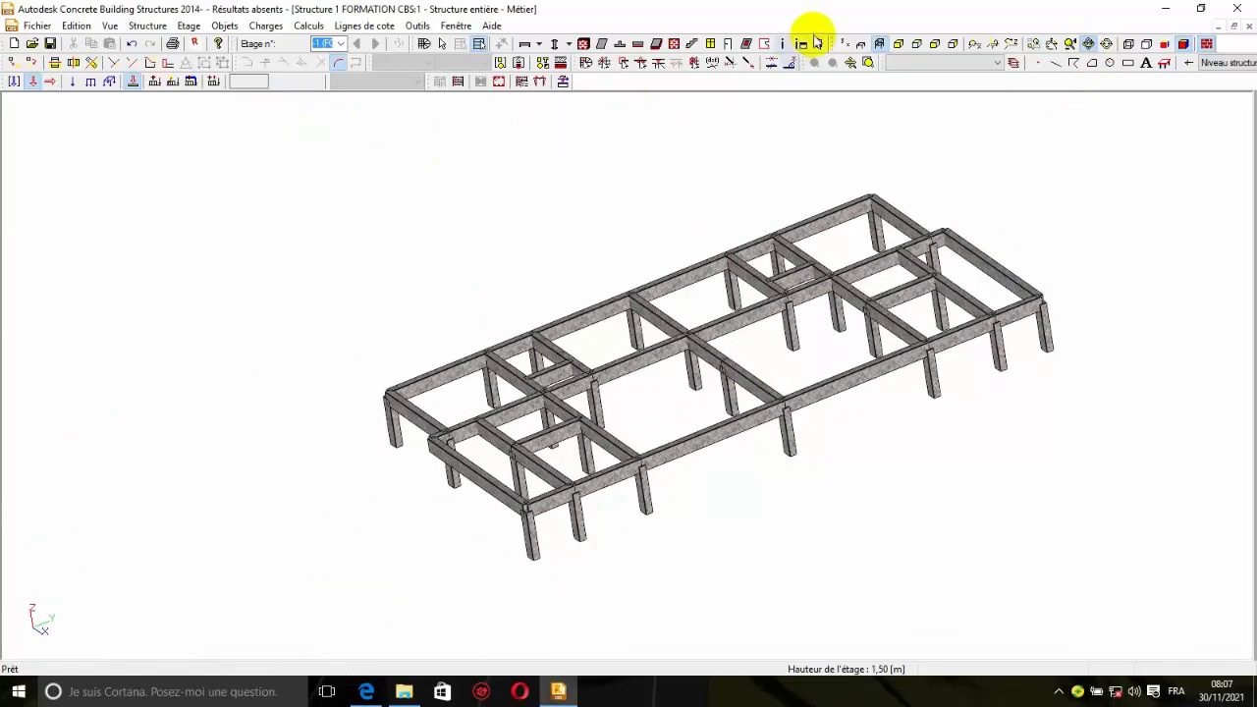
- Return to the foundation plan view, compare the beams with the foundation plan PDF and switch back to Concrete Building Structures
{"action": "left_click", "coordinate": [847, 44]}
{"action": "scroll", "coordinate": [631, 351], "scroll_direction": "up", "scroll_amount": 2}
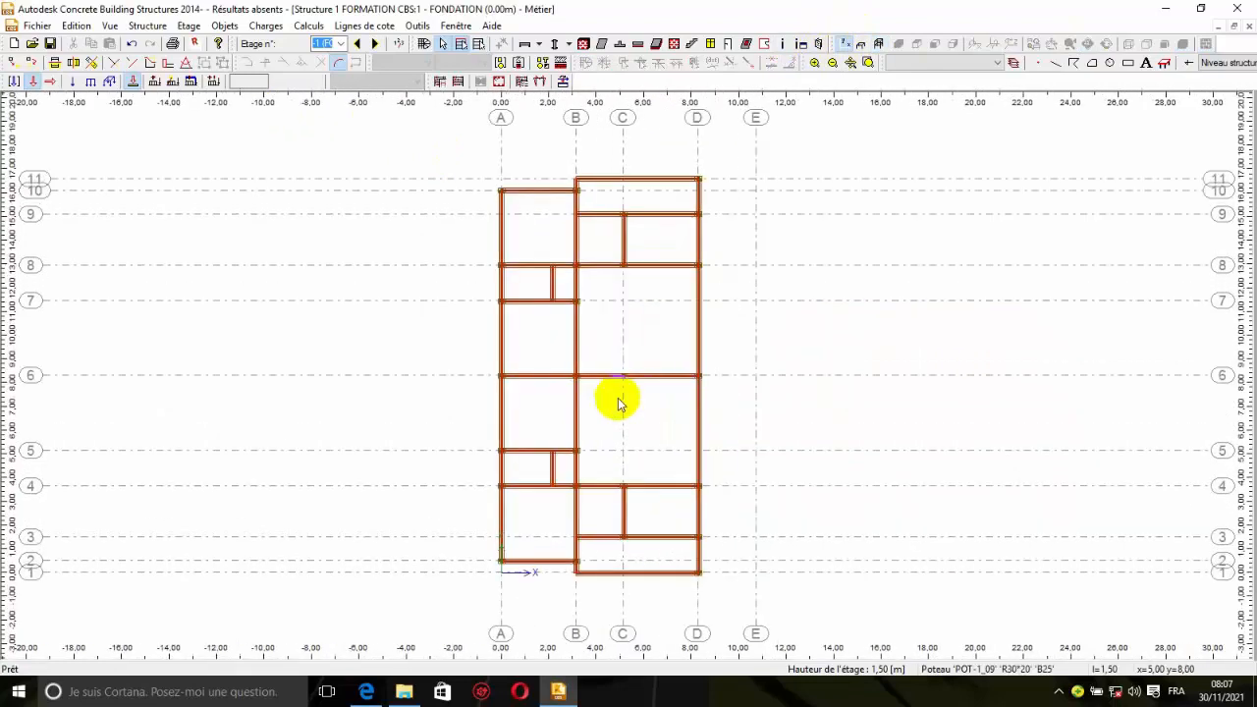
{"action": "scroll", "coordinate": [497, 190], "scroll_direction": "up", "scroll_amount": 3}
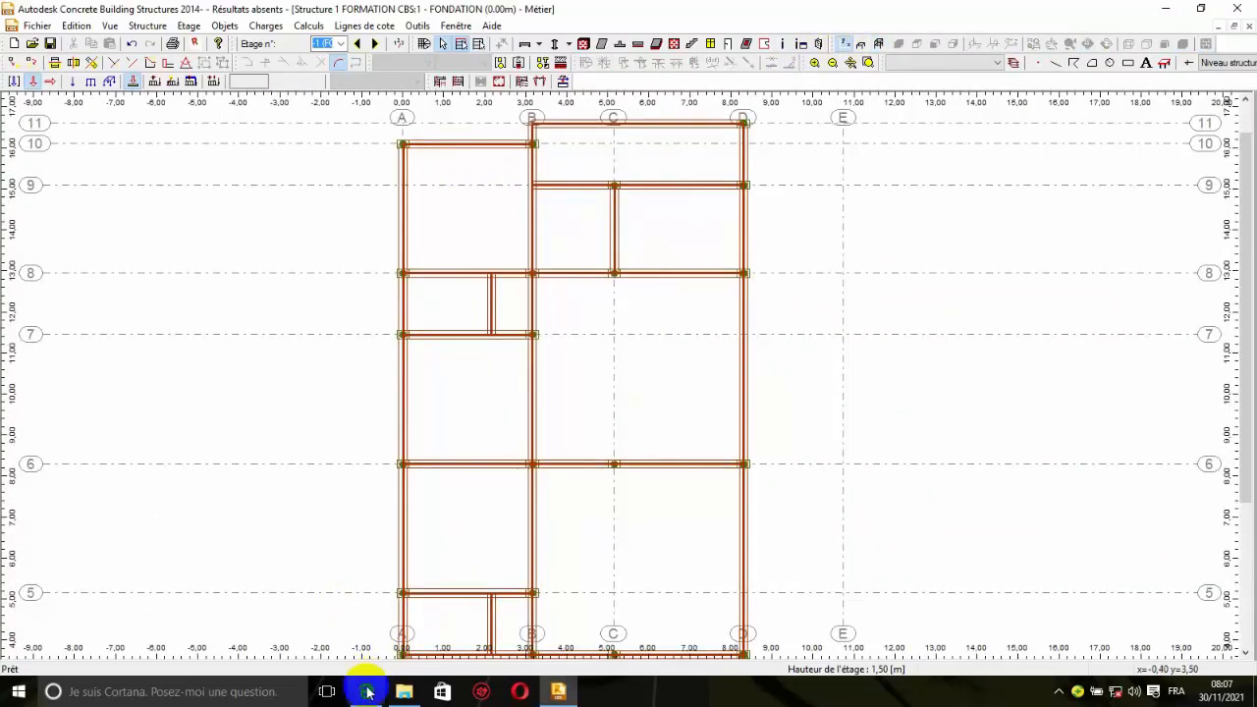
{"action": "left_click", "coordinate": [365, 691]}
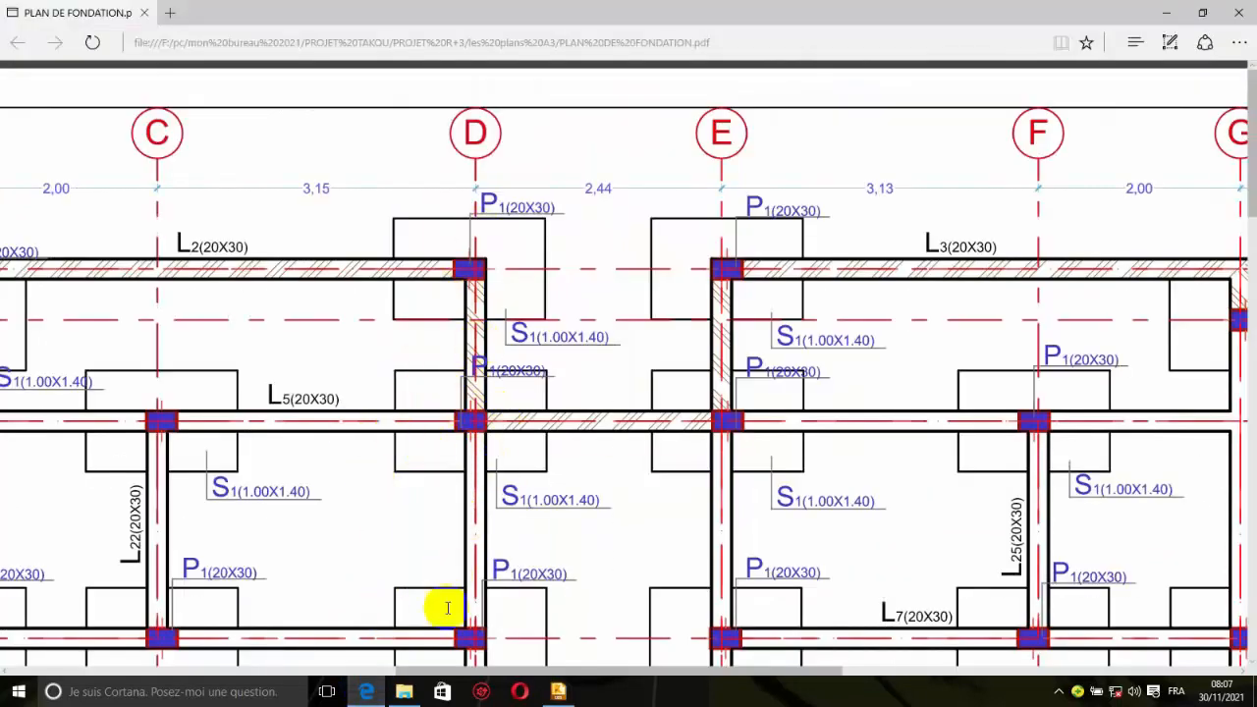
{"action": "left_click", "coordinate": [557, 692]}
- Examine the beam layout between axes A and D, from axis 11 down to axis 1
{"action": "scroll", "coordinate": [549, 428], "scroll_direction": "down", "scroll_amount": 3}
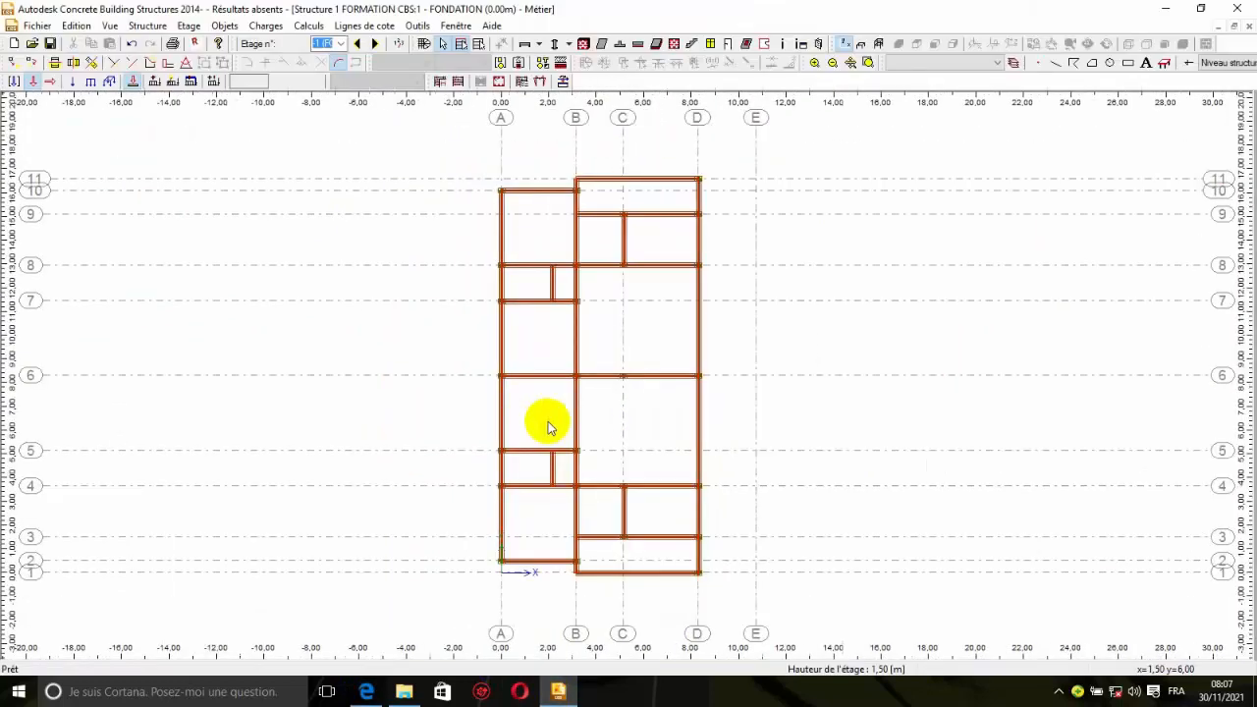
{"action": "scroll", "coordinate": [589, 172], "scroll_direction": "up", "scroll_amount": 4}
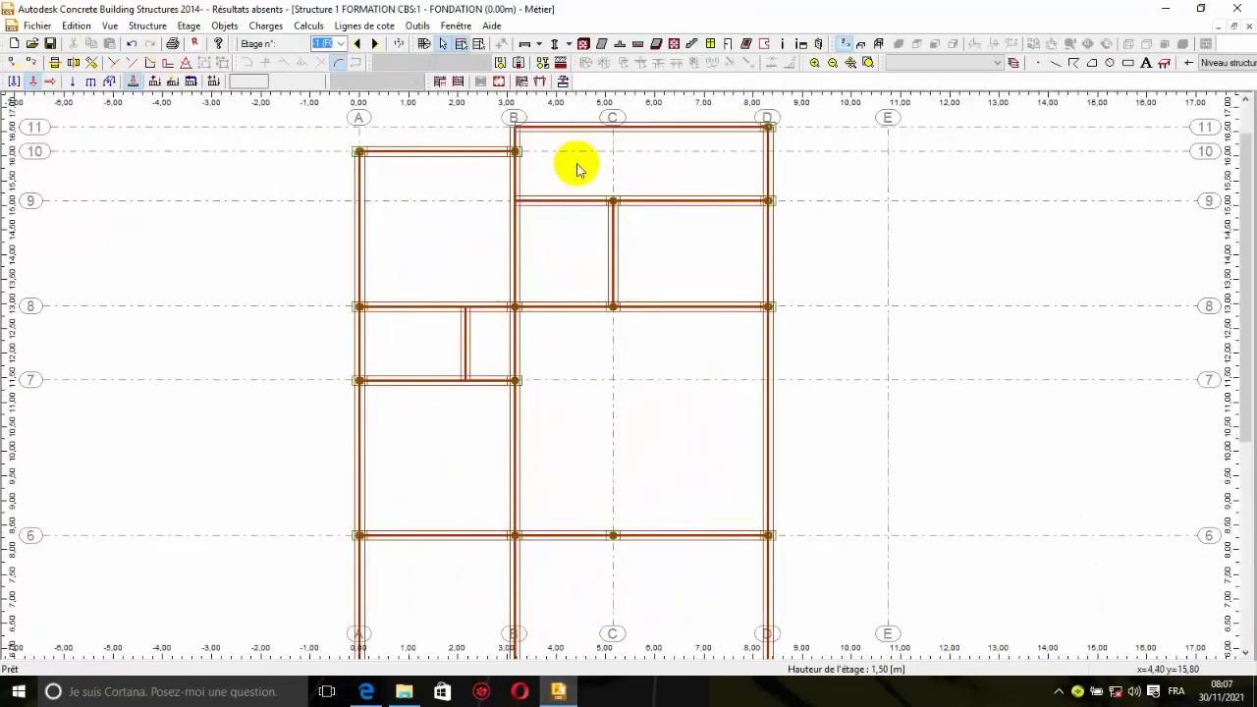
{"action": "scroll", "coordinate": [514, 423], "scroll_direction": "down", "scroll_amount": 1}
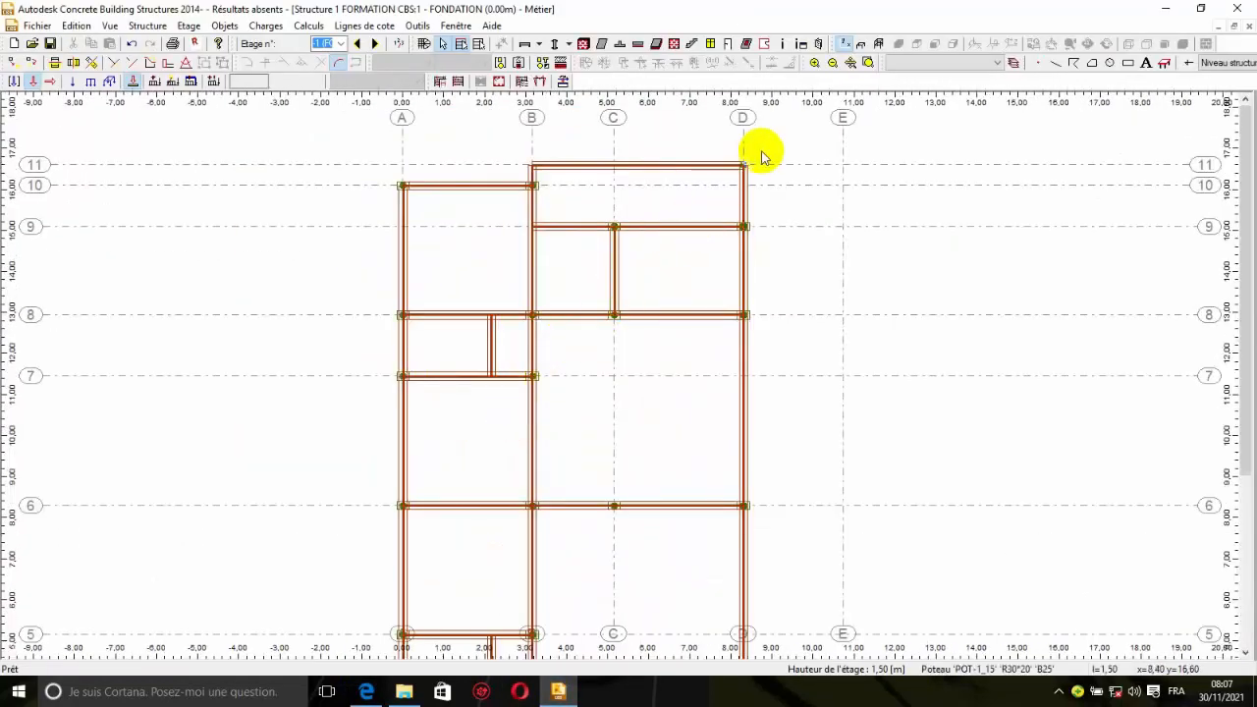
{"action": "scroll", "coordinate": [776, 157], "scroll_direction": "up", "scroll_amount": 2}
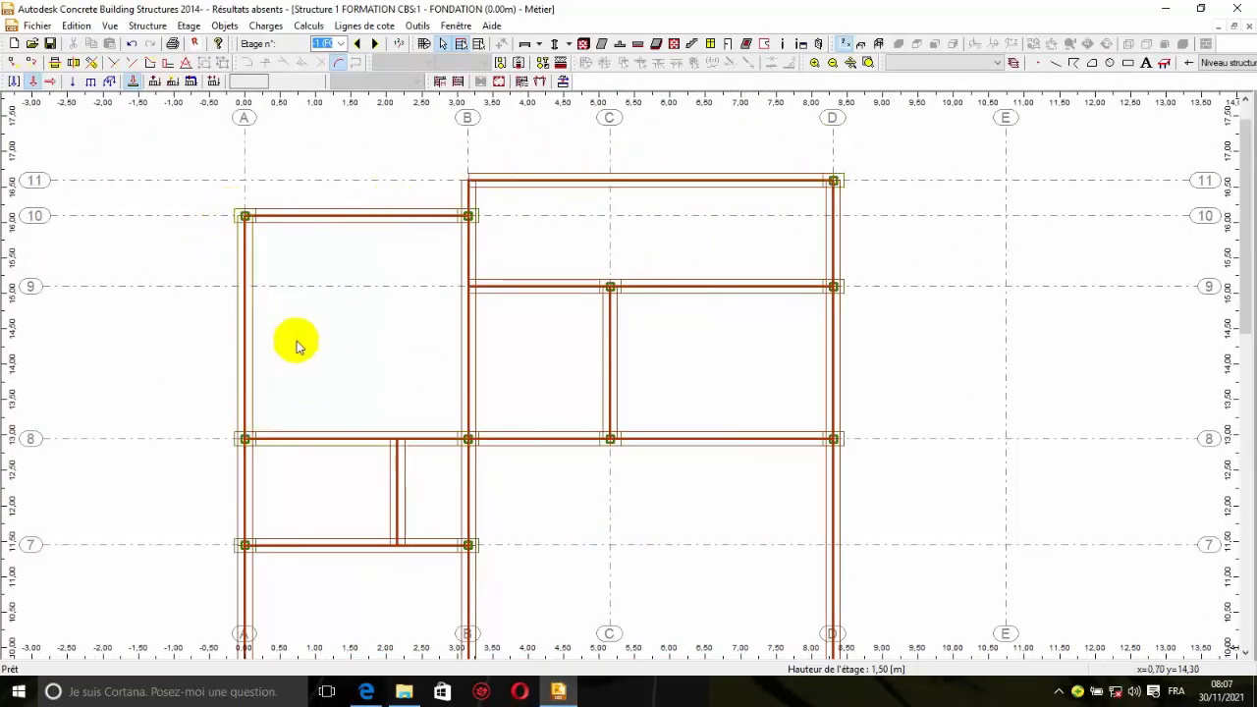
{"action": "scroll", "coordinate": [309, 348], "scroll_direction": "down", "scroll_amount": 2}
{"action": "scroll", "coordinate": [331, 354], "scroll_direction": "down", "scroll_amount": 1}
{"action": "scroll", "coordinate": [401, 358], "scroll_direction": "down", "scroll_amount": 1}
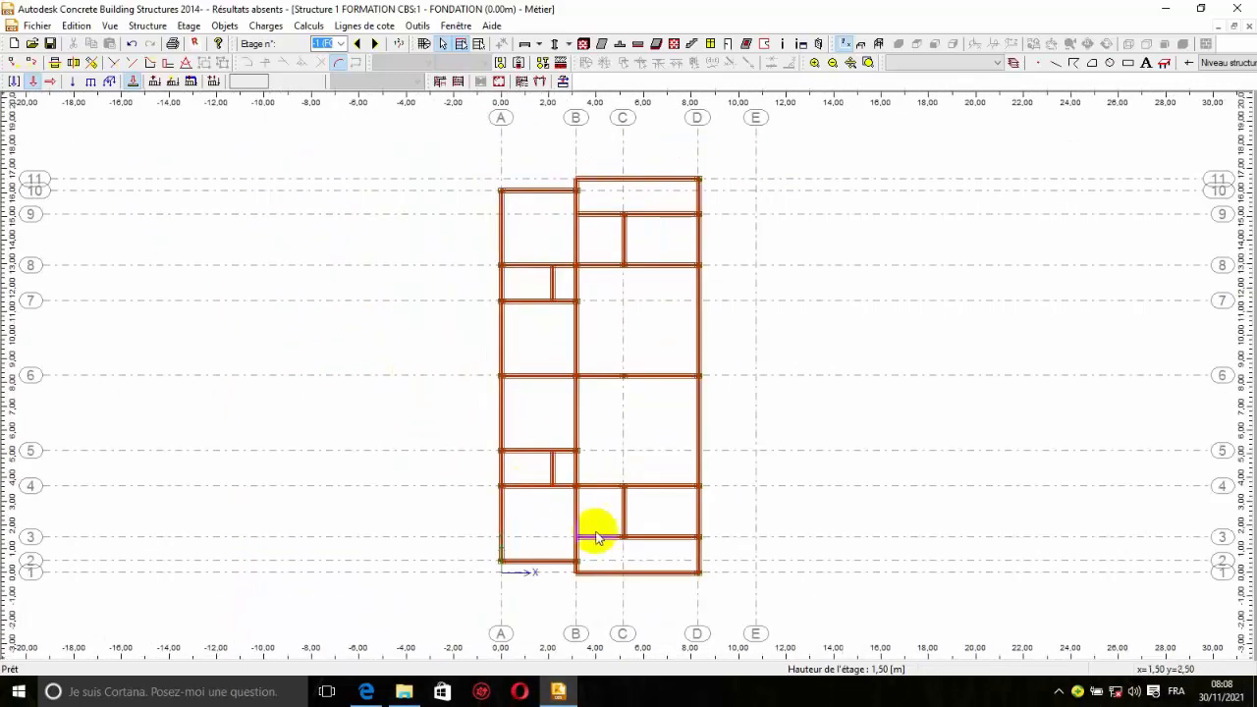
{"action": "scroll", "coordinate": [710, 592], "scroll_direction": "up", "scroll_amount": 2}
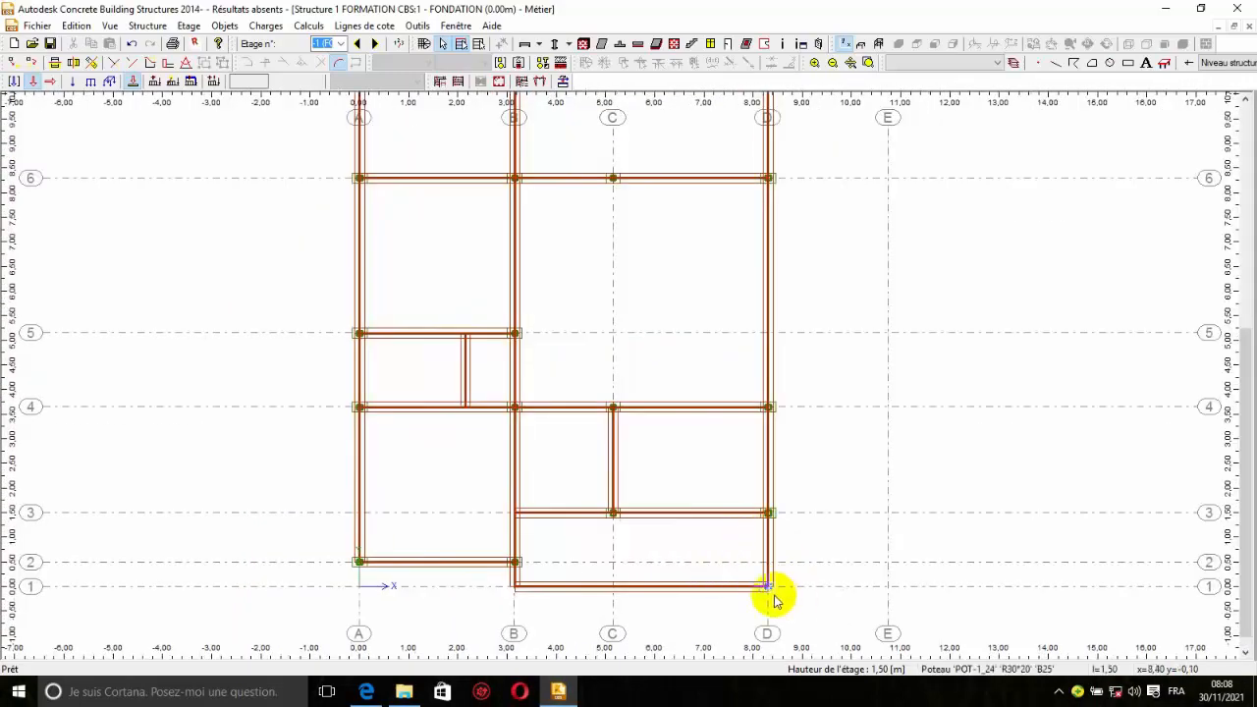
{"action": "scroll", "coordinate": [777, 589], "scroll_direction": "up", "scroll_amount": 2}
{"action": "scroll", "coordinate": [553, 581], "scroll_direction": "down", "scroll_amount": 3}
{"action": "scroll", "coordinate": [539, 567], "scroll_direction": "down", "scroll_amount": 2}
{"action": "scroll", "coordinate": [505, 524], "scroll_direction": "down", "scroll_amount": 2}
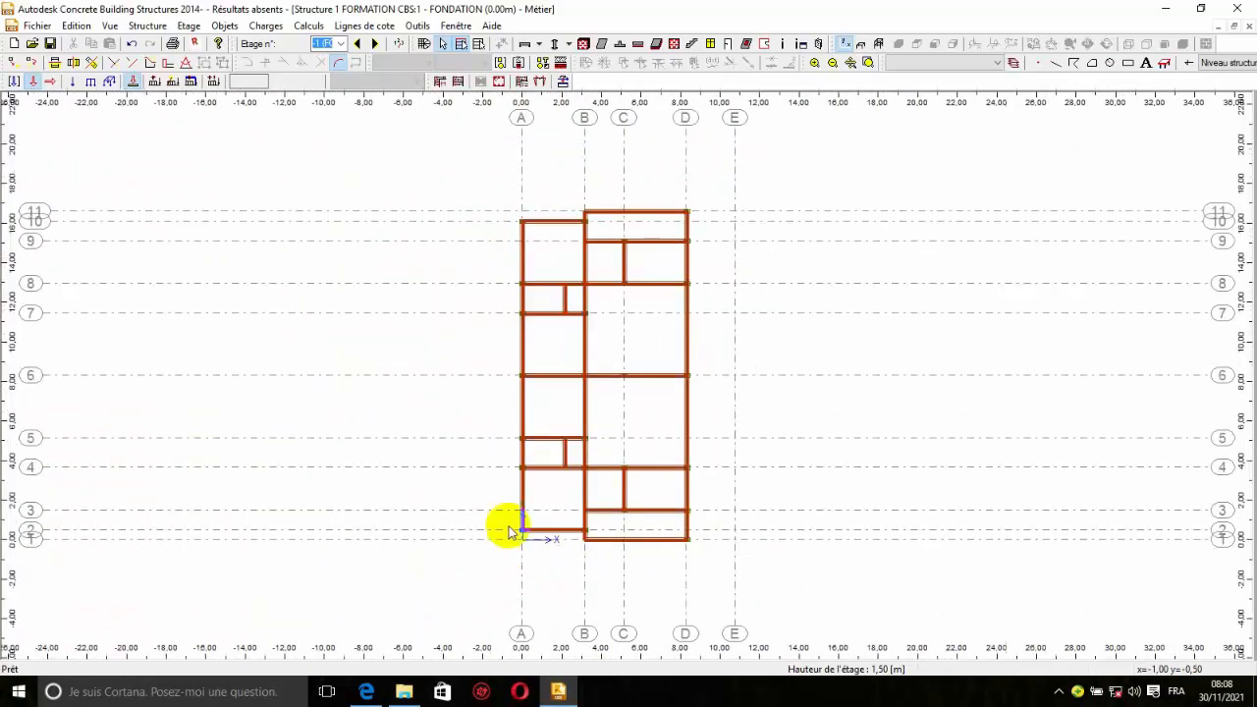
{"action": "left_click_drag", "start_coordinate": [485, 183], "coordinate": [710, 578]}
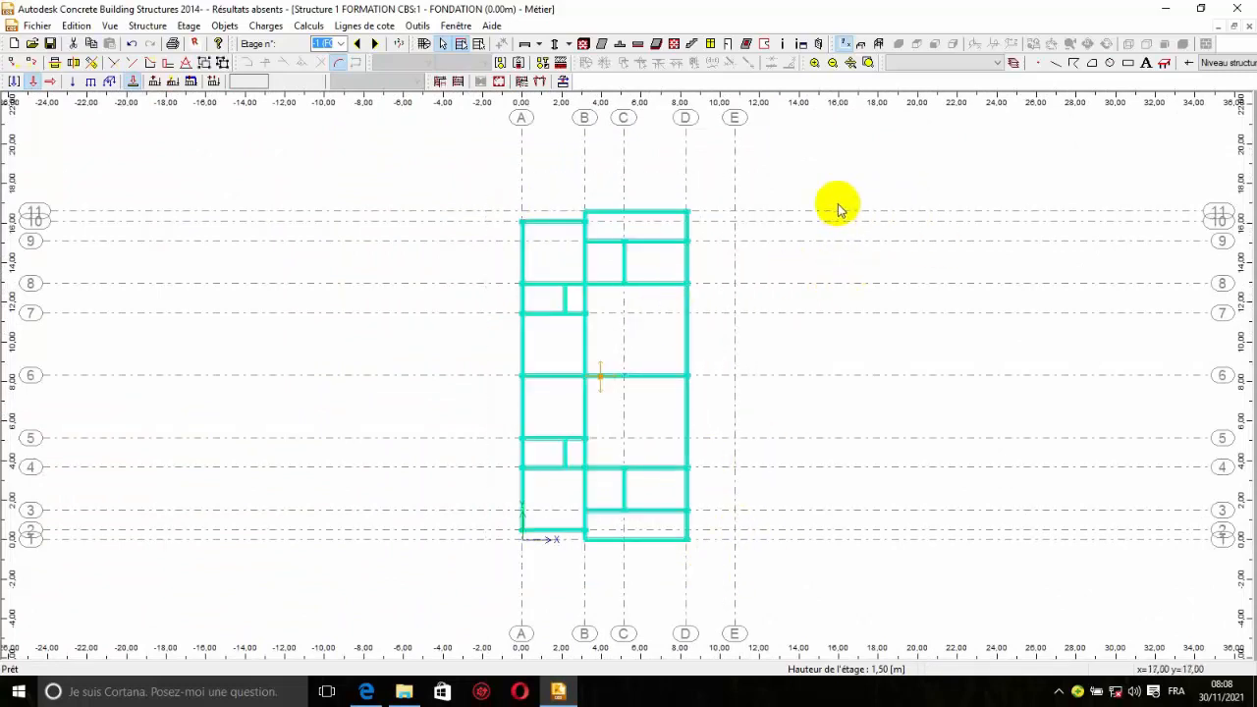
{"action": "scroll", "coordinate": [718, 202], "scroll_direction": "up", "scroll_amount": 4}
{"action": "scroll", "coordinate": [589, 252], "scroll_direction": "down", "scroll_amount": 2}
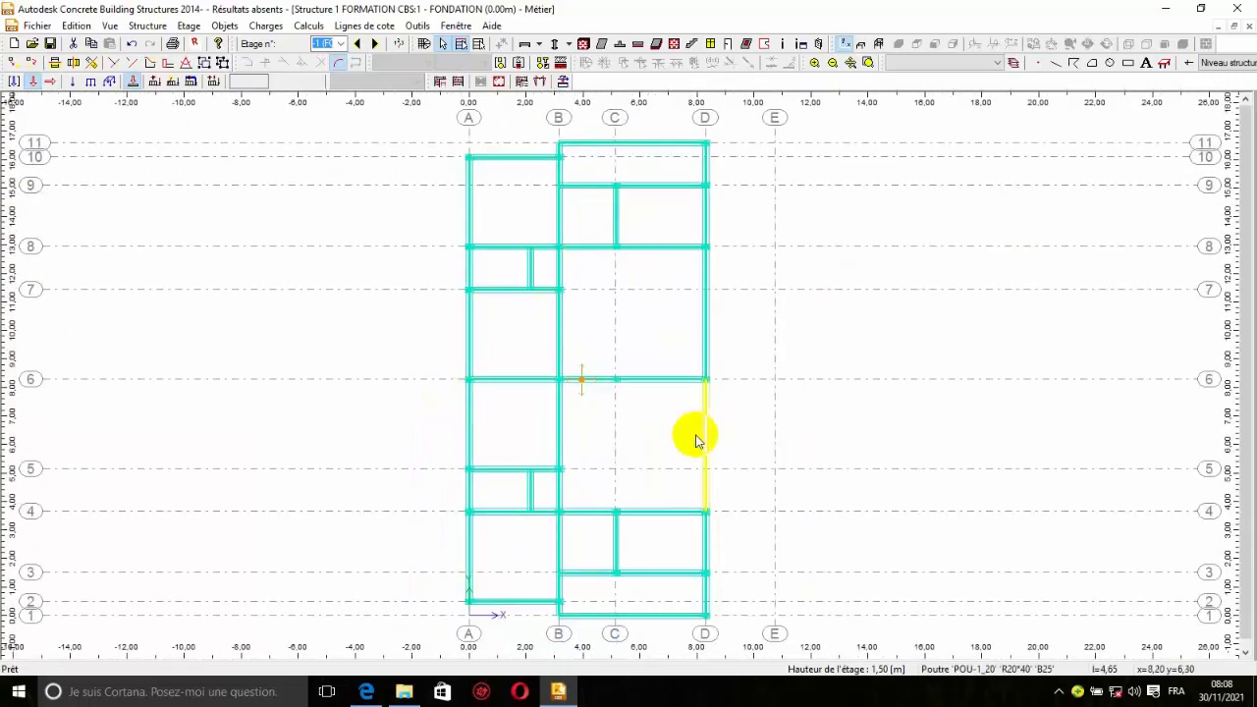
{"action": "left_click", "coordinate": [367, 412]}
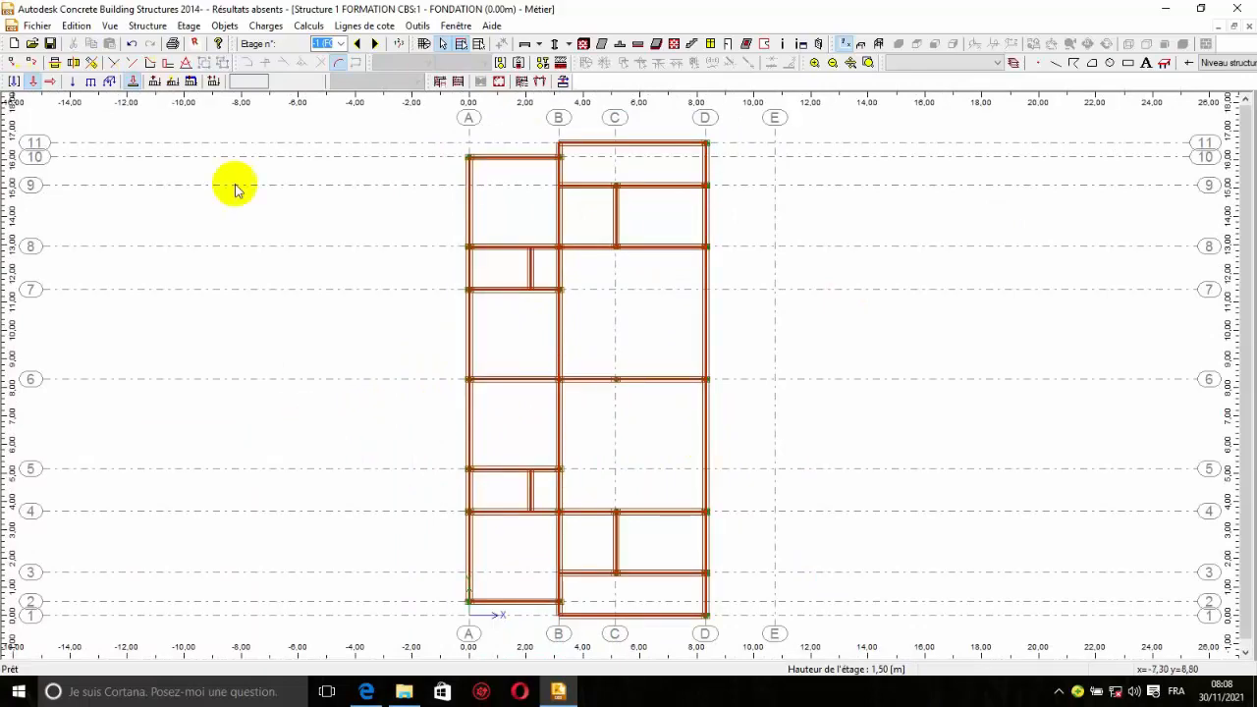
- Add an R20*40 beam in B25 concrete along axis 3 from the axis D column to axis E
{"action": "left_click", "coordinate": [525, 45]}
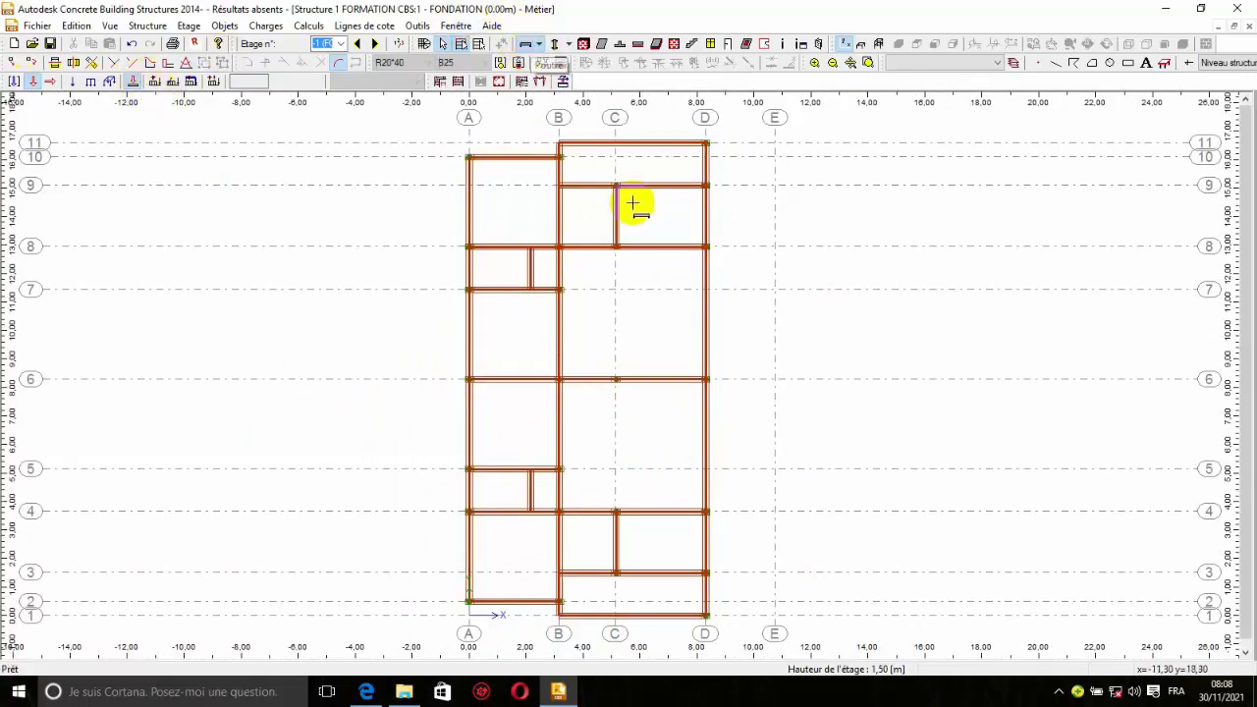
{"action": "scroll", "coordinate": [693, 426], "scroll_direction": "down", "scroll_amount": 1}
{"action": "scroll", "coordinate": [701, 547], "scroll_direction": "up", "scroll_amount": 2}
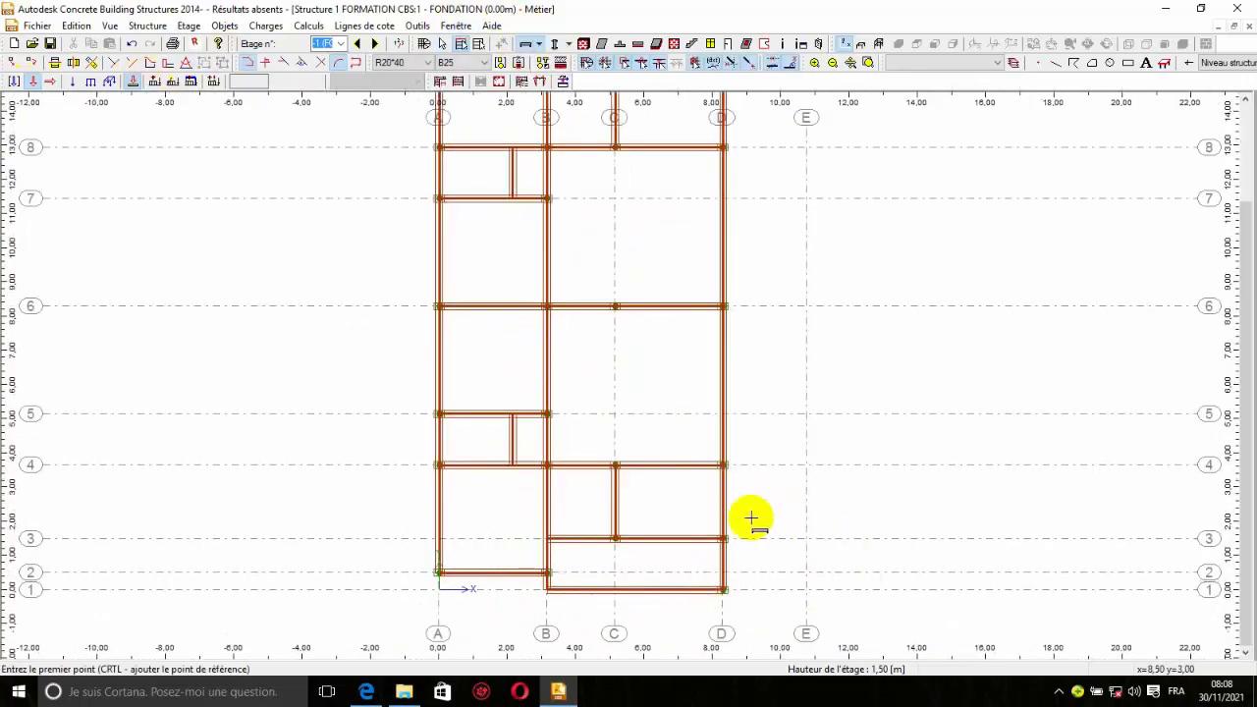
{"action": "scroll", "coordinate": [757, 541], "scroll_direction": "up", "scroll_amount": 3}
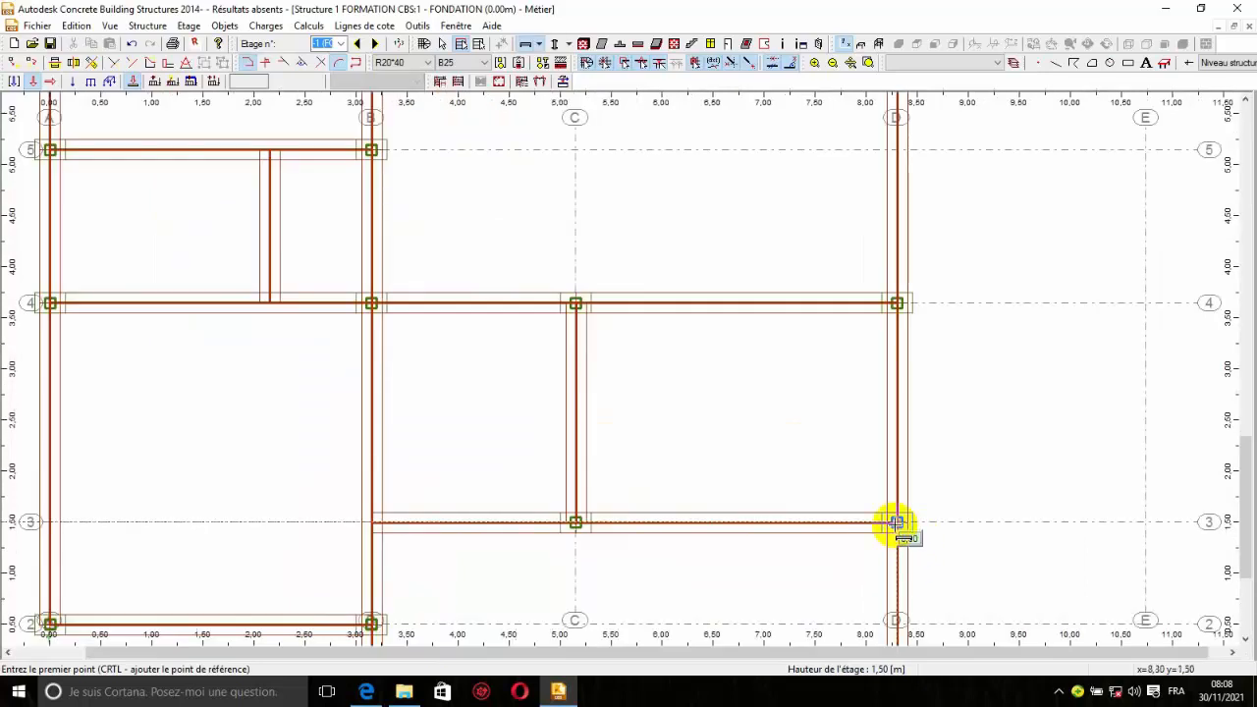
{"action": "left_click", "coordinate": [897, 523]}
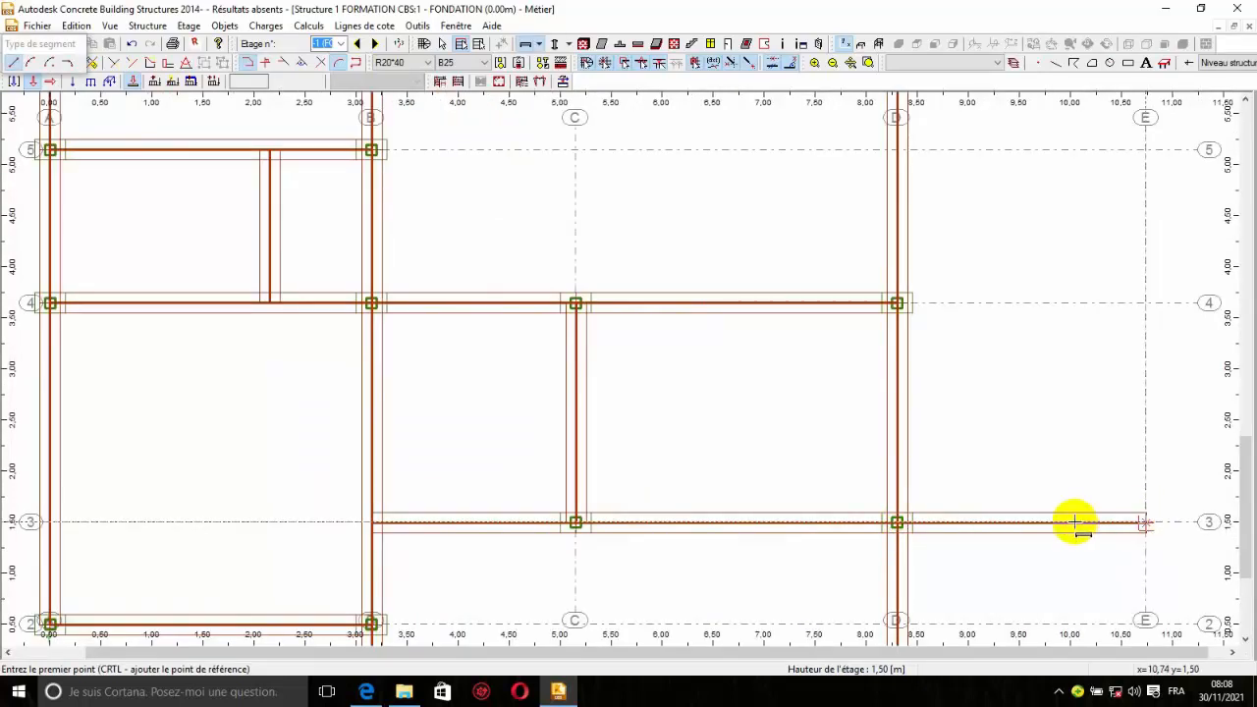
{"action": "key", "text": "Escape"}
- Add an R20*40 beam in B25 concrete along axis 9 from the axis D column to axis E
{"action": "scroll", "coordinate": [743, 441], "scroll_direction": "down", "scroll_amount": 4}
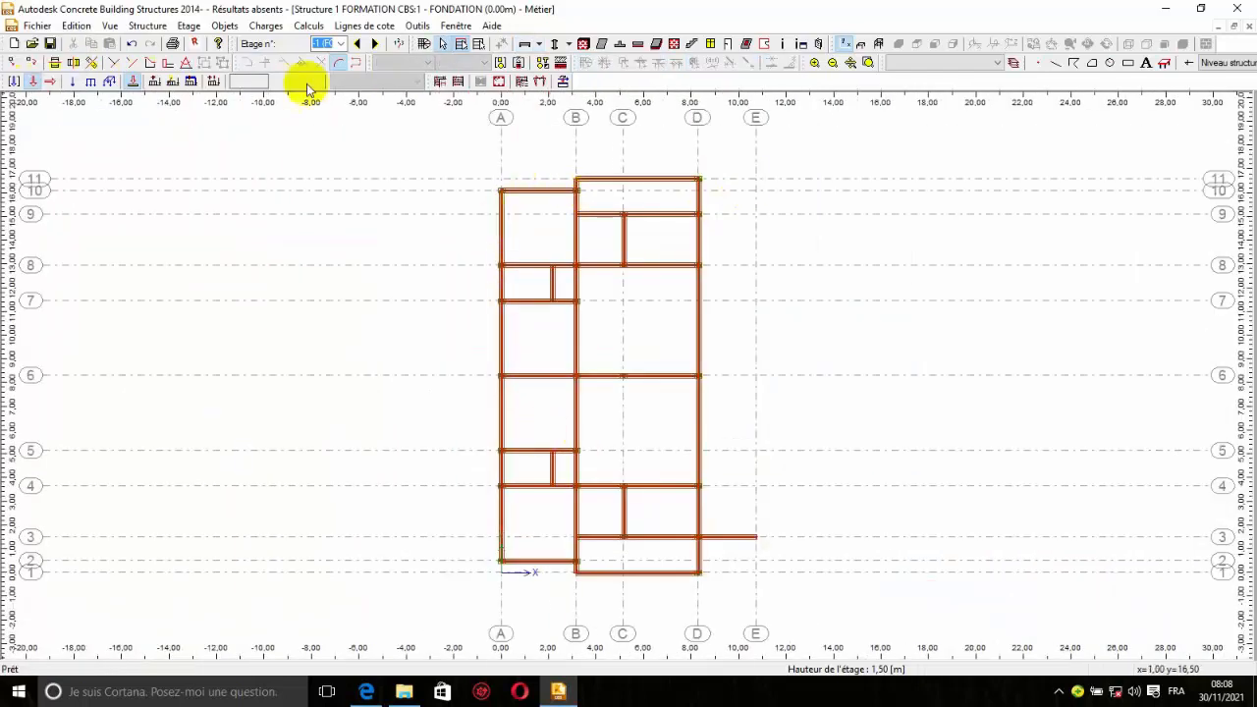
{"action": "left_click", "coordinate": [526, 45]}
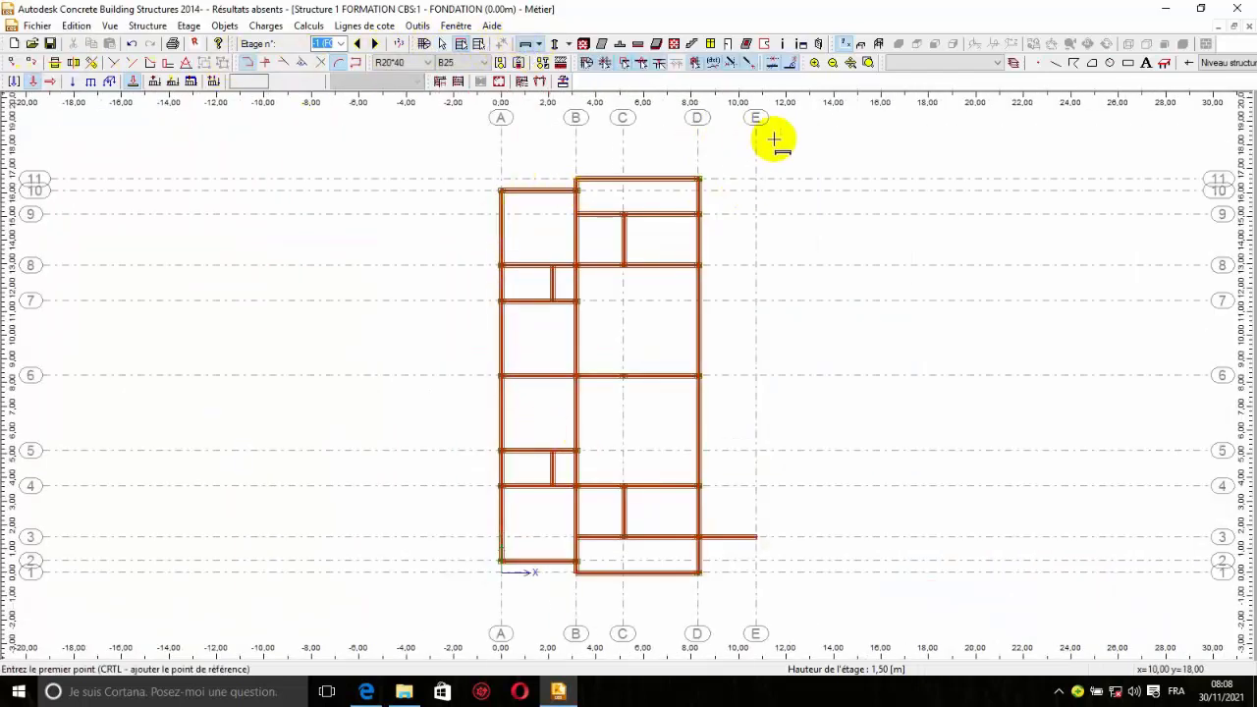
{"action": "scroll", "coordinate": [773, 143], "scroll_direction": "up", "scroll_amount": 2}
{"action": "scroll", "coordinate": [767, 222], "scroll_direction": "up", "scroll_amount": 3}
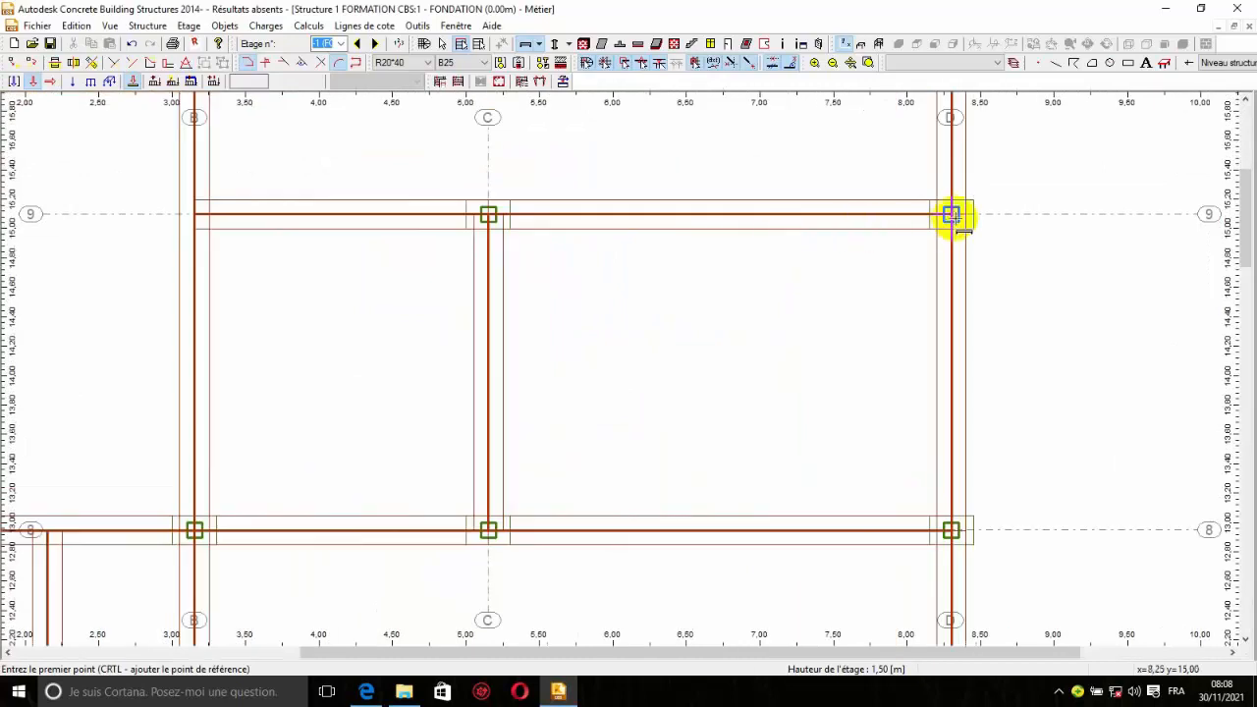
{"action": "left_click", "coordinate": [950, 214]}
{"action": "scroll", "coordinate": [786, 235], "scroll_direction": "down", "scroll_amount": 2}
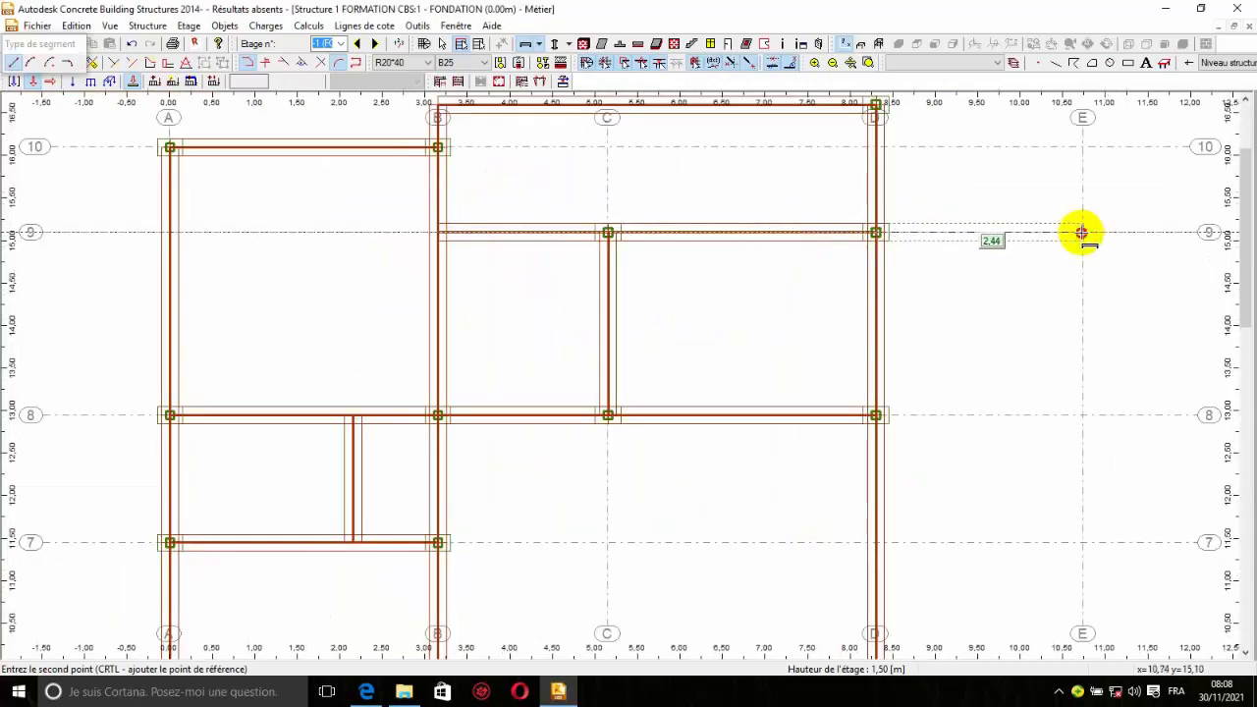
{"action": "key", "text": "Escape"}
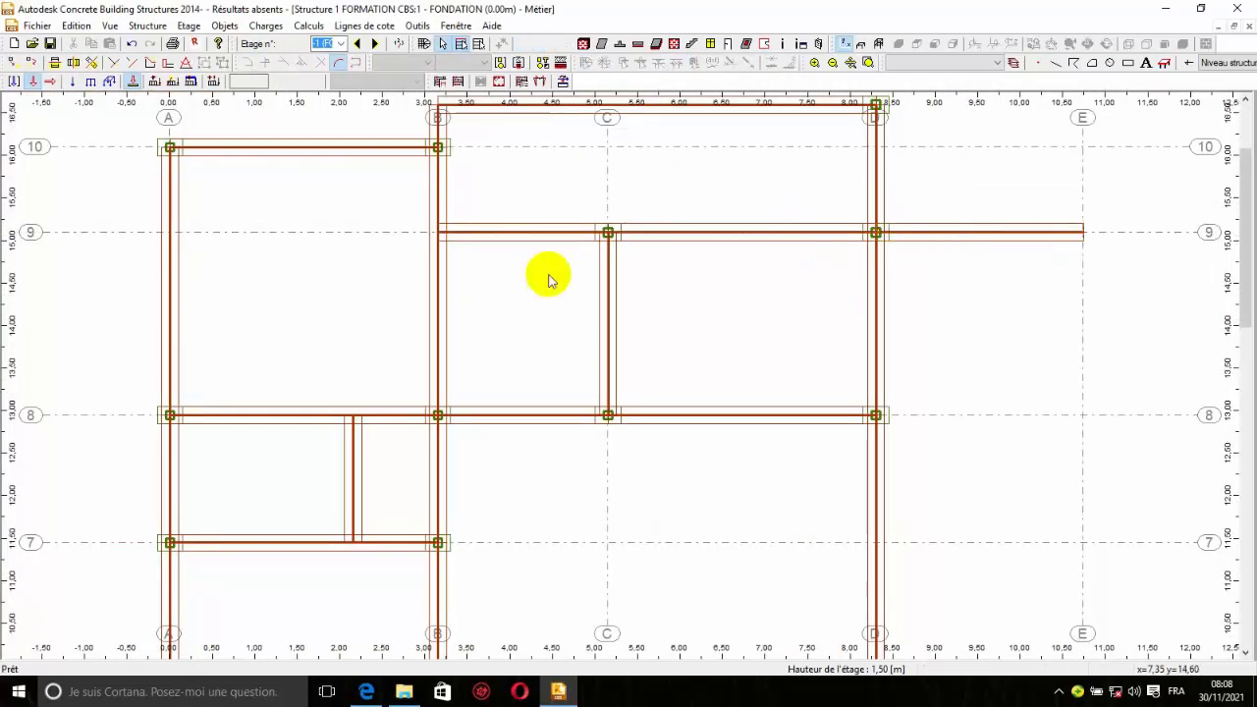
- Mirror all beams and columns between axes A and D across a vertical line through the midpoint of the axis 9 beam between D and E
{"action": "scroll", "coordinate": [547, 272], "scroll_direction": "down", "scroll_amount": 4}
{"action": "left_click_drag", "start_coordinate": [451, 148], "coordinate": [728, 601]}
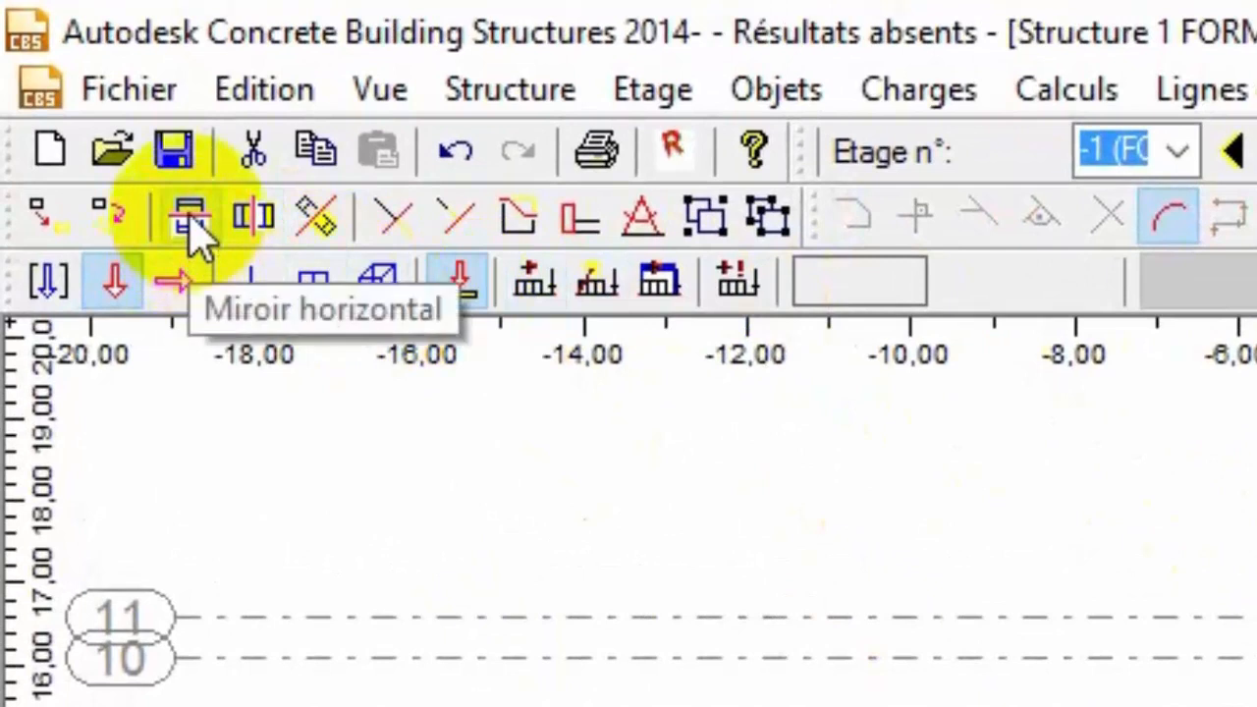
{"action": "left_click", "coordinate": [265, 236]}
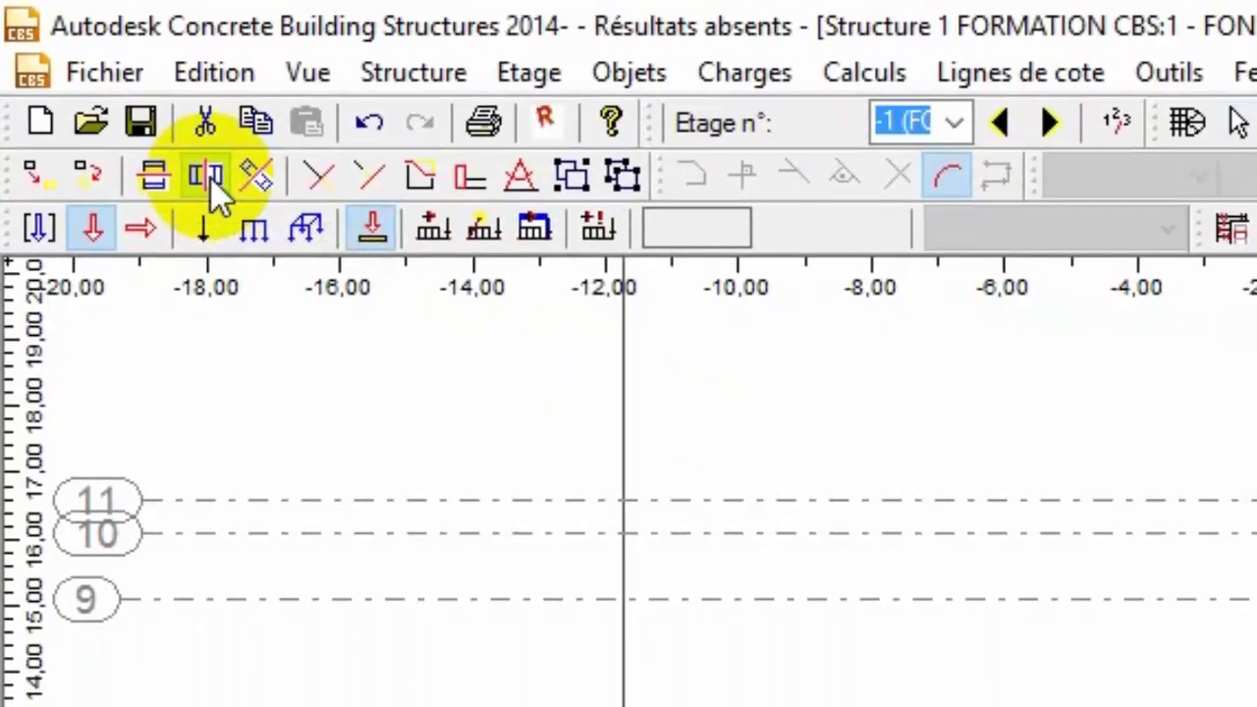
{"action": "scroll", "coordinate": [734, 214], "scroll_direction": "up", "scroll_amount": 3}
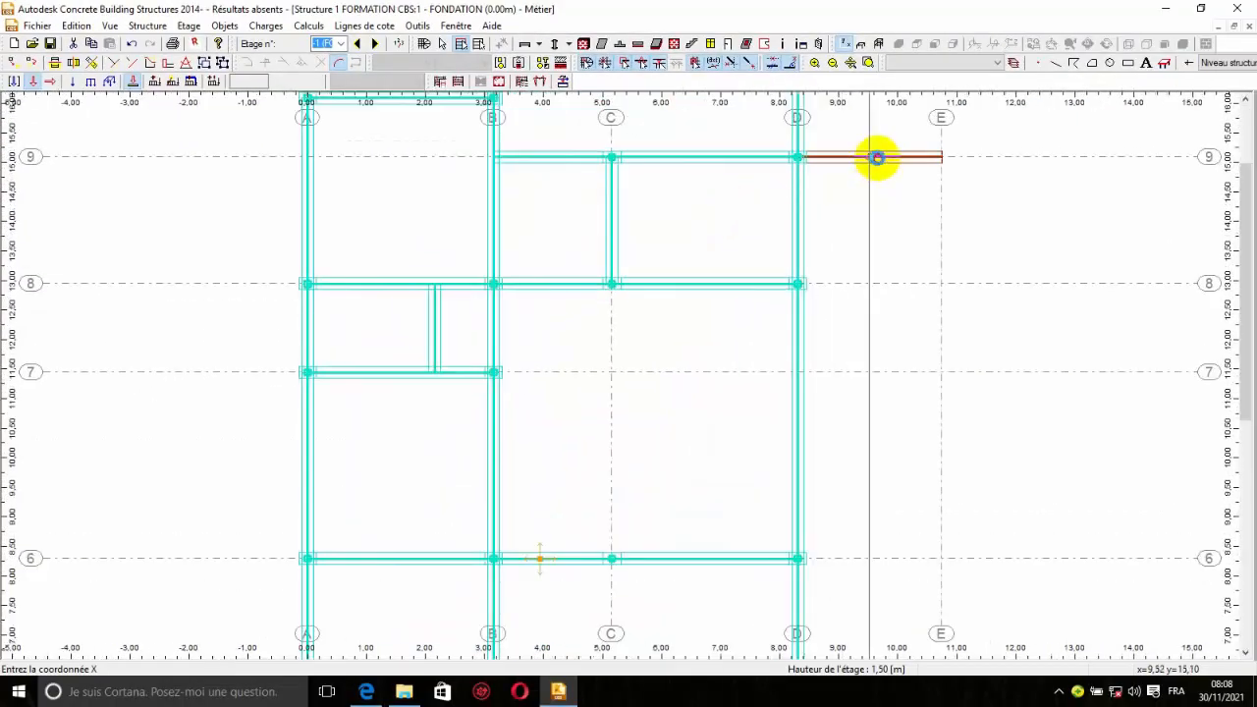
{"action": "left_click", "coordinate": [877, 157]}
{"action": "scroll", "coordinate": [815, 162], "scroll_direction": "down", "scroll_amount": 3}
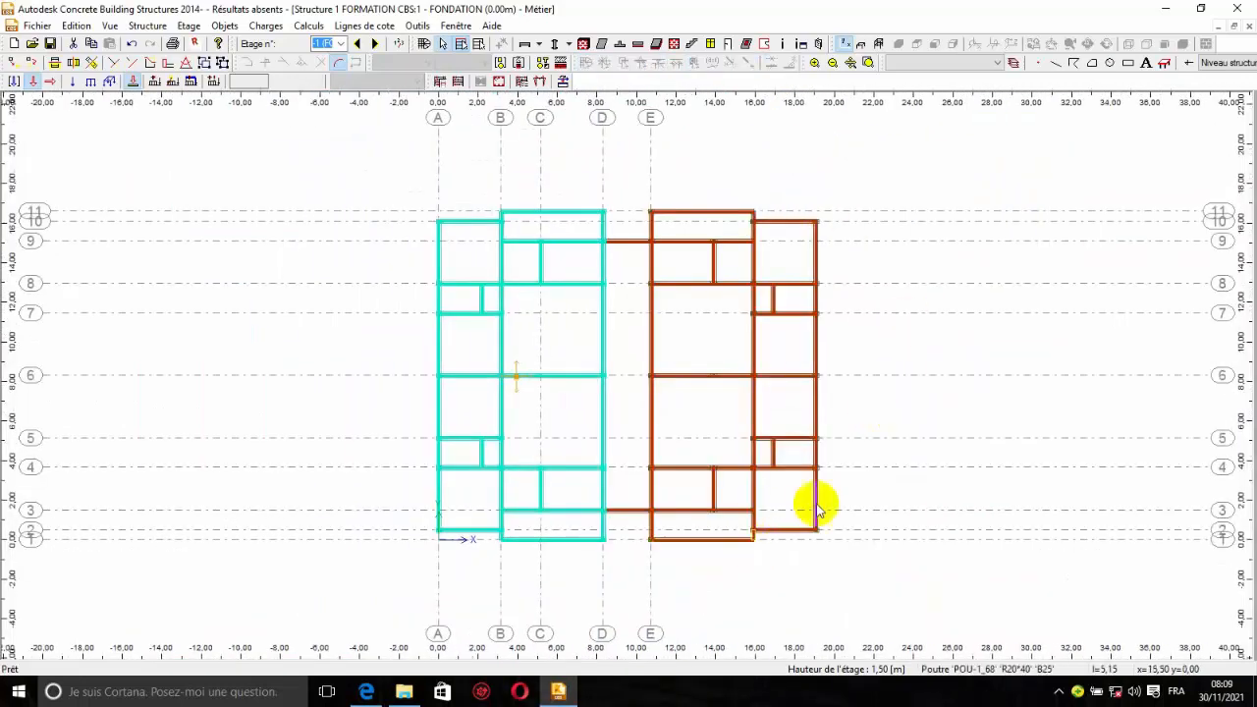
{"action": "left_click", "coordinate": [919, 336]}
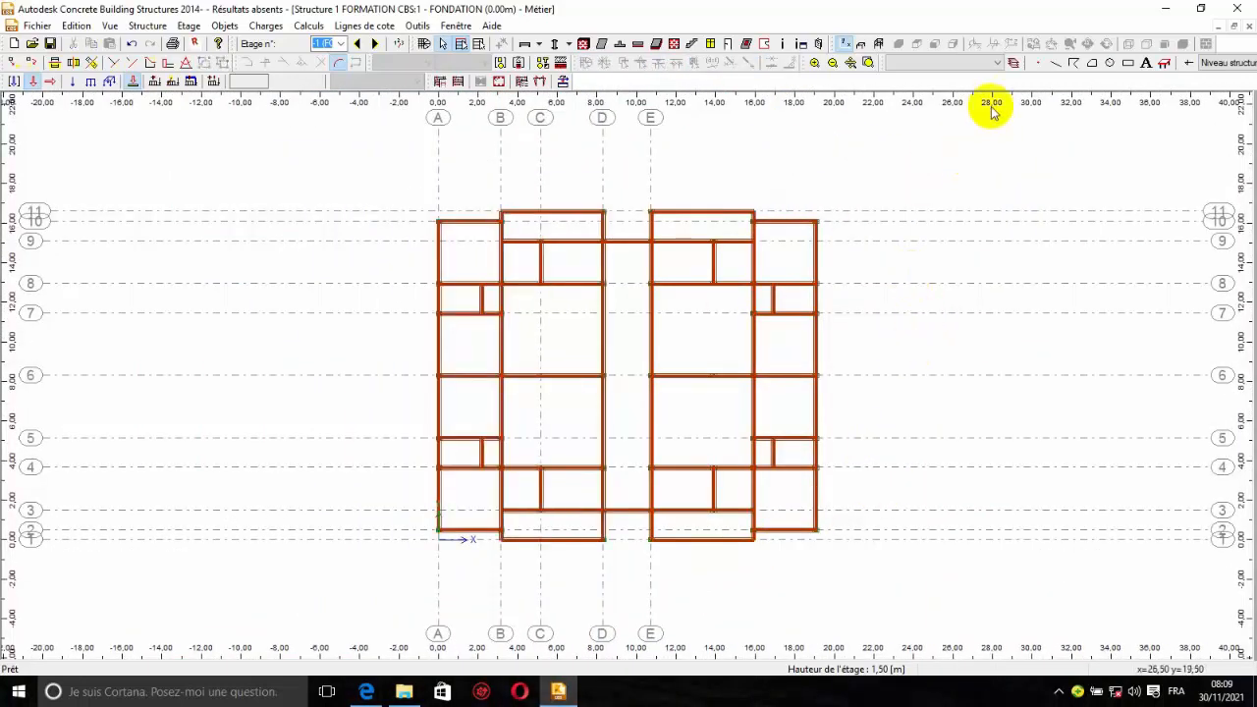
- Show the whole structure in 3D and examine the mirrored frame and its connecting beams from several angles
{"action": "left_click", "coordinate": [879, 44]}
{"action": "left_click_drag", "start_coordinate": [576, 541], "coordinate": [786, 523]}
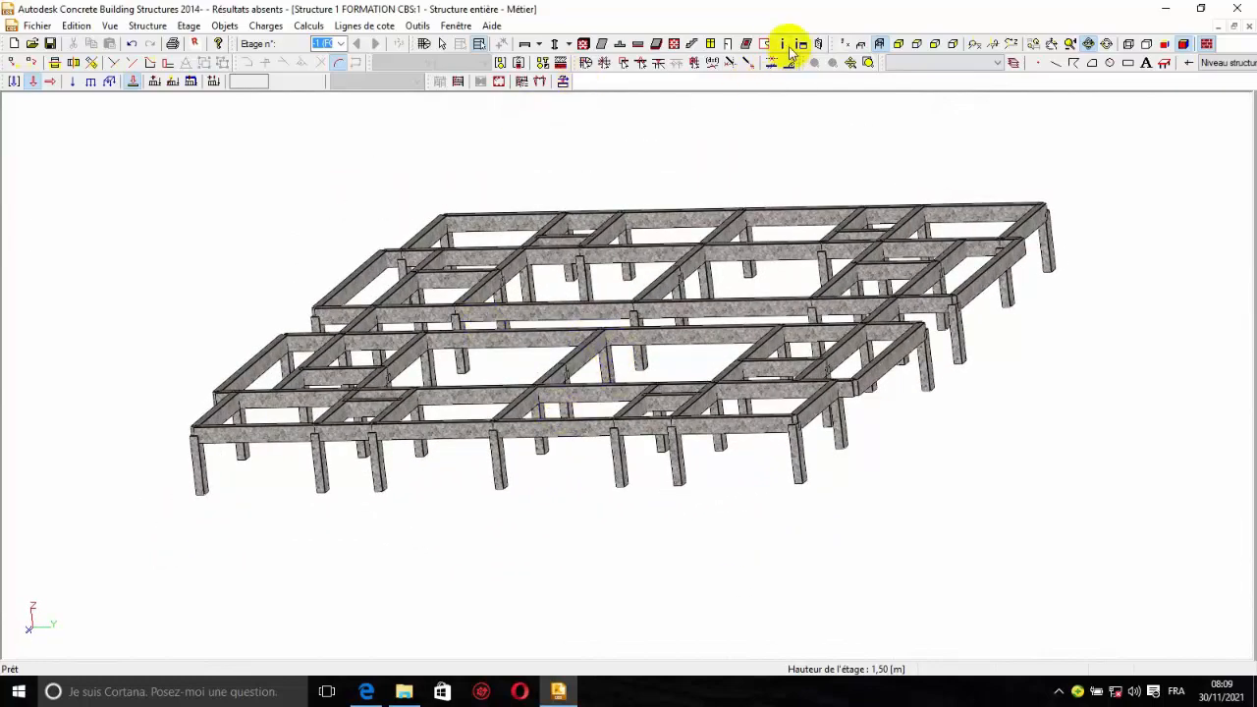
{"action": "left_click_drag", "start_coordinate": [867, 306], "coordinate": [790, 343]}
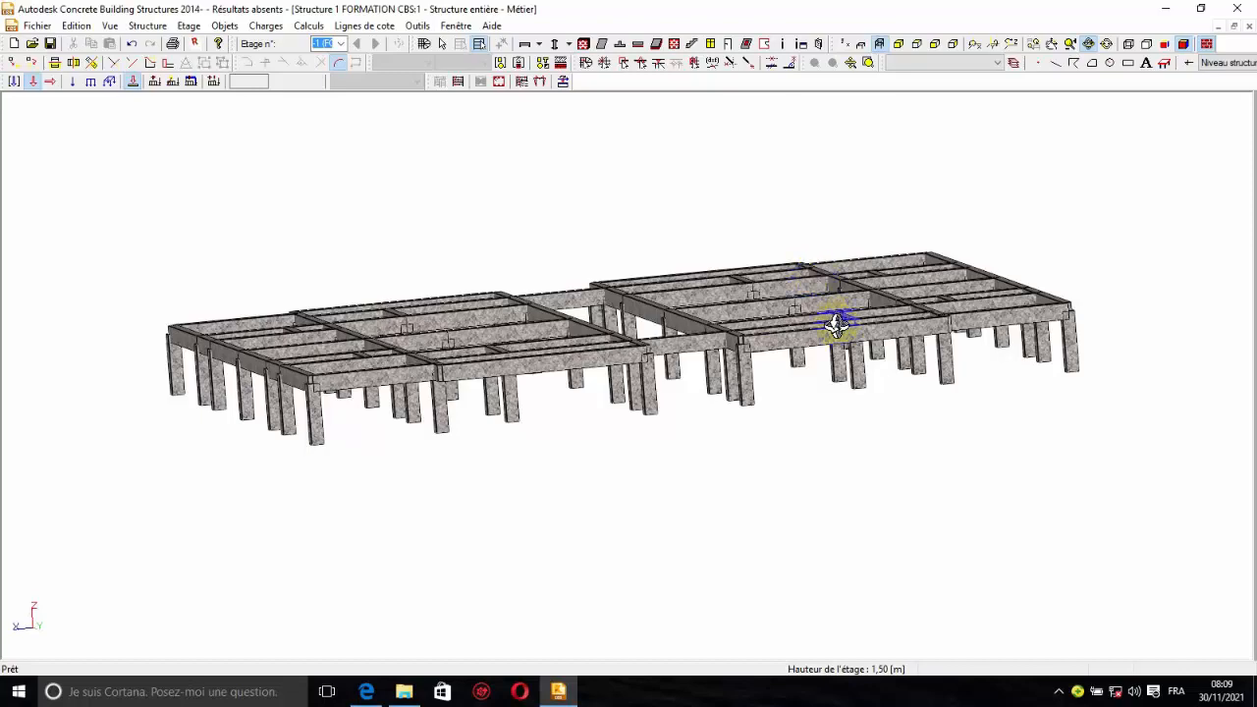
{"action": "left_click_drag", "start_coordinate": [830, 327], "coordinate": [845, 359]}
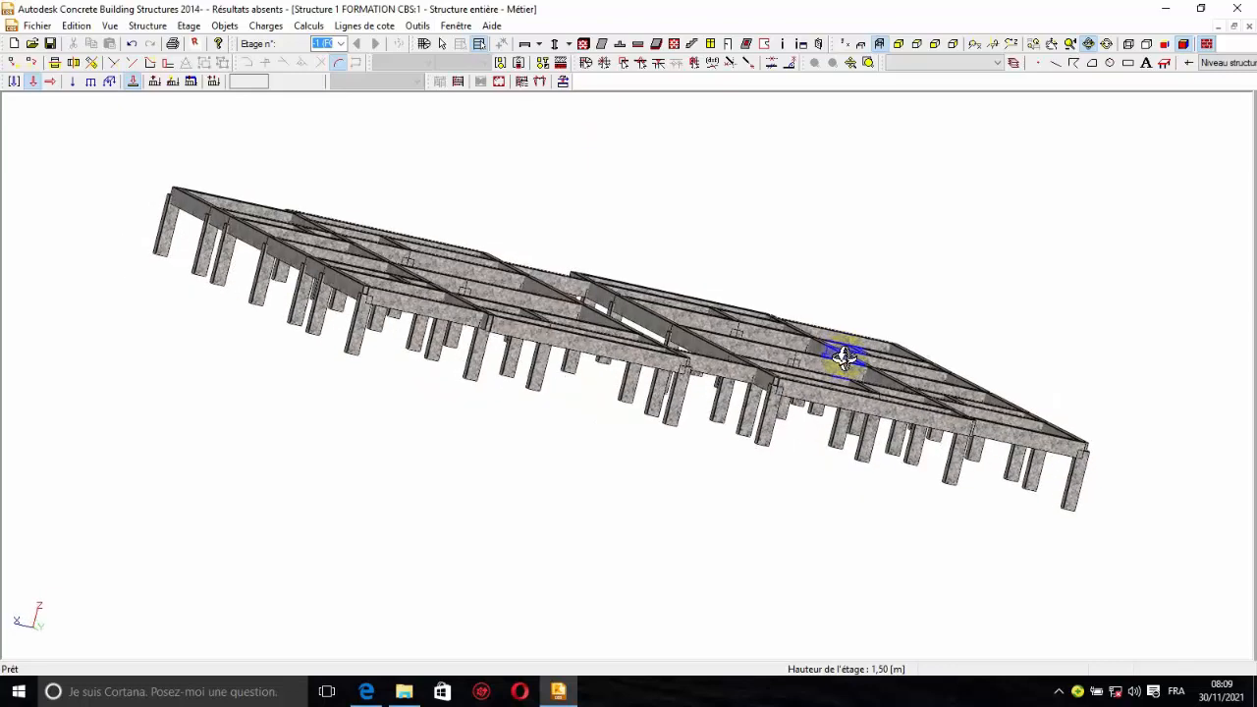